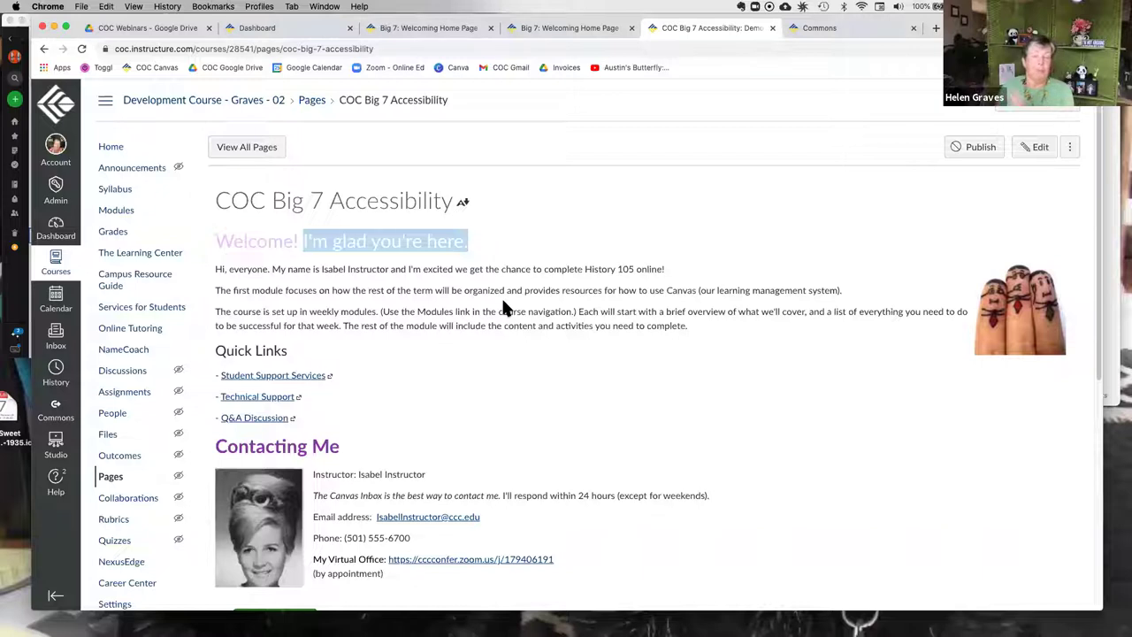
# - Scroll the page, highlighting the title, the subtitle, the Quick Links heading and 'Me' in Contacting Me
pyautogui.scroll(-1, 510, 309)
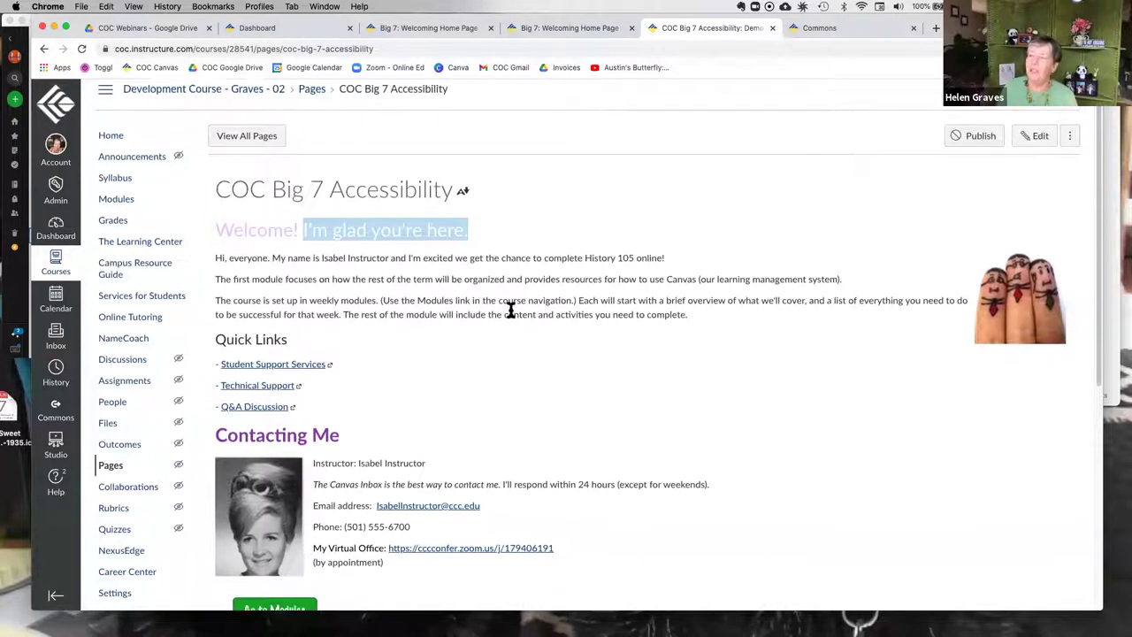
pyautogui.scroll(-1, 510, 310)
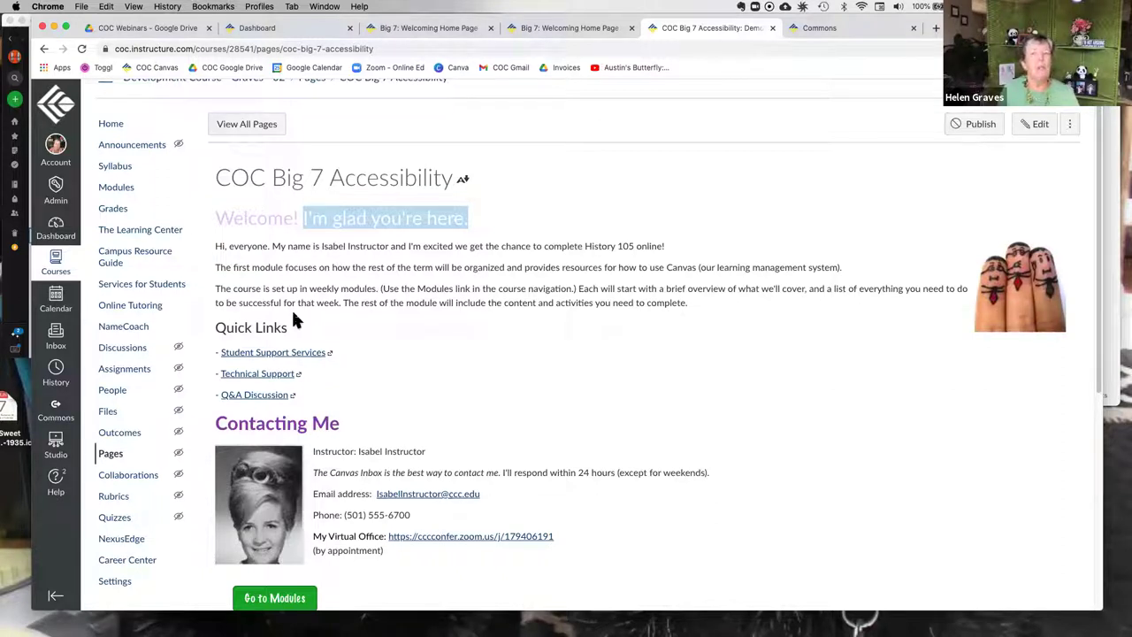
pyautogui.scroll(-1, 294, 320)
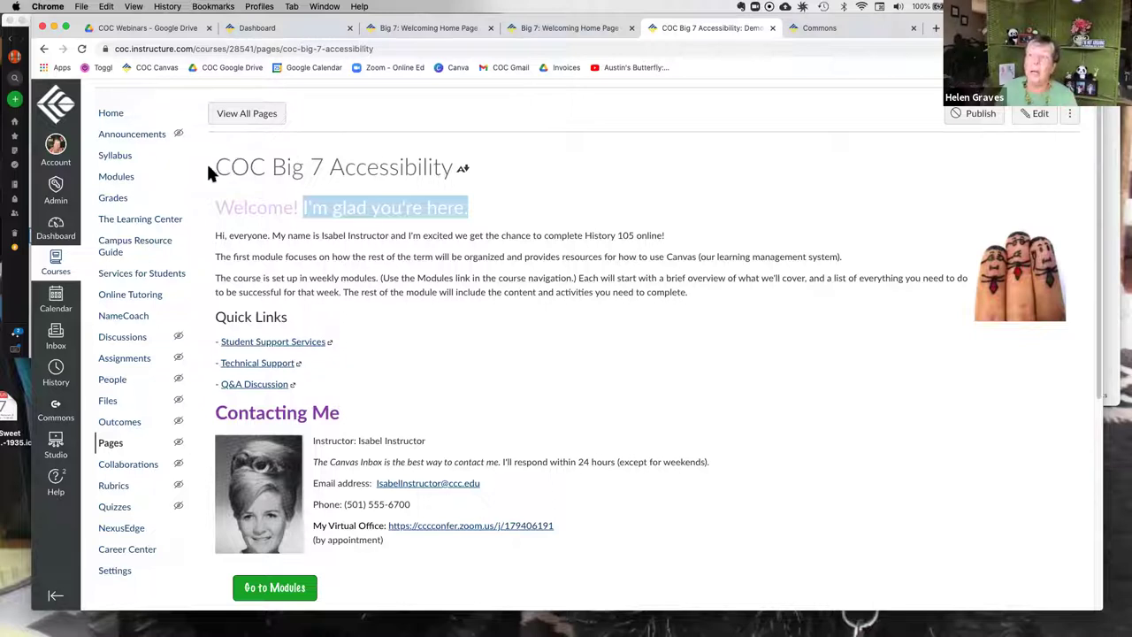
pyautogui.moveTo(216, 168); pyautogui.dragTo(452, 172)
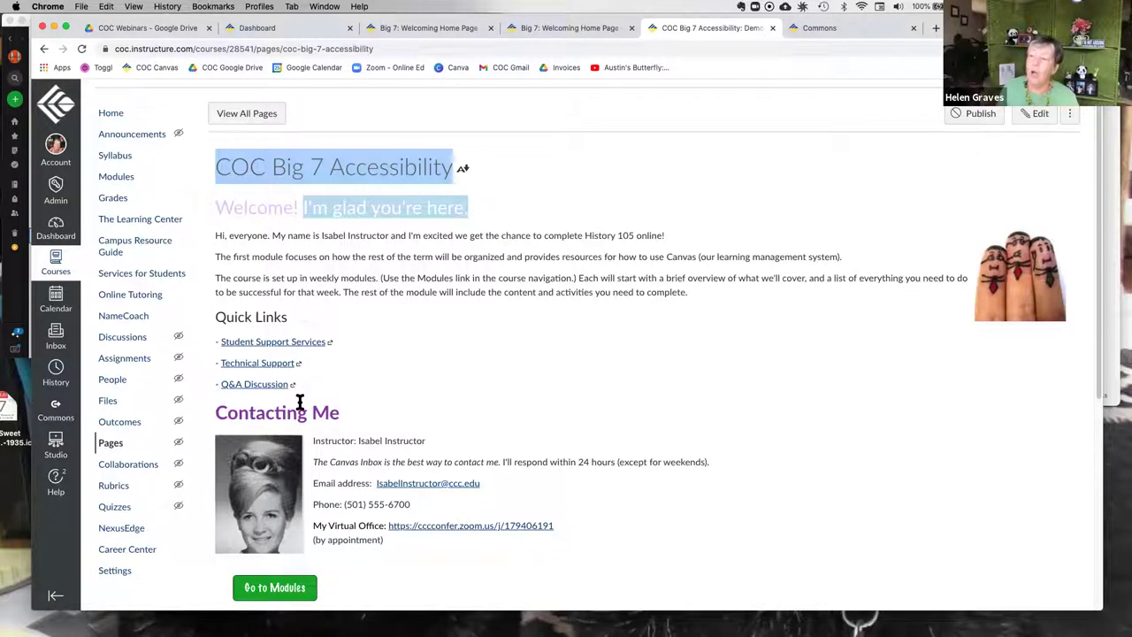
pyautogui.scroll(-2, 310, 412)
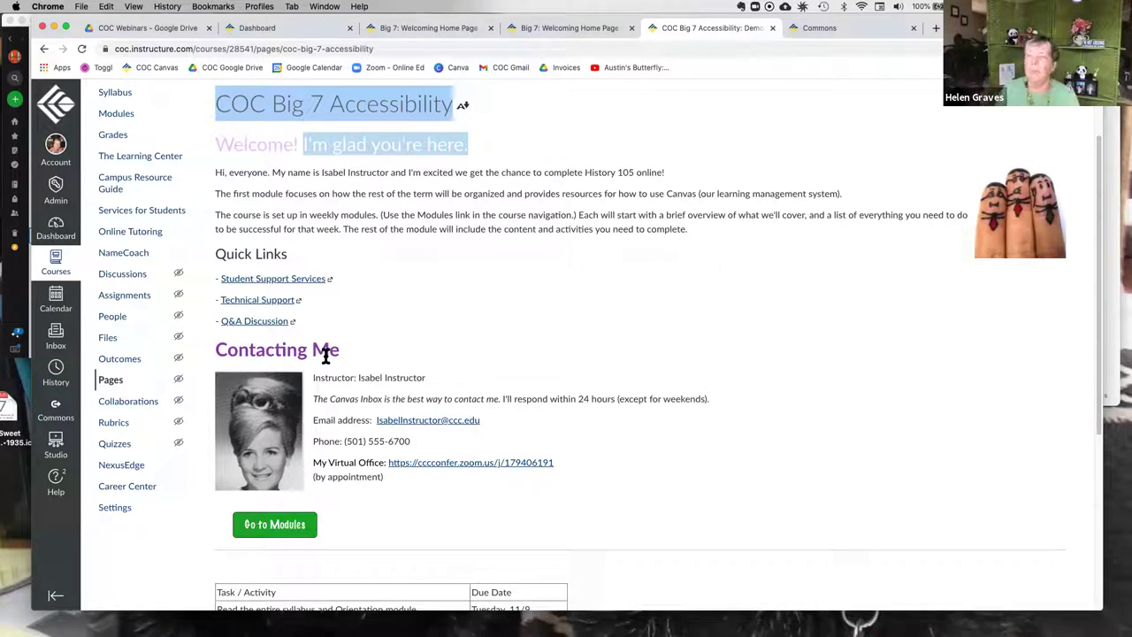
pyautogui.moveTo(351, 103); pyautogui.dragTo(291, 146)
pyautogui.moveTo(260, 260); pyautogui.dragTo(308, 256)
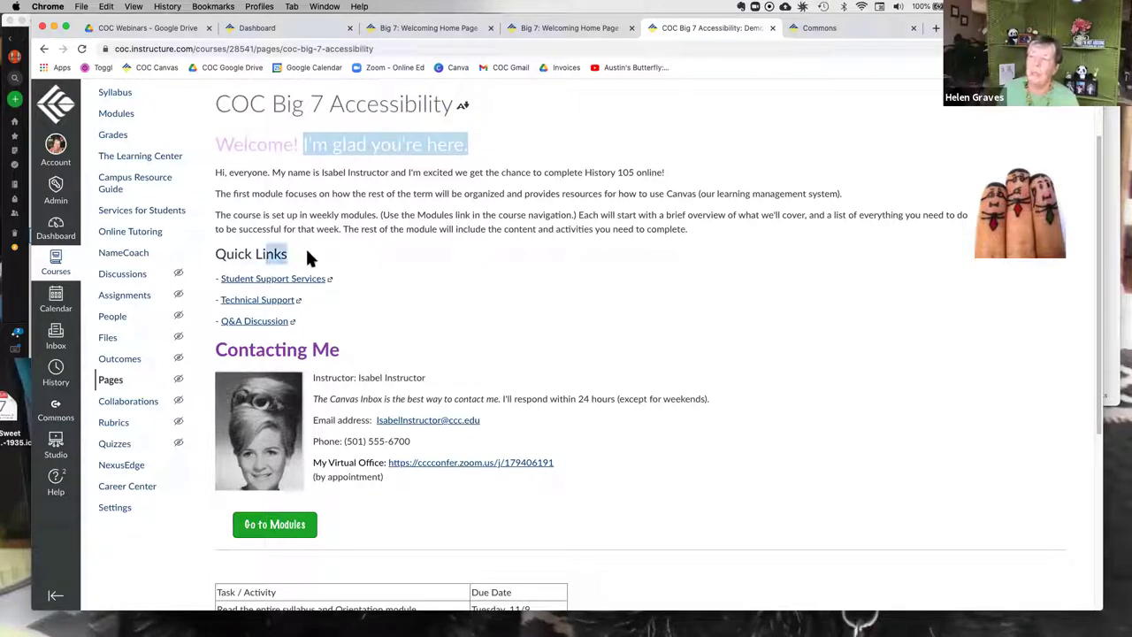
pyautogui.doubleClick(336, 349)
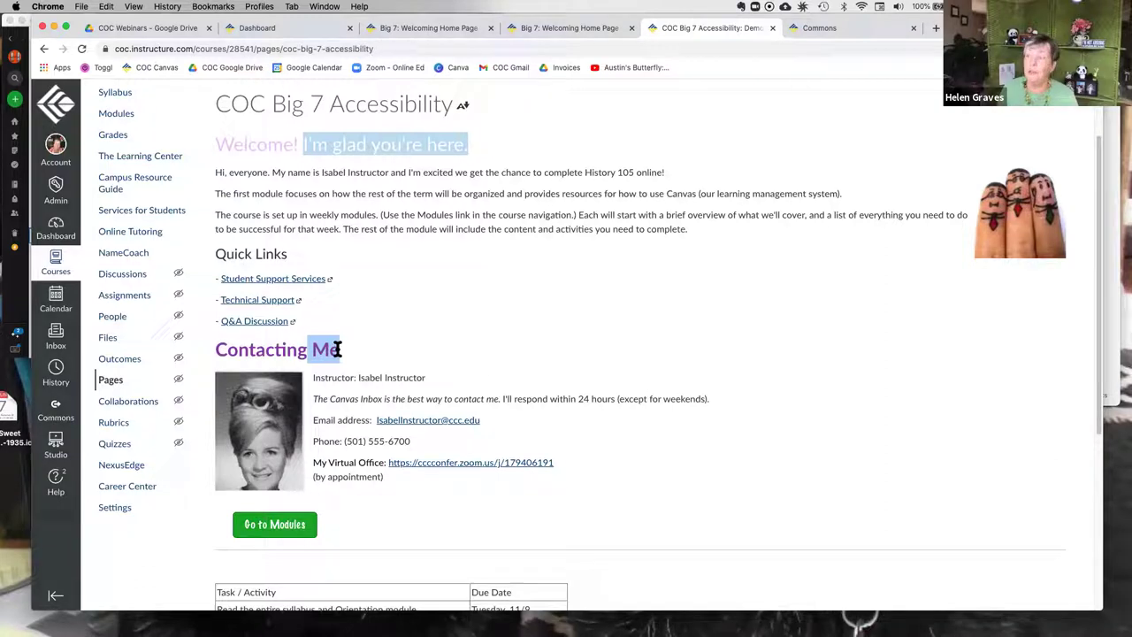
pyautogui.click(281, 151)
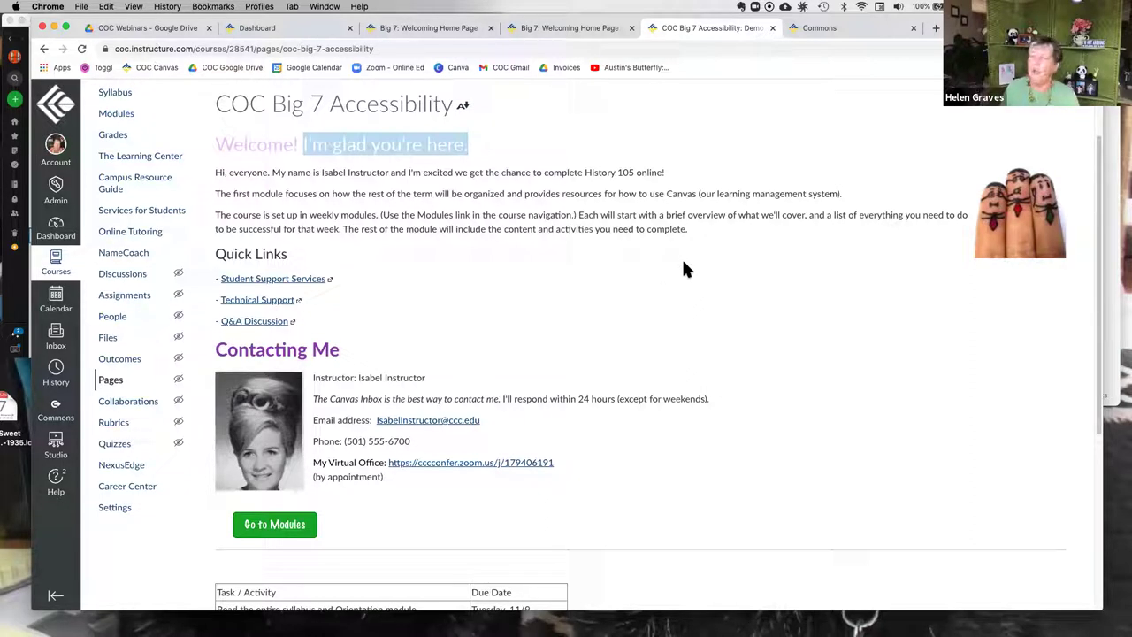
# - Switch the page to edit mode and show the finger-puppet image's options
pyautogui.scroll(2, 683, 258)
pyautogui.click(1035, 144)
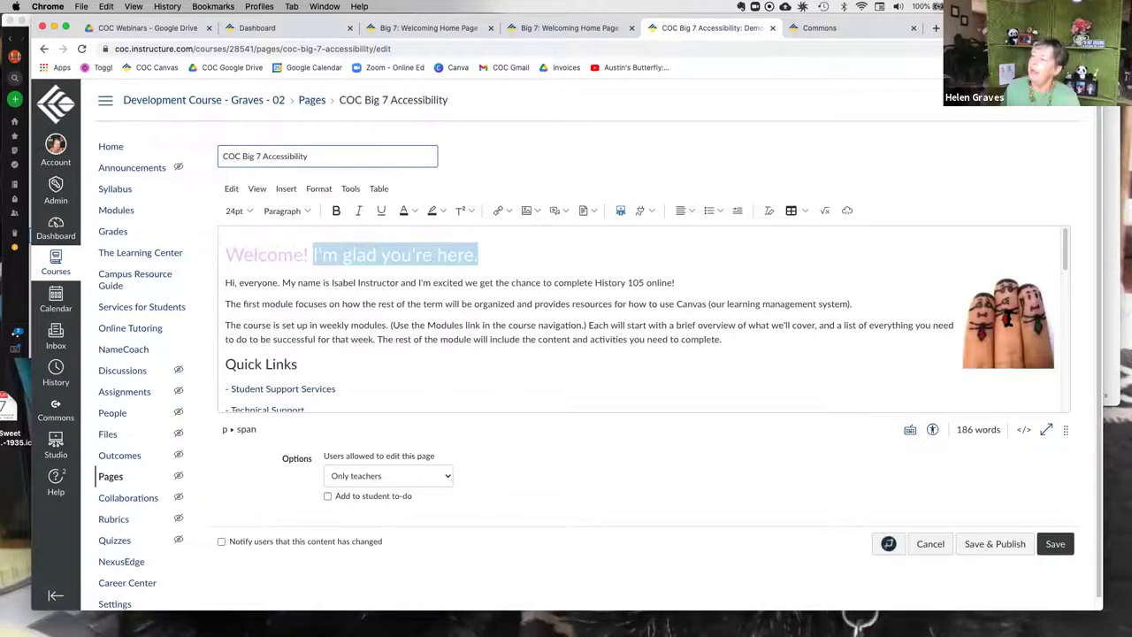
pyautogui.click(1004, 305)
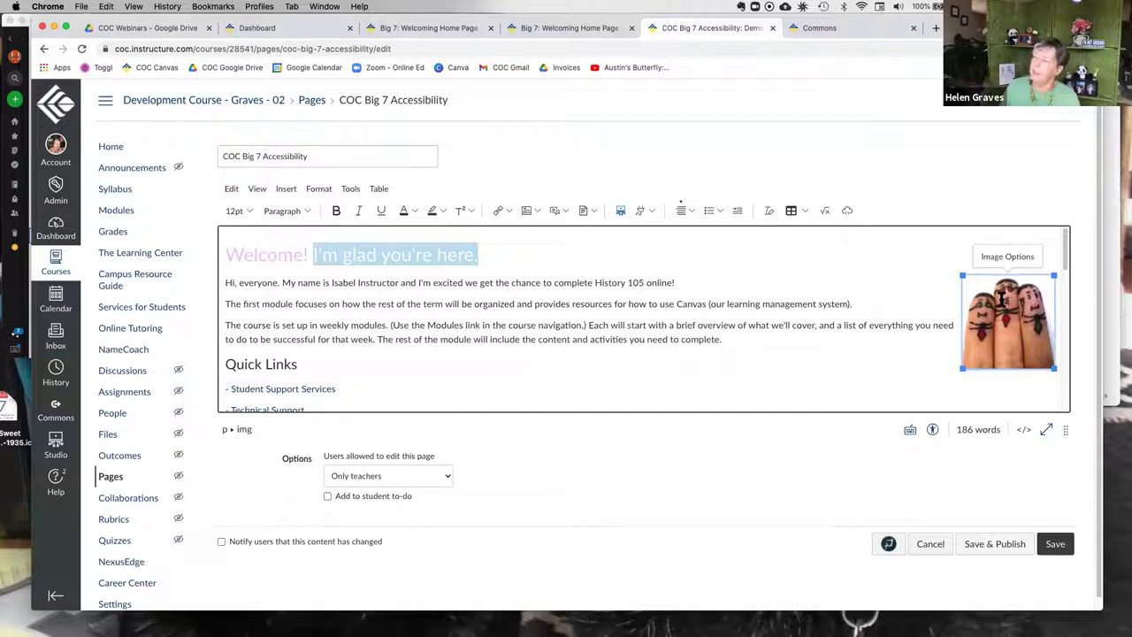
pyautogui.click(1007, 258)
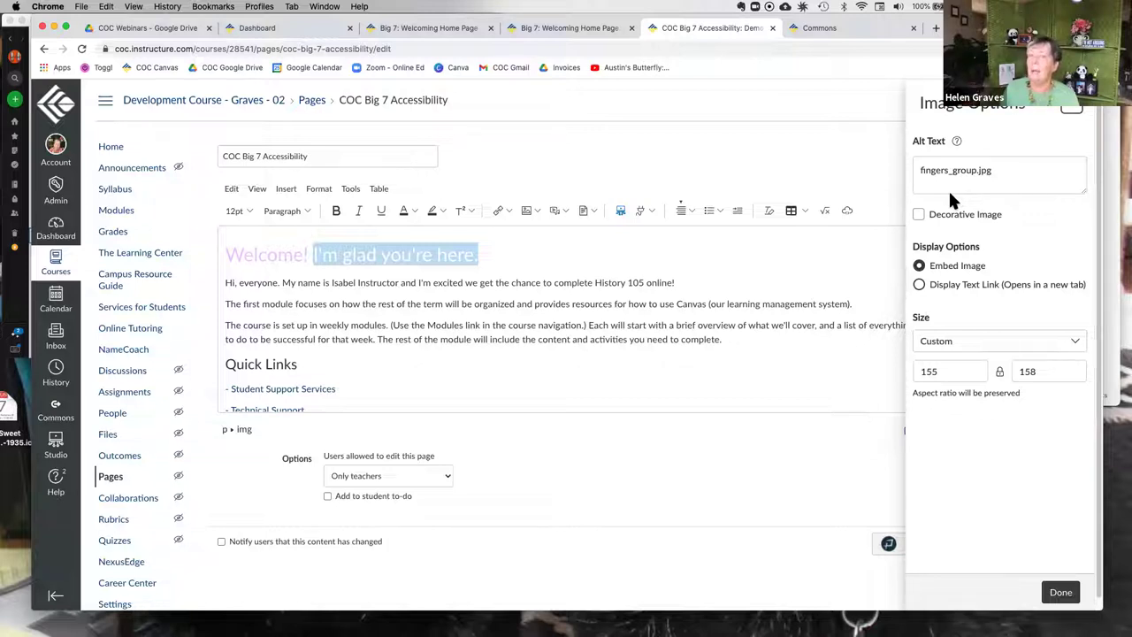
# - Replace the fingers_group.jpg alt text with 'three fingers with painted faces representing a group', then clear it
pyautogui.click(1000, 169)
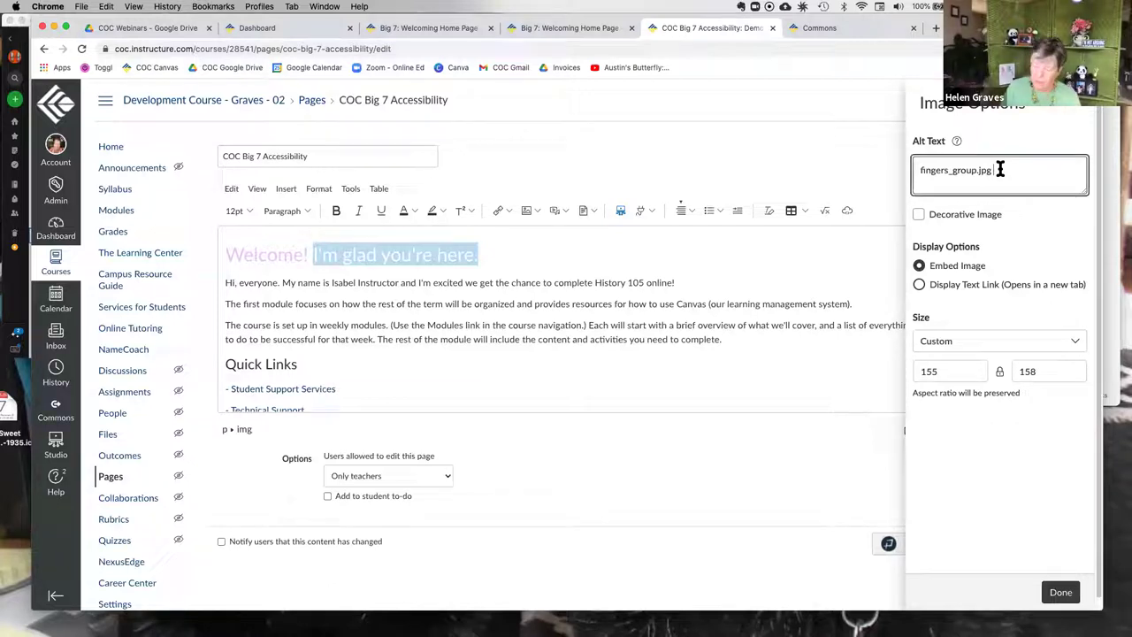
pyautogui.press('BackSpace')
pyautogui.press('BackSpace')
pyautogui.press('BackSpace')
pyautogui.press('BackSpace')
pyautogui.press('BackSpace')
pyautogui.press('BackSpace')
pyautogui.press('BackSpace')
pyautogui.press('BackSpace')
pyautogui.press('BackSpace')
pyautogui.press('BackSpace')
pyautogui.press('BackSpace')
pyautogui.press('BackSpace')
pyautogui.press('BackSpace')
pyautogui.press('BackSpace')
pyautogui.press('BackSpace')
pyautogui.press('BackSpace')
pyautogui.press('BackSpace')
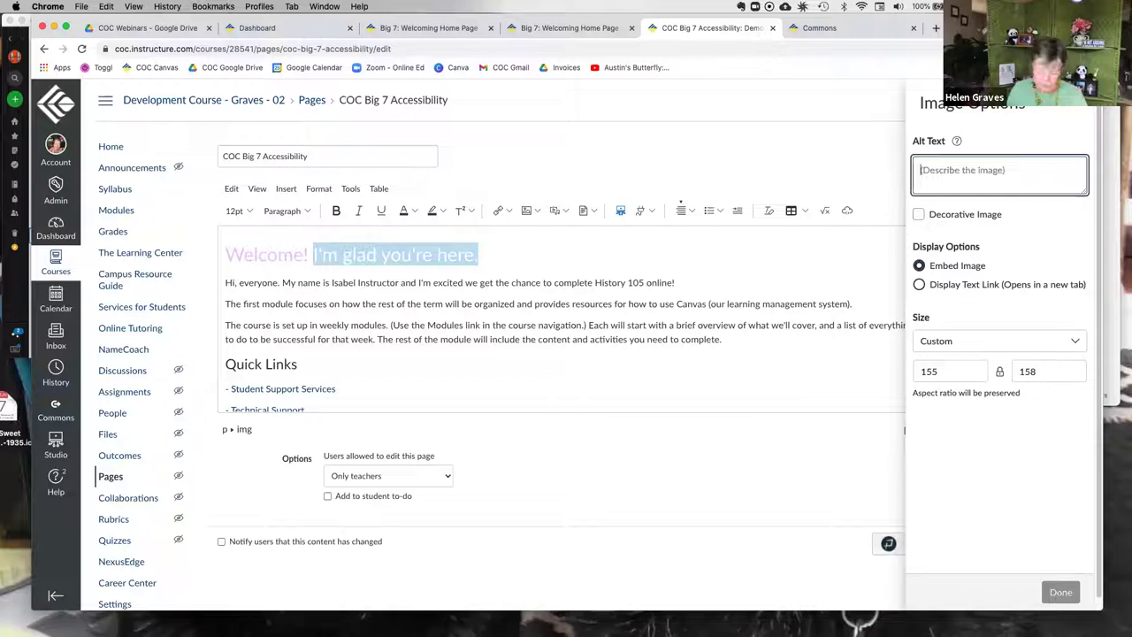
pyautogui.write('thr')
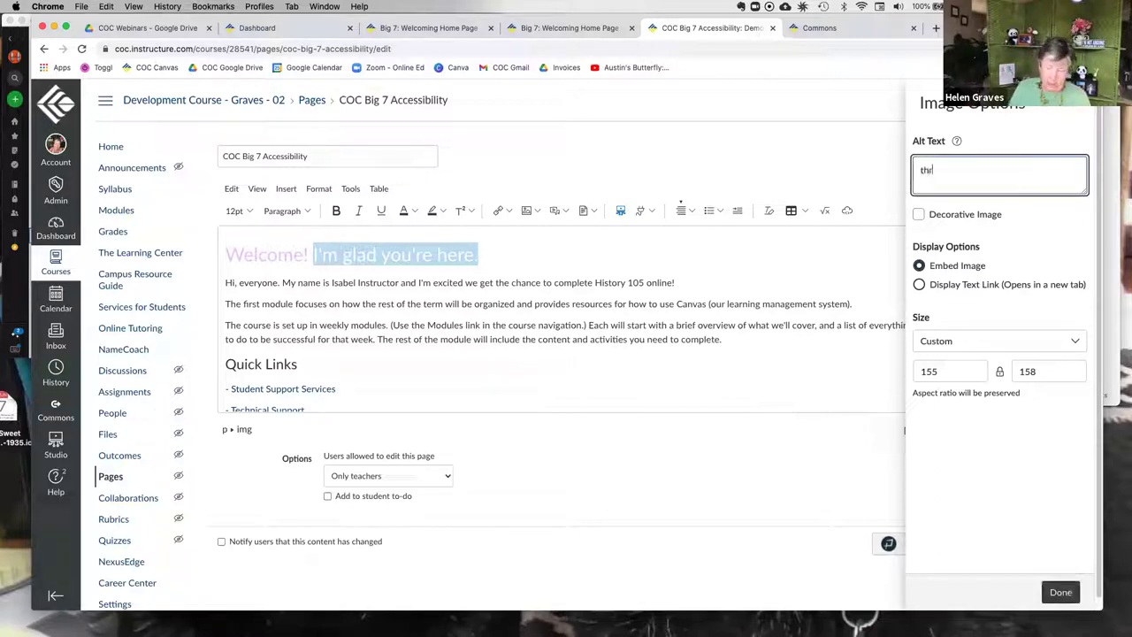
pyautogui.write('ee fingers wit')
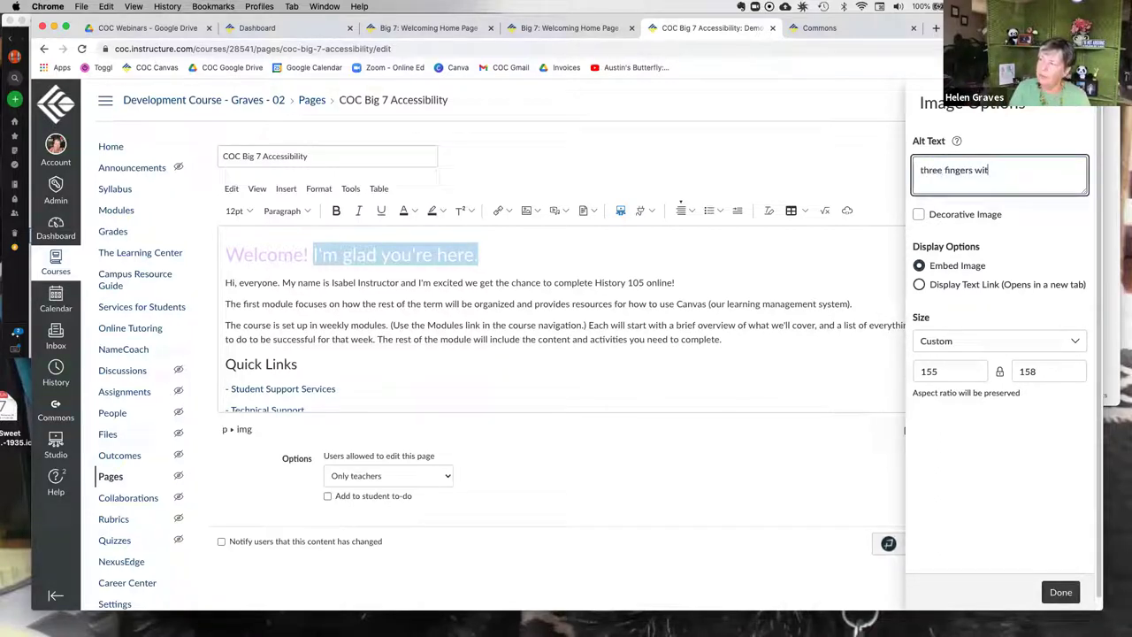
pyautogui.write('h painted faces rep')
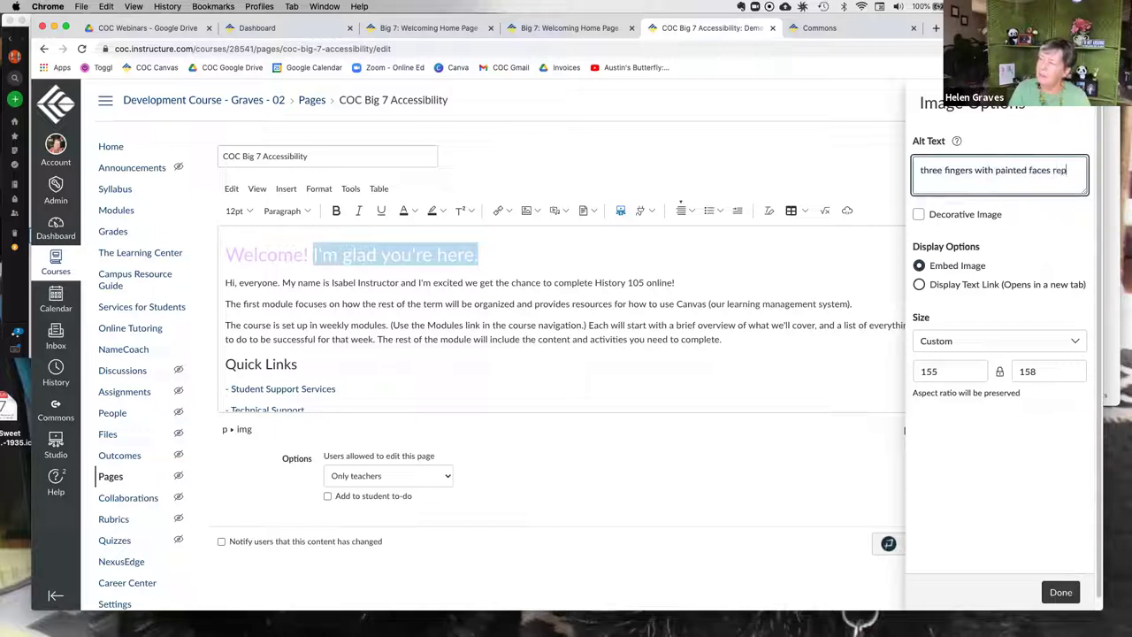
pyautogui.write('rese')
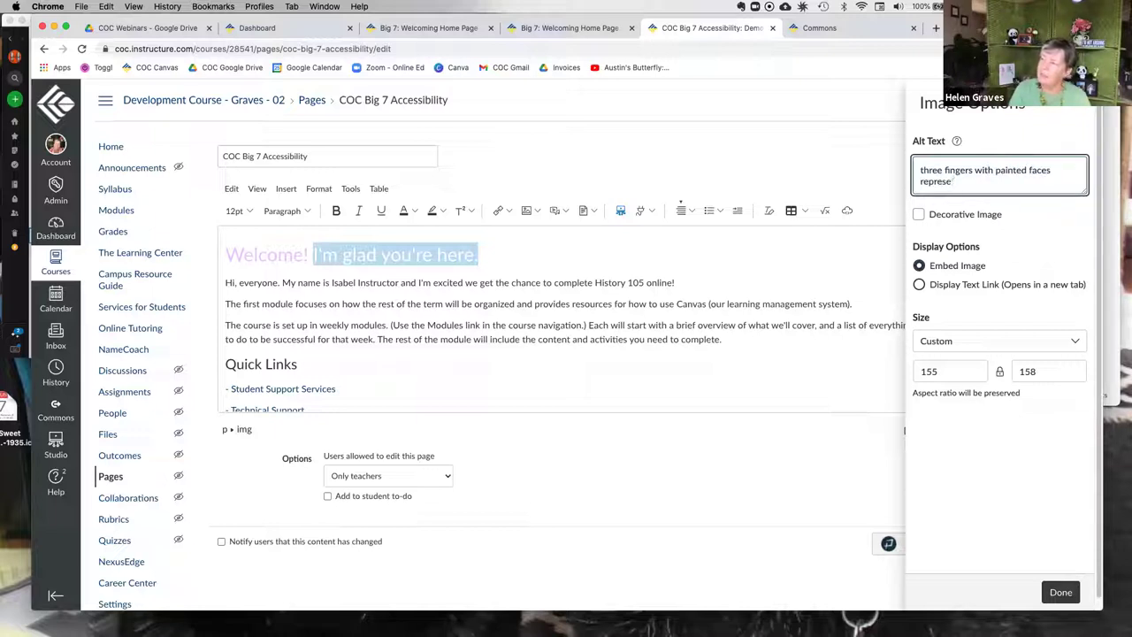
pyautogui.write('nting a group')
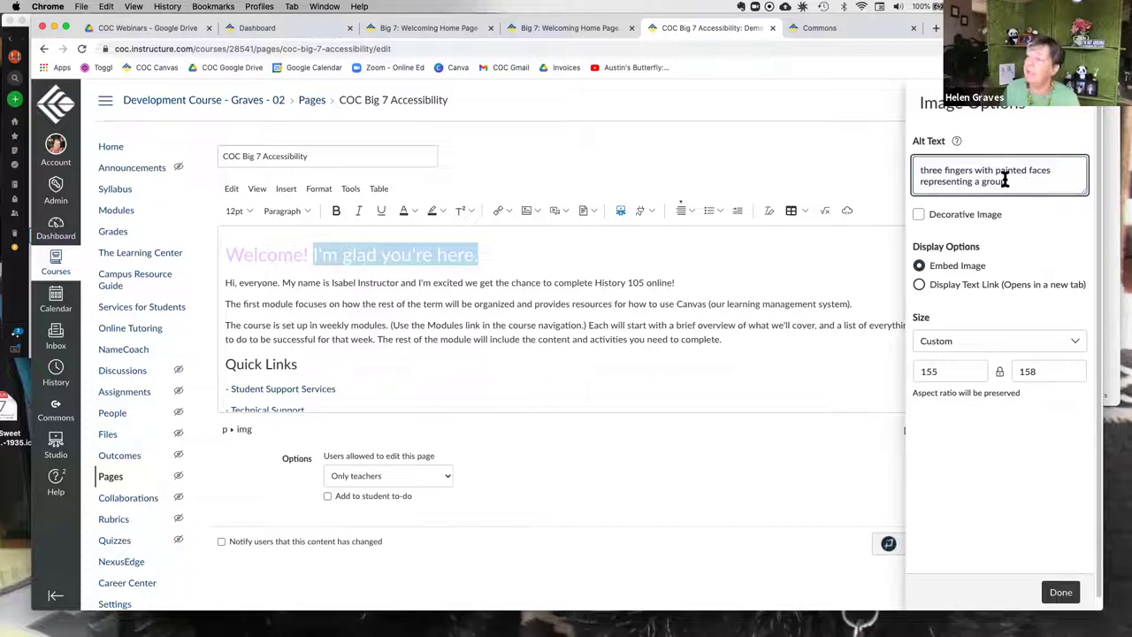
pyautogui.moveTo(1008, 181); pyautogui.dragTo(914, 170)
pyautogui.press('BackSpace')
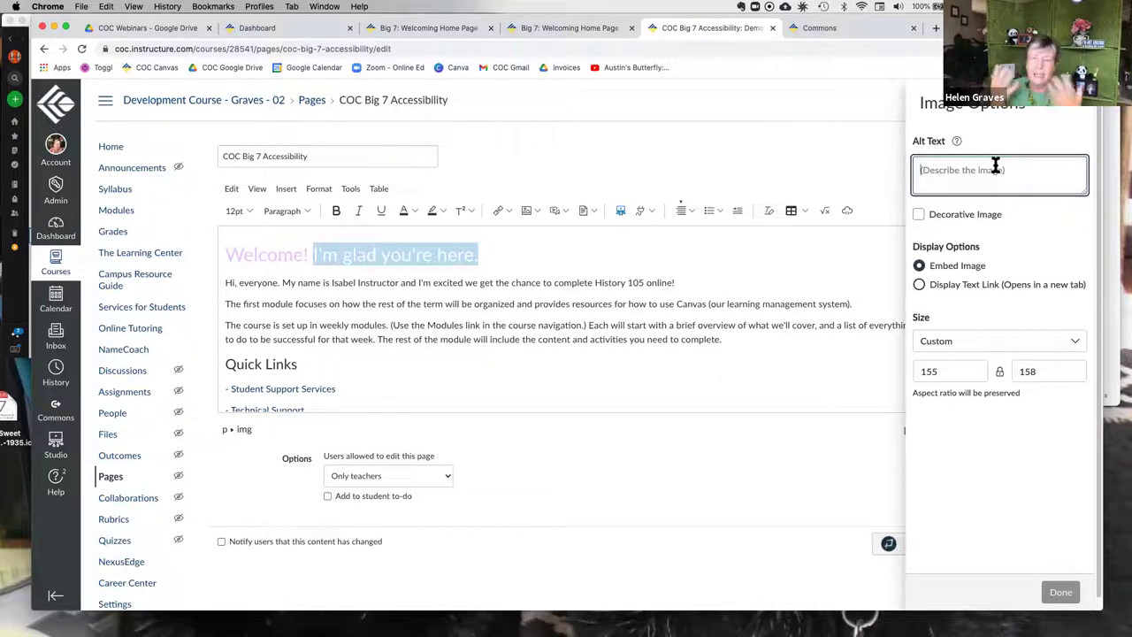
# - Close the Image Options tray and scroll to the Quick Links and Contacting Me sections
pyautogui.click(1073, 112)
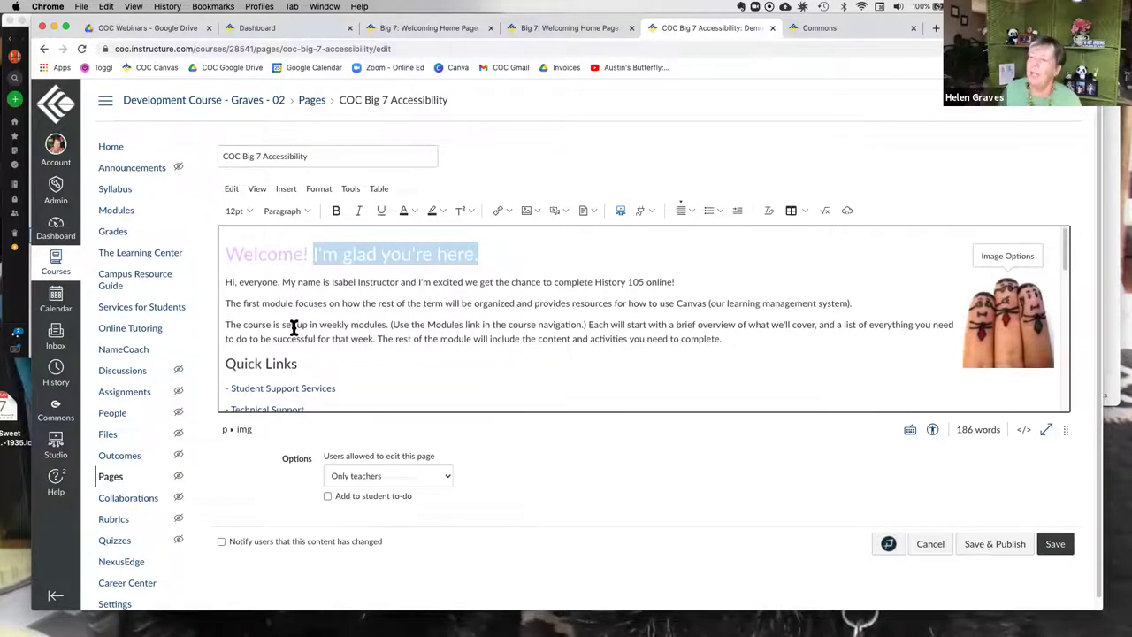
pyautogui.scroll(-1, 294, 328)
pyautogui.scroll(-2, 295, 323)
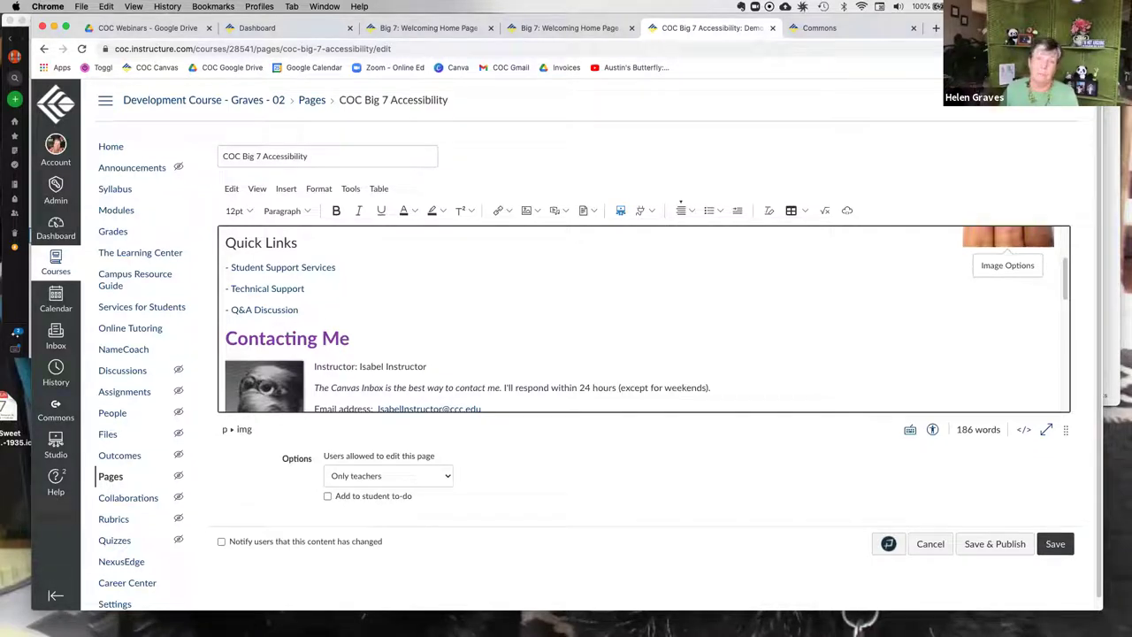
pyautogui.click(718, 214)
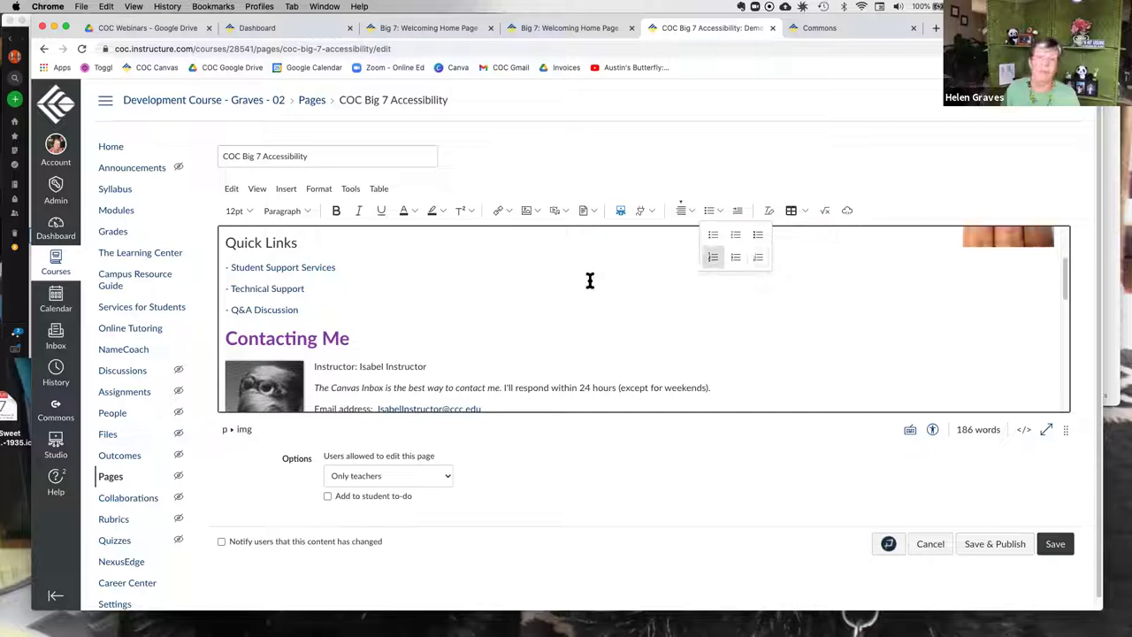
pyautogui.doubleClick(296, 283)
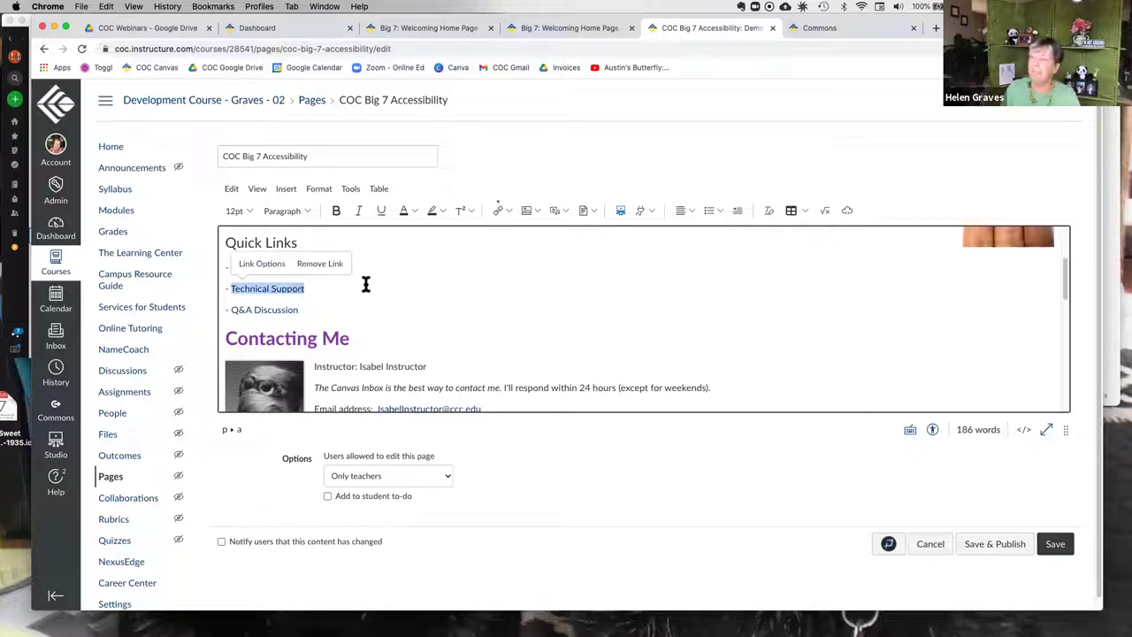
pyautogui.click(378, 256)
pyautogui.press('super+Left')
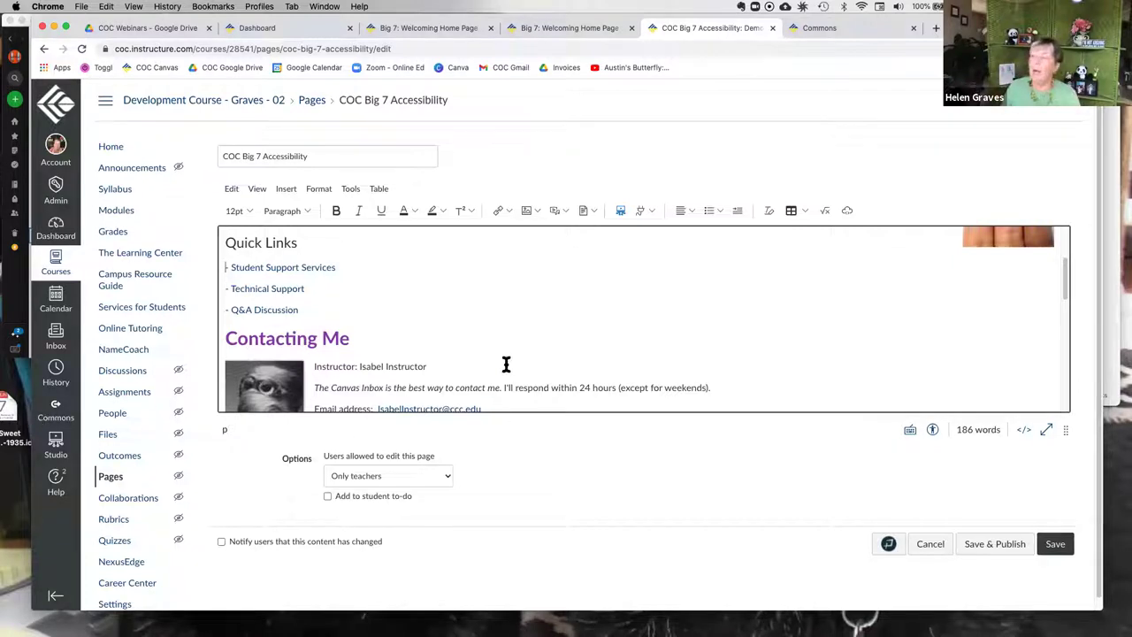
# - Scroll to the contact details and select the raw Zoom URL after 'My Virtual Office:'
pyautogui.scroll(-3, 505, 364)
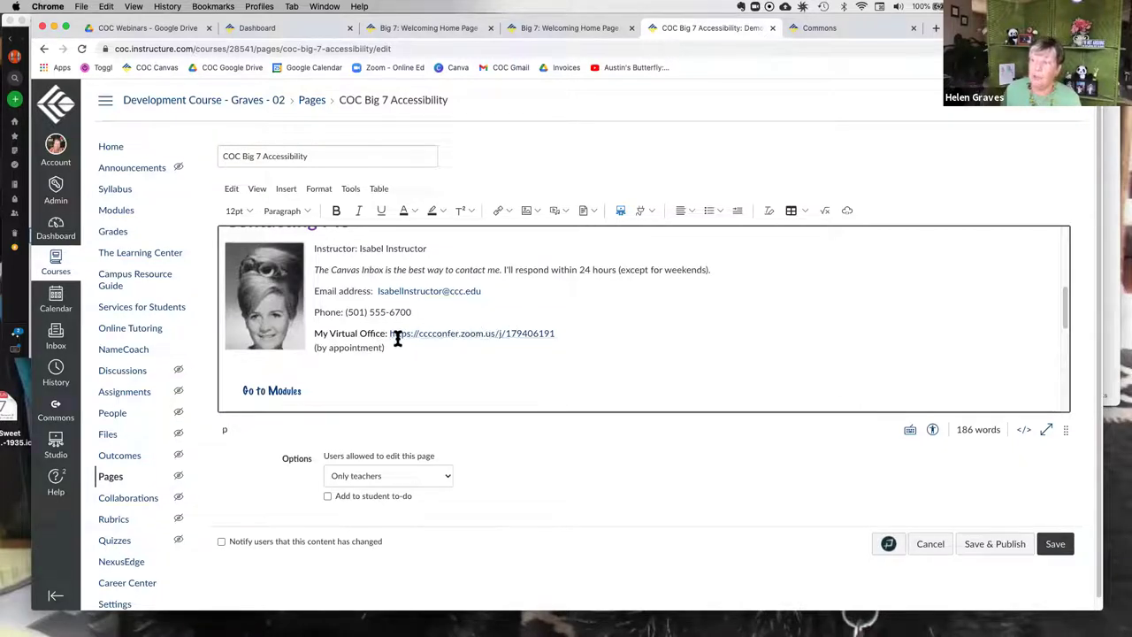
pyautogui.moveTo(389, 333); pyautogui.dragTo(552, 333)
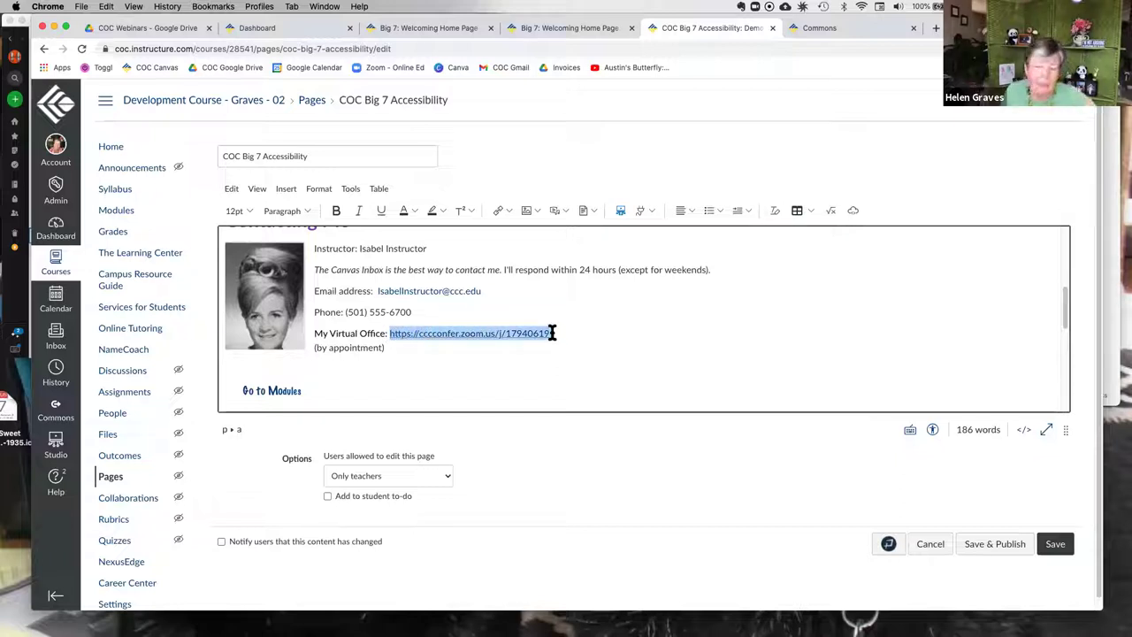
# - Delete the raw Zoom URL and select the words 'My Virtual Office'
pyautogui.press('BackSpace')
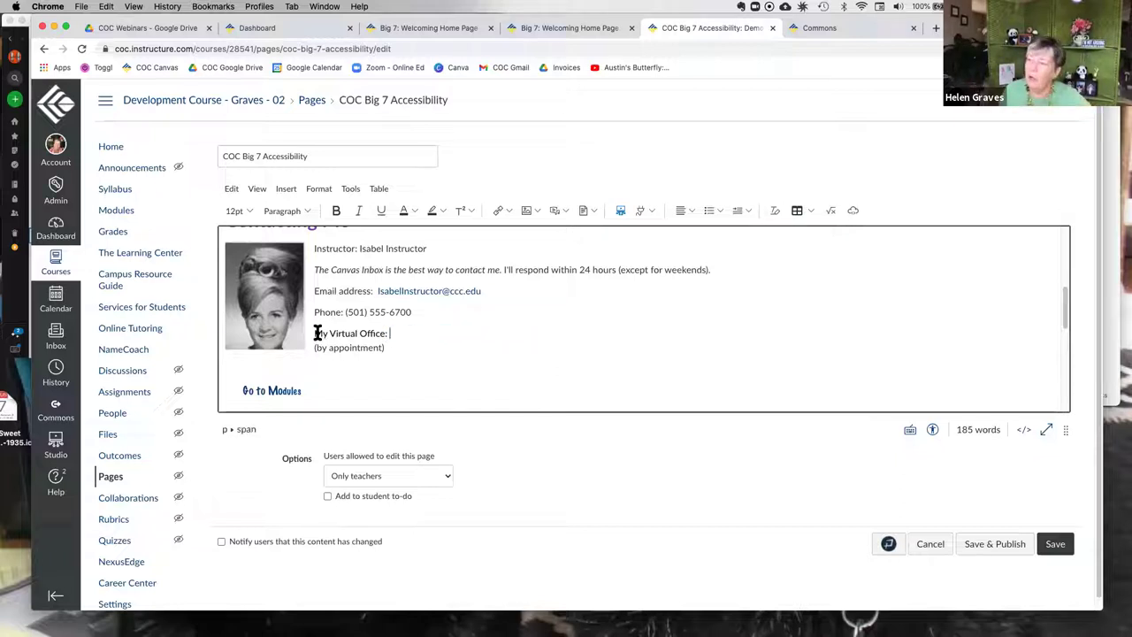
pyautogui.click(304, 329)
pyautogui.click(329, 333)
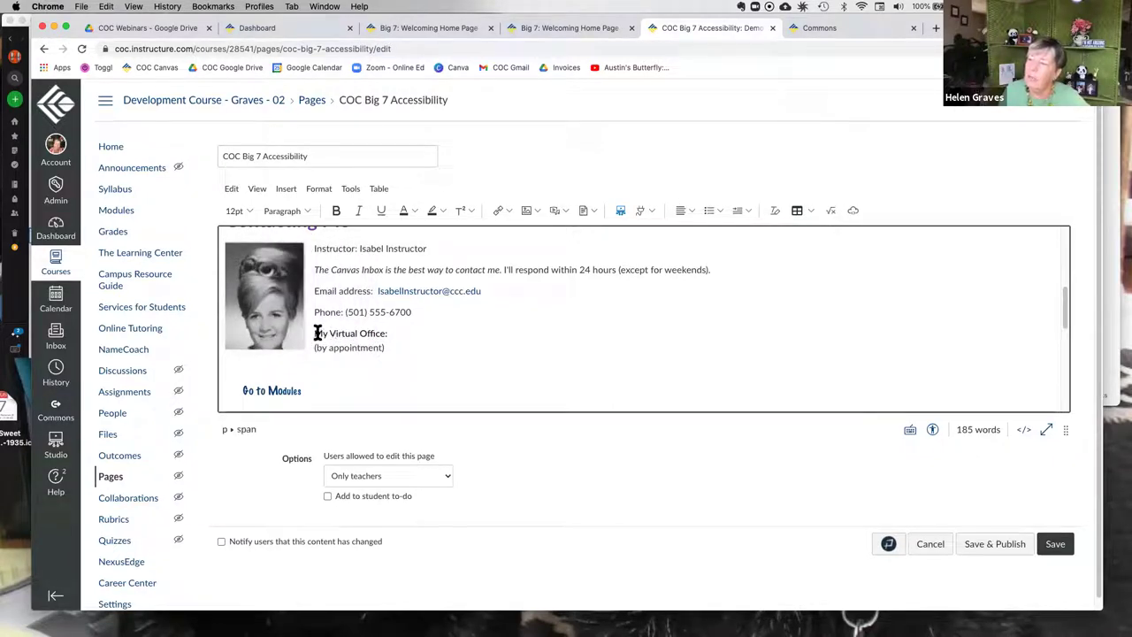
pyautogui.moveTo(314, 333); pyautogui.dragTo(384, 334)
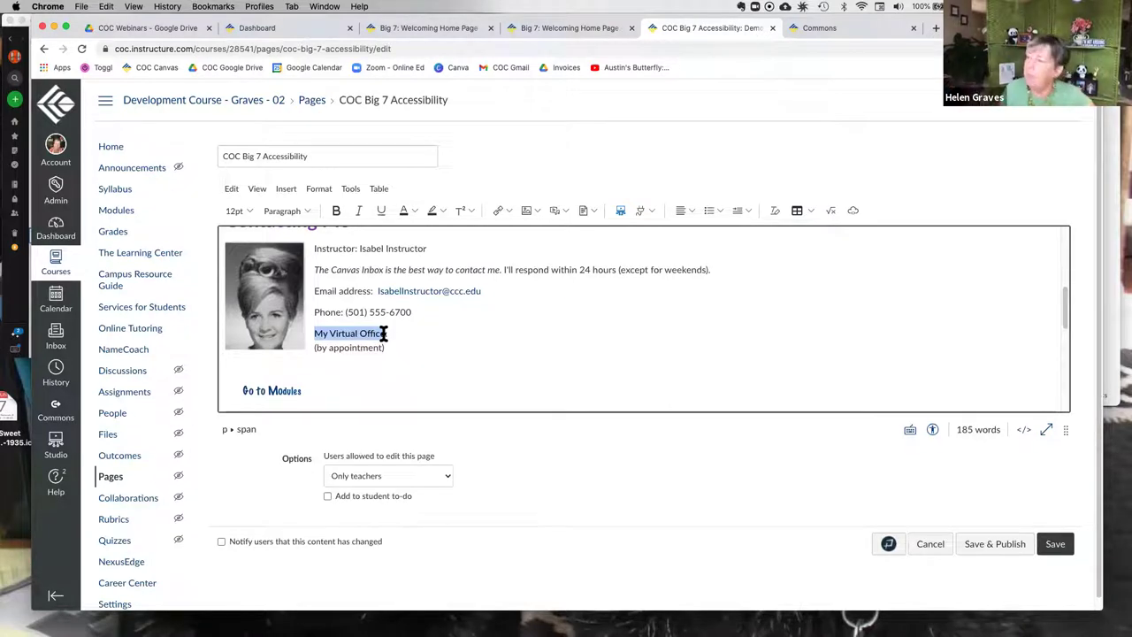
# - Link 'My Virtual Office' to the pasted Zoom meeting address and restore the colon after it
pyautogui.click(509, 212)
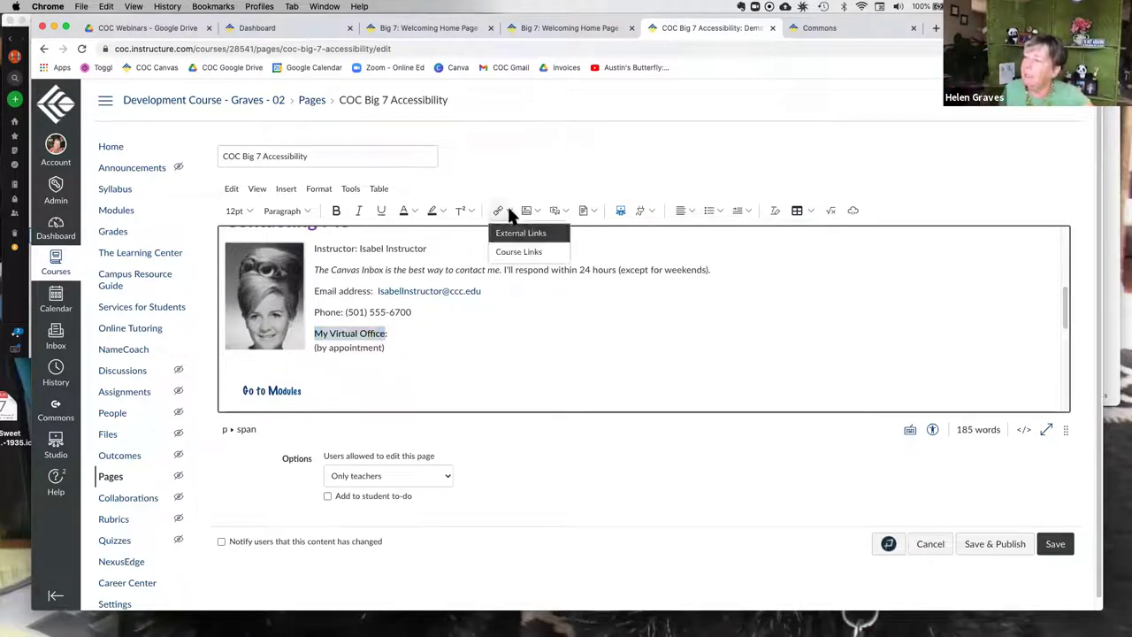
pyautogui.click(517, 234)
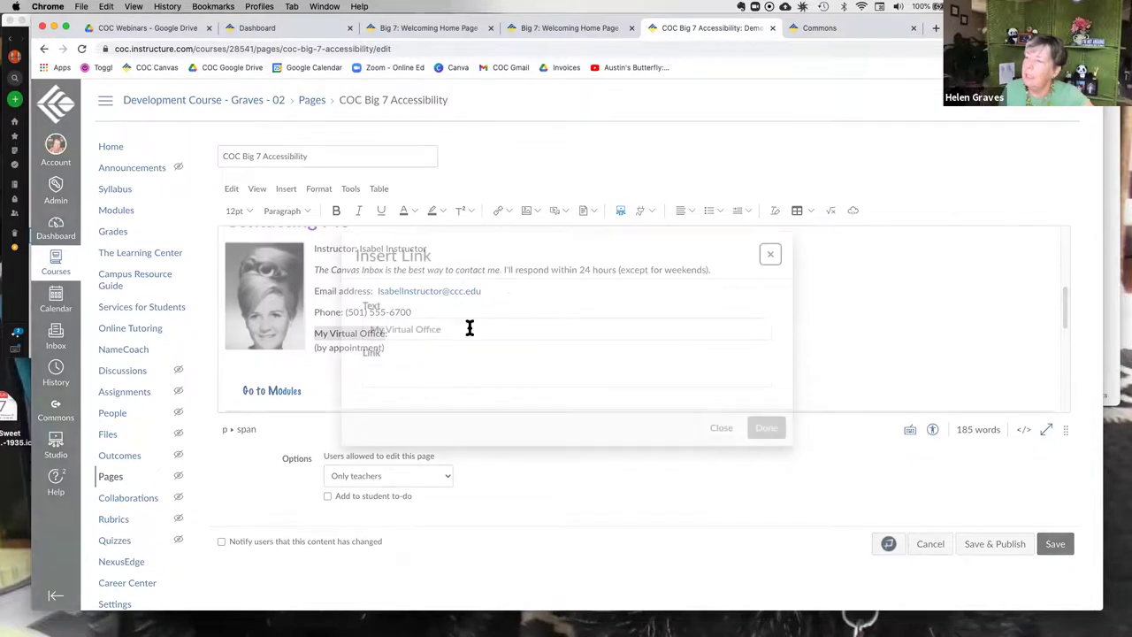
pyautogui.click(448, 377)
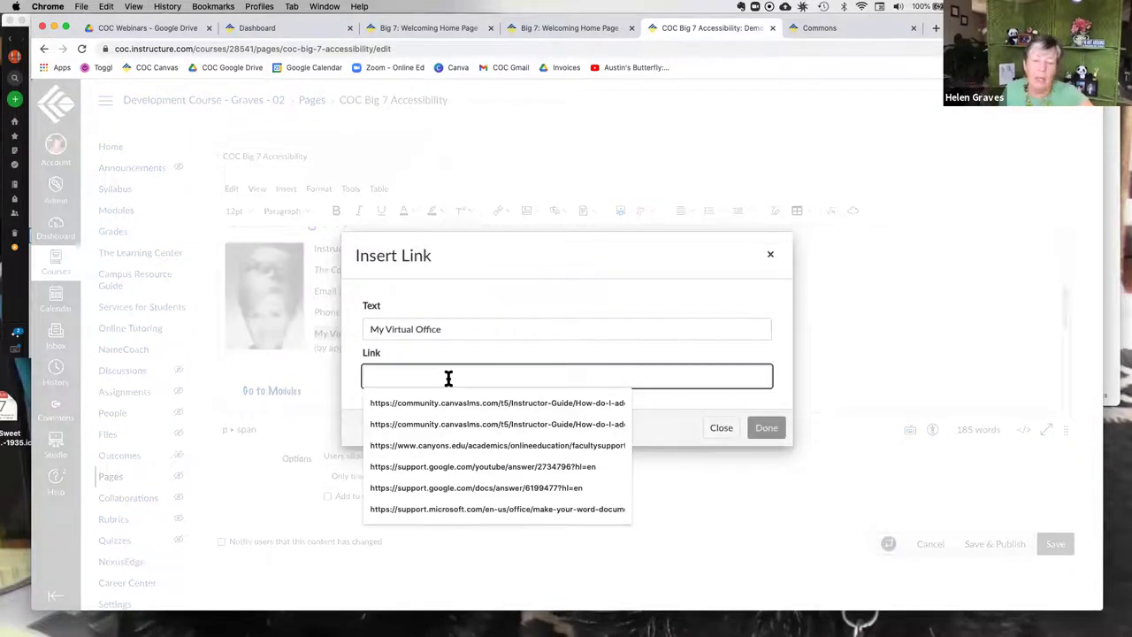
pyautogui.write('https://cccconfer.zoom.us/j/179406191')
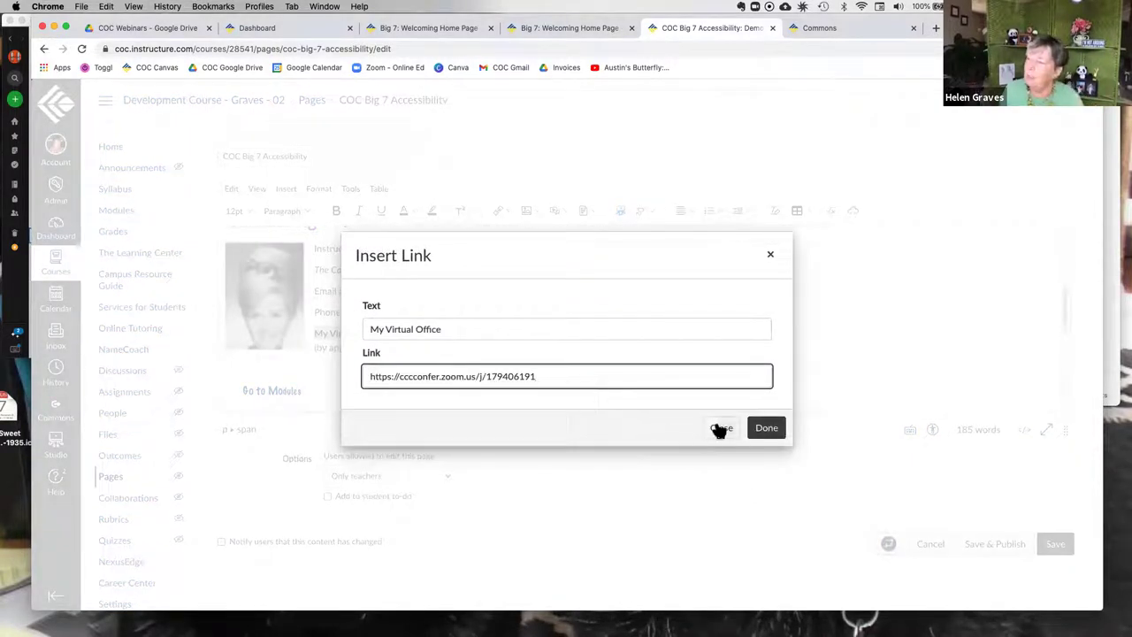
pyautogui.click(766, 428)
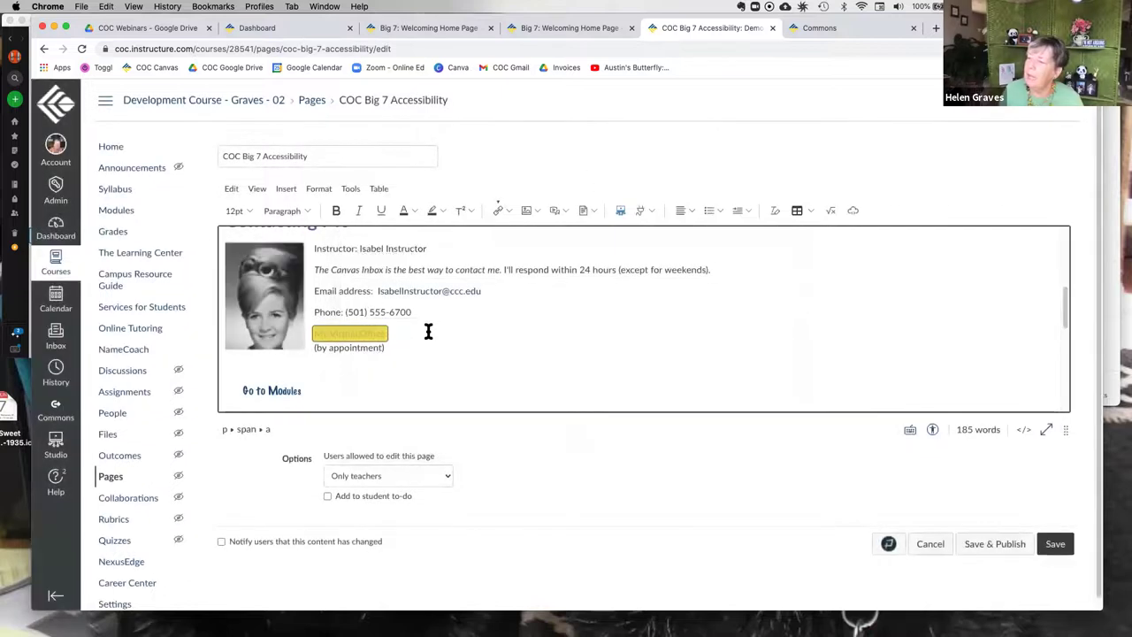
pyautogui.click(409, 335)
pyautogui.write(':')
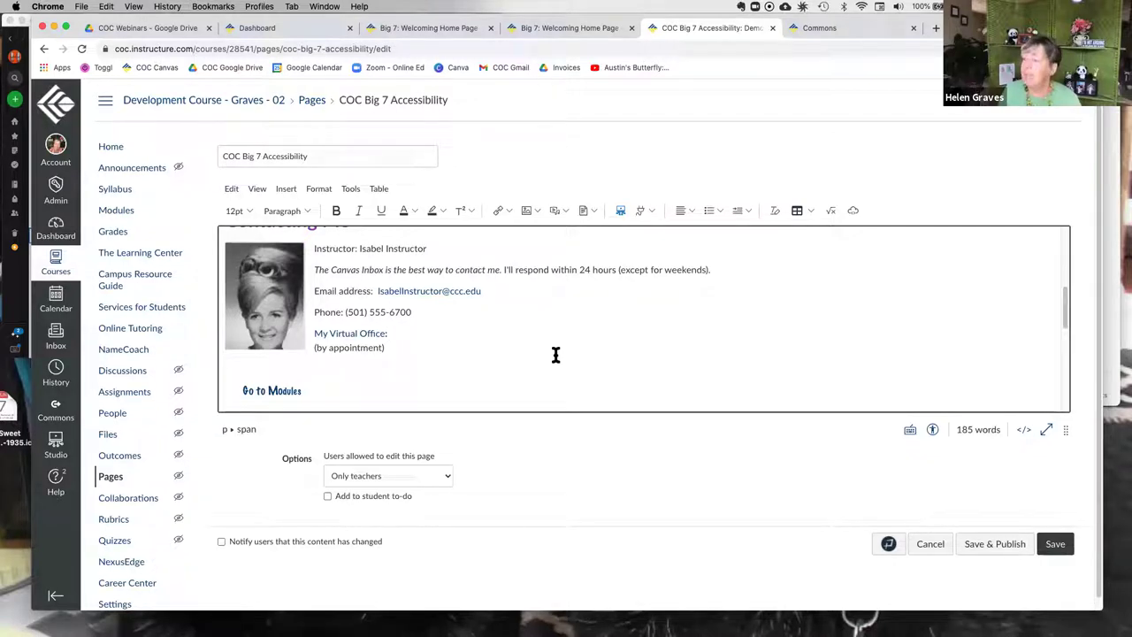
pyautogui.scroll(1, 551, 354)
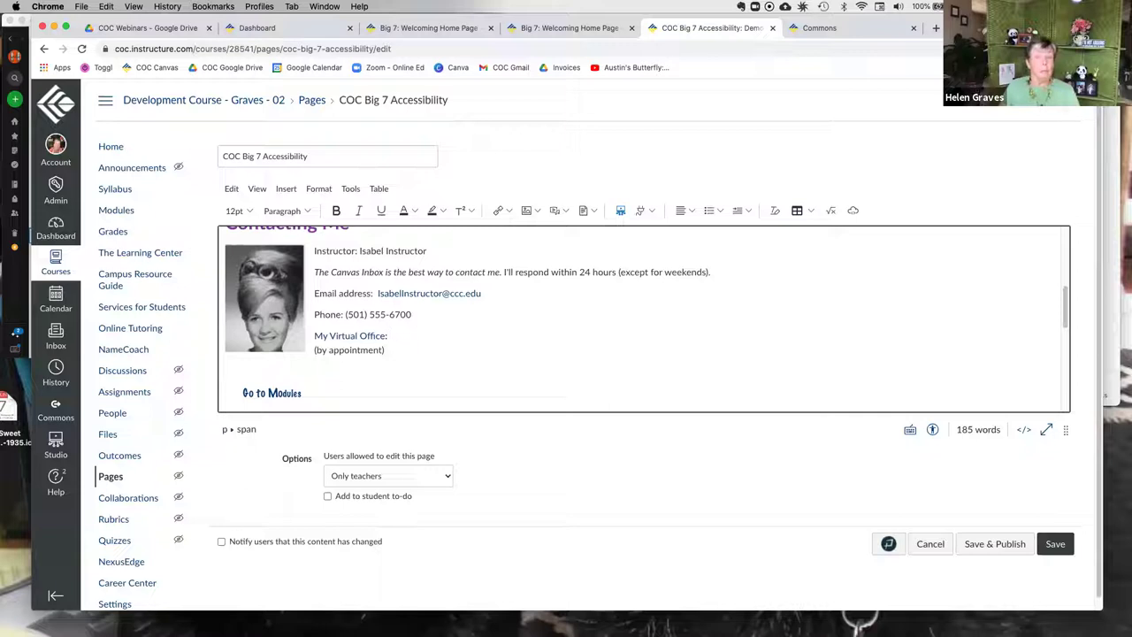
# - Scroll back up to the 'Welcome! I'm glad you're here.' heading at the top of the page
pyautogui.scroll(10, 619, 354)
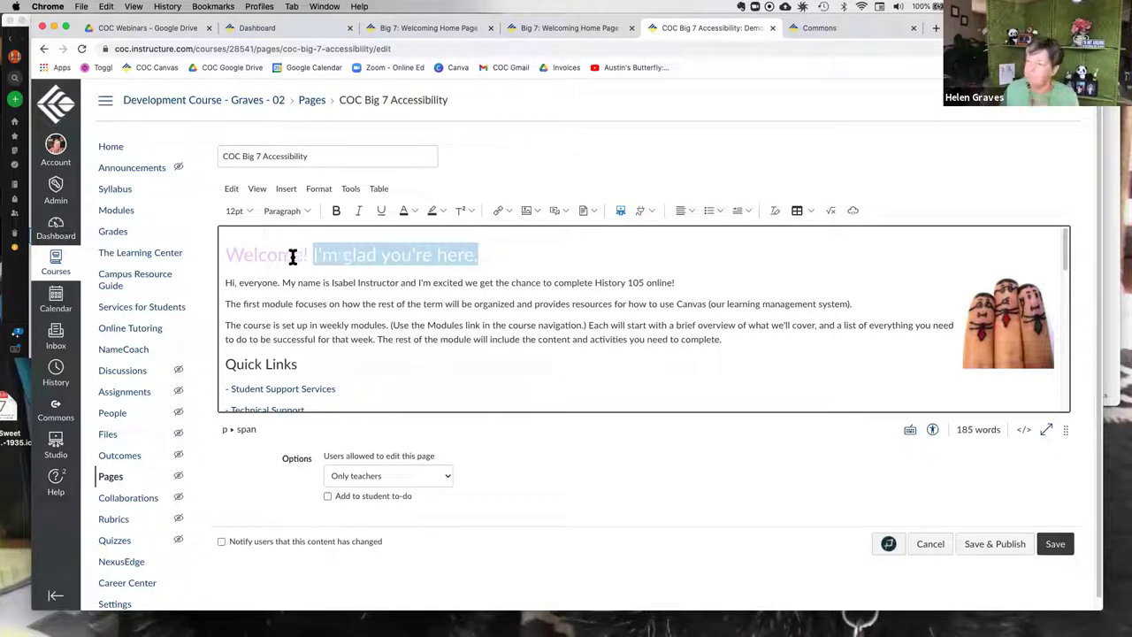
# - Select the word 'Welcome!' in the heading, then deselect it
pyautogui.moveTo(227, 256)
pyautogui.mouseDown()
pyautogui.moveTo(310, 256)
pyautogui.moveTo(237, 252)
pyautogui.mouseUp()
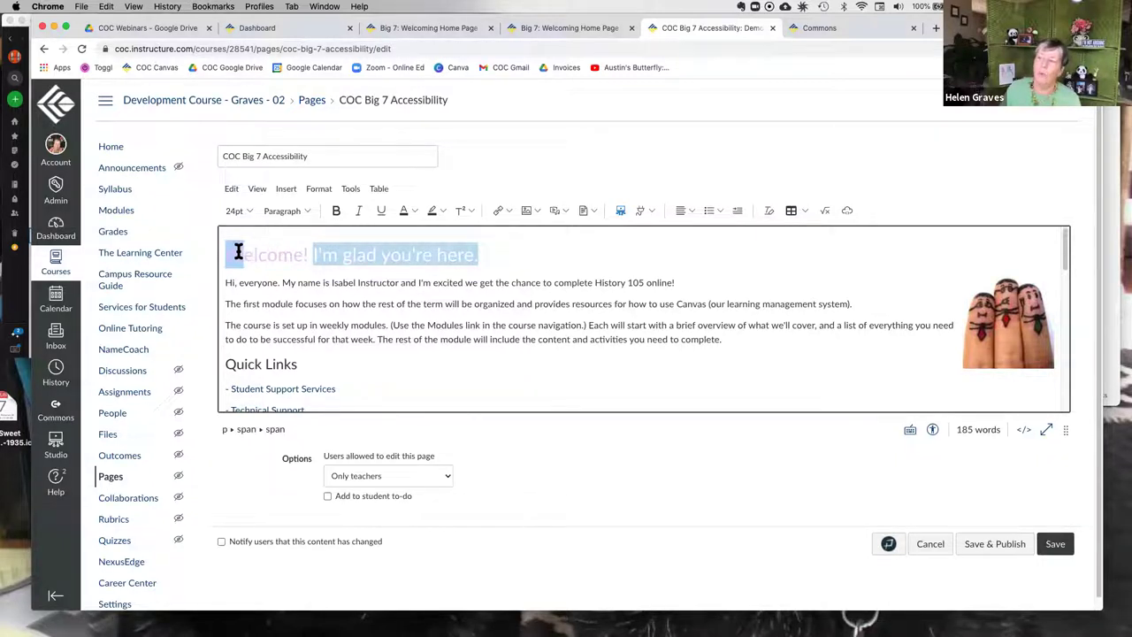
pyautogui.click(258, 260)
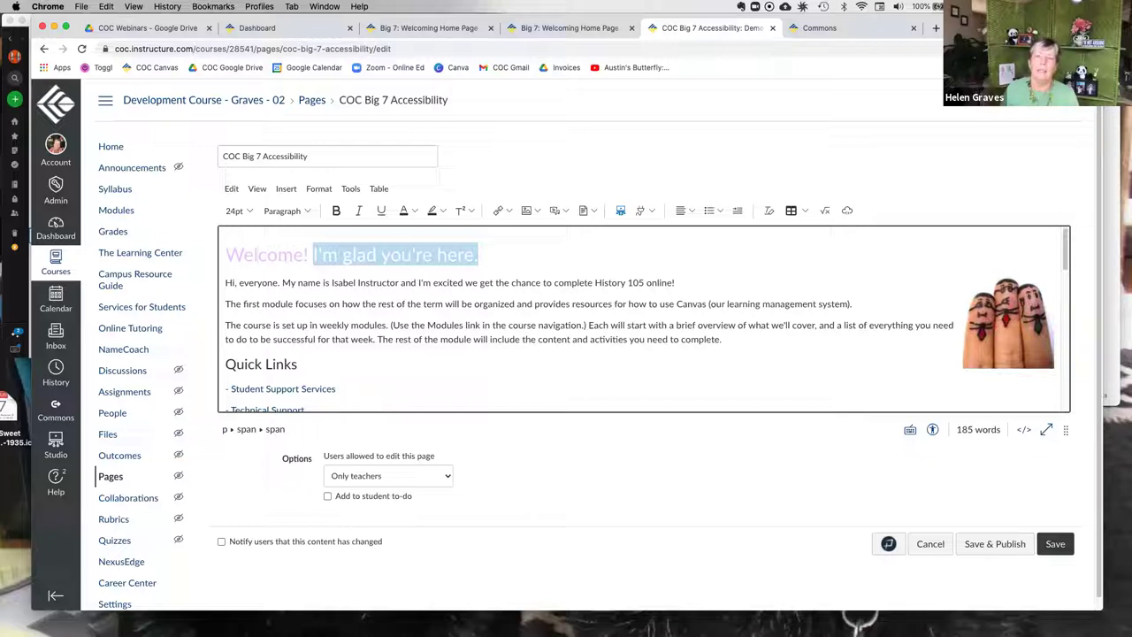
# - Use the Accessibility Checker to apply a darker purple to the Welcome! heading, then close it
pyautogui.click(933, 431)
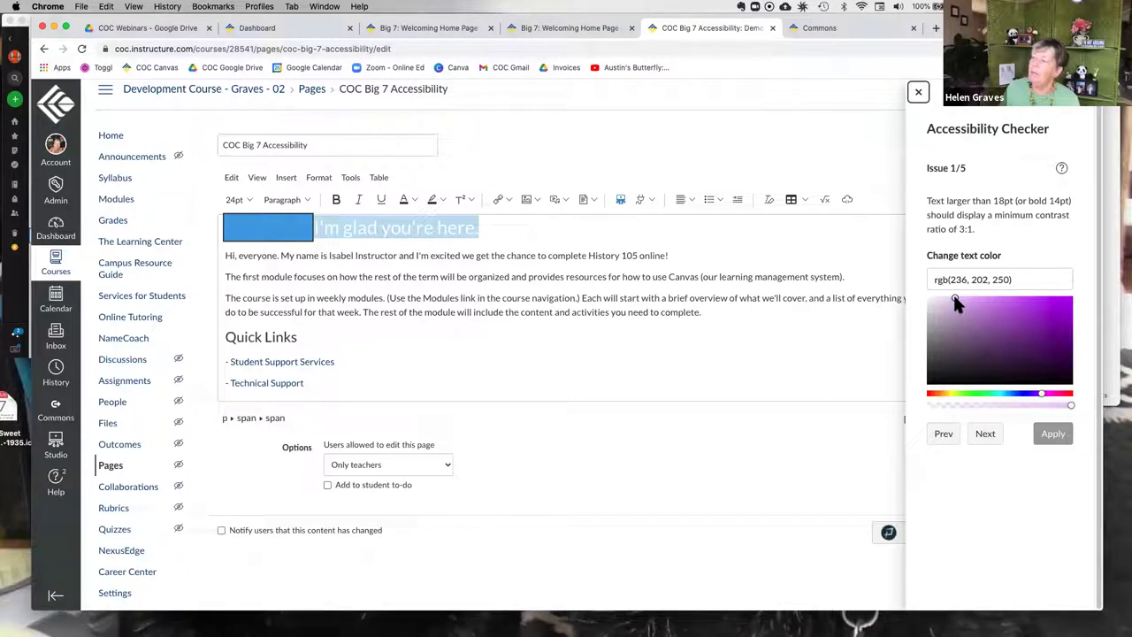
pyautogui.moveTo(953, 297); pyautogui.dragTo(997, 298)
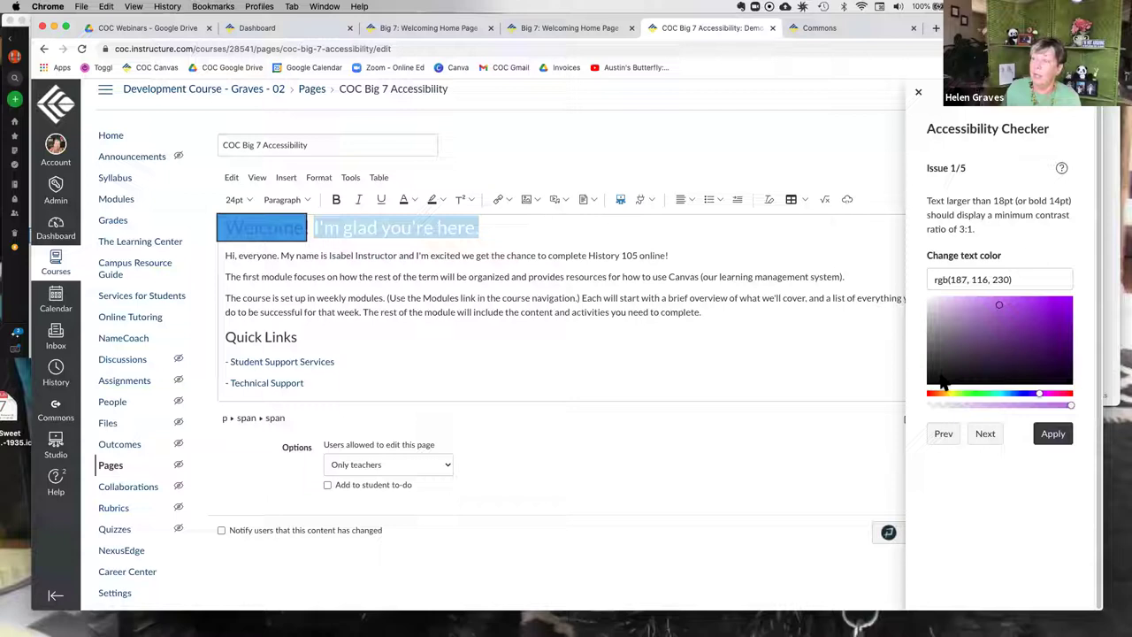
pyautogui.click(1054, 434)
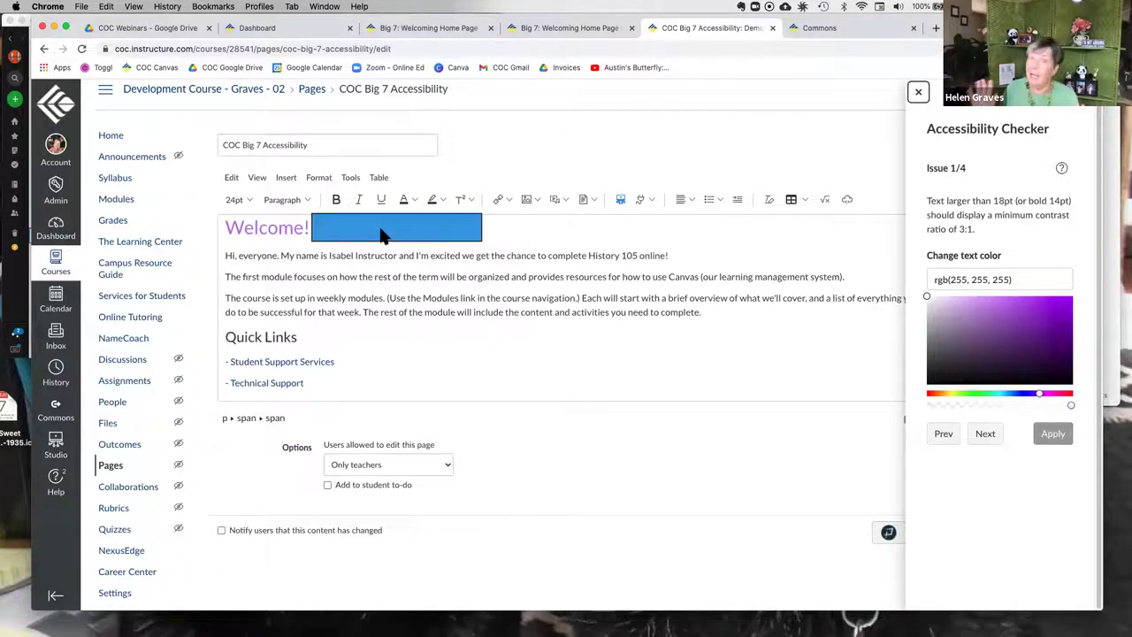
pyautogui.click(917, 94)
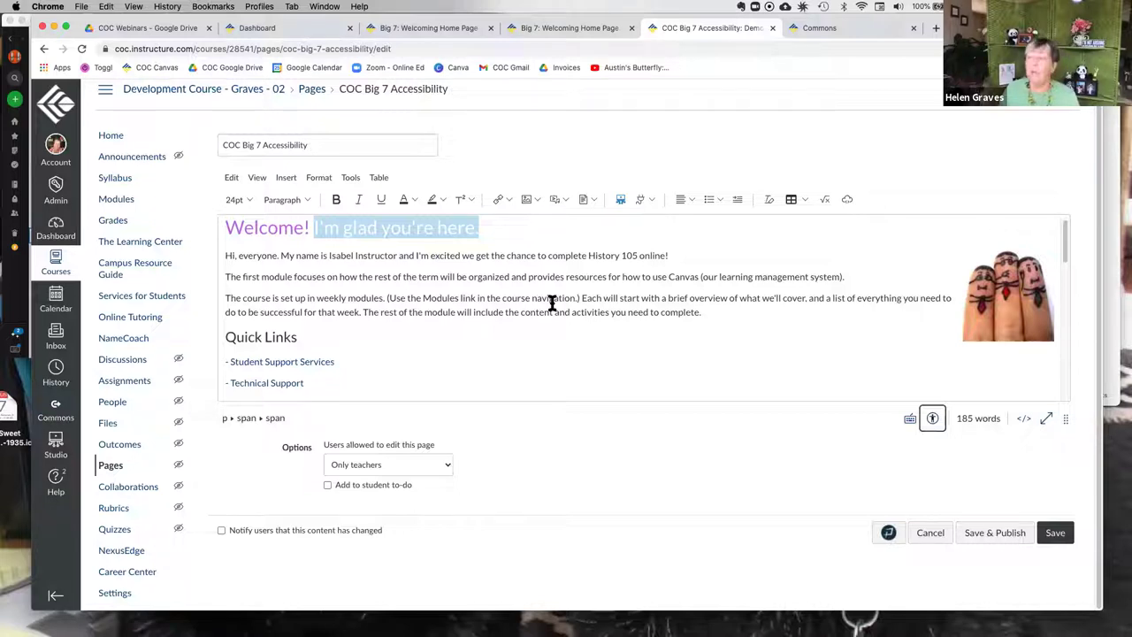
# - Scroll to the task table and select its Task / Activity header row
pyautogui.scroll(-15, 550, 303)
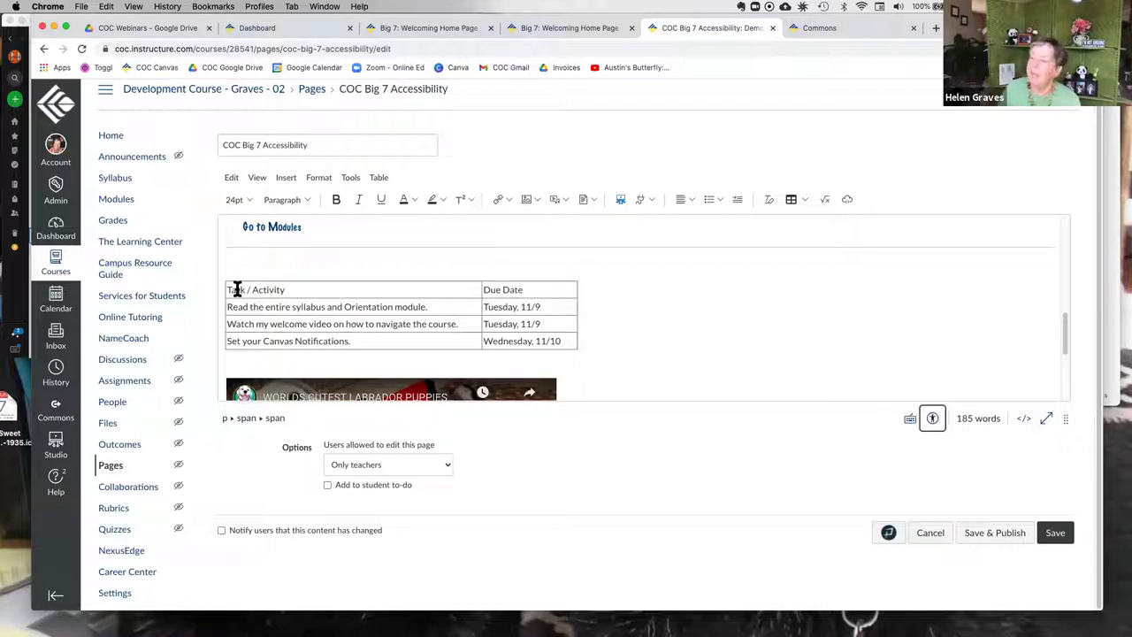
pyautogui.moveTo(229, 290); pyautogui.dragTo(498, 300)
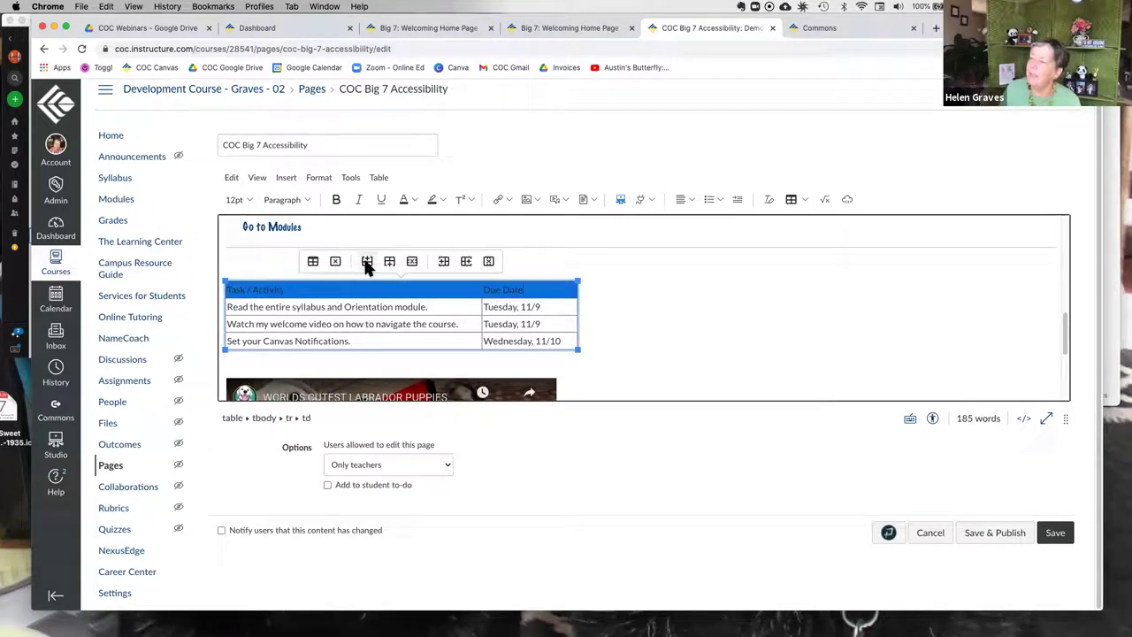
# - Delete the schedule table's old header row and insert a new top row reading 'task' and 'due date'
pyautogui.click(412, 262)
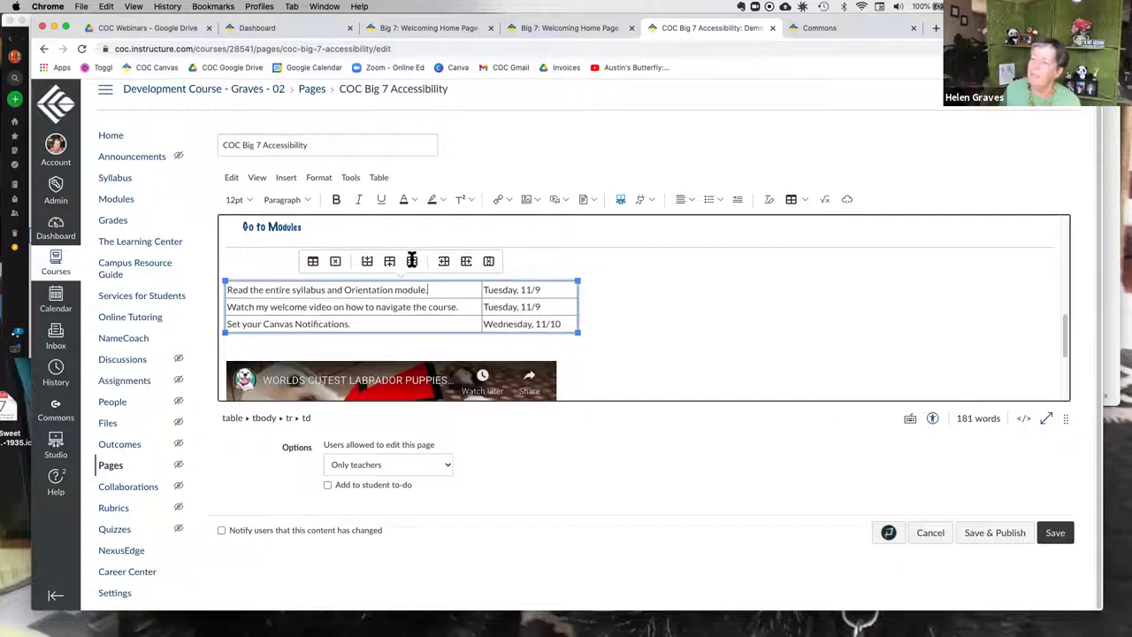
pyautogui.click(598, 301)
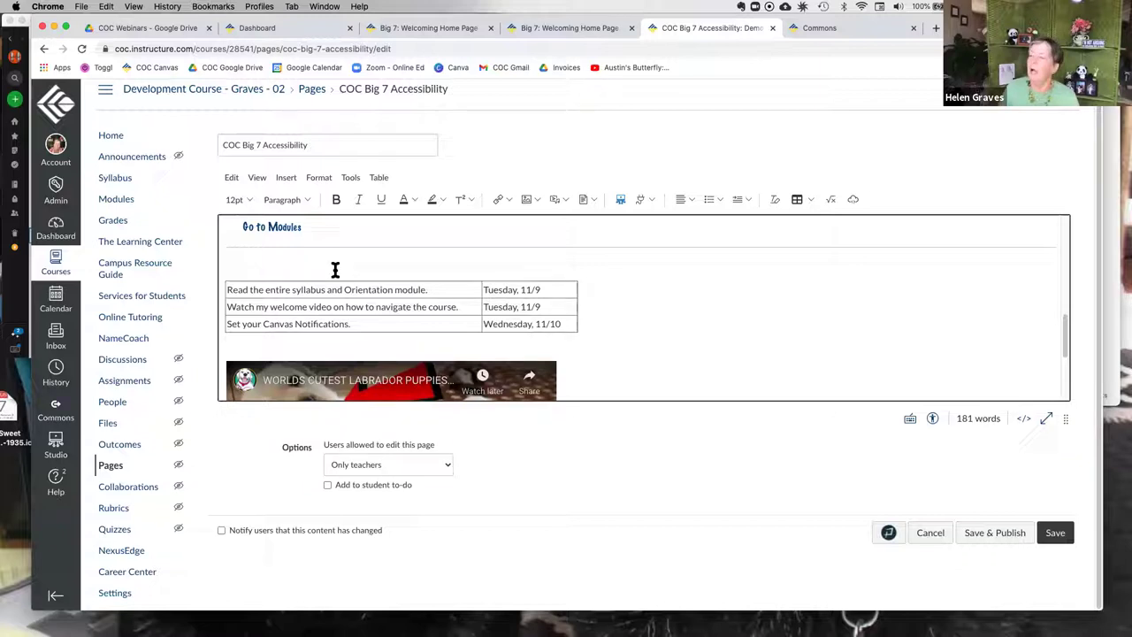
pyautogui.click(262, 287)
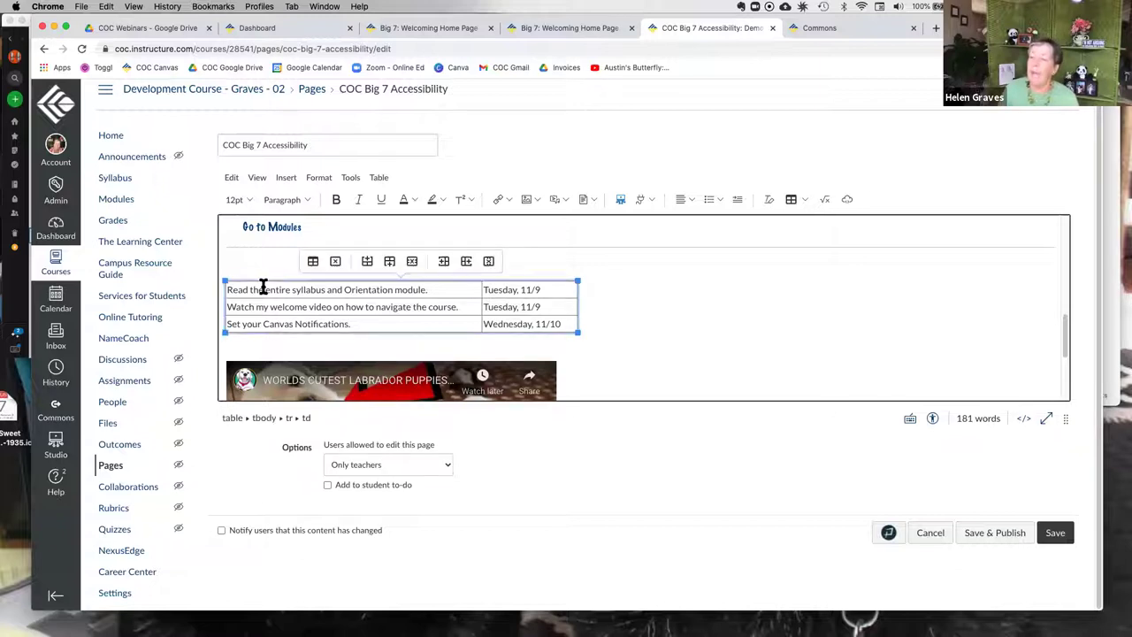
pyautogui.click(366, 261)
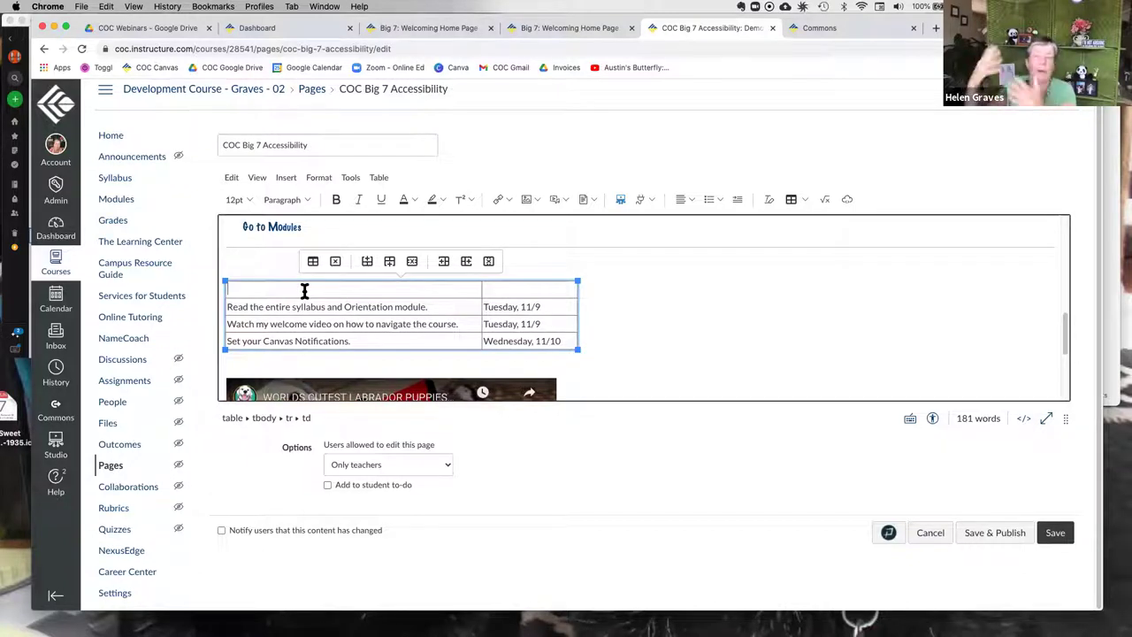
pyautogui.write('task ')
pyautogui.write('due date')
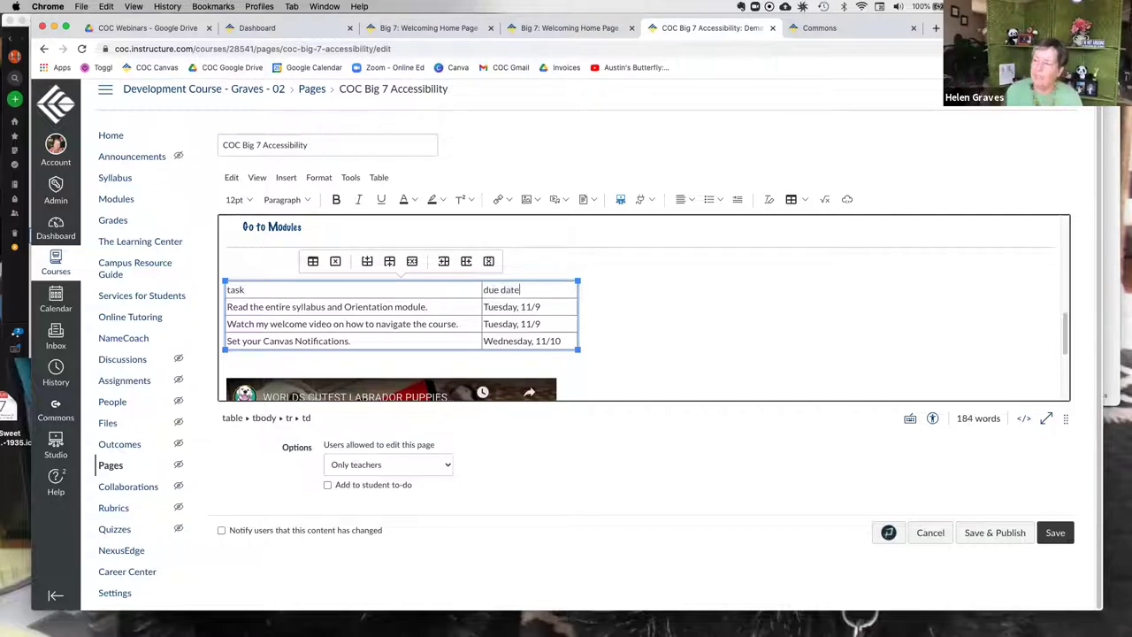
# - Run the Accessibility Checker and advance to the table caption issue
pyautogui.click(932, 419)
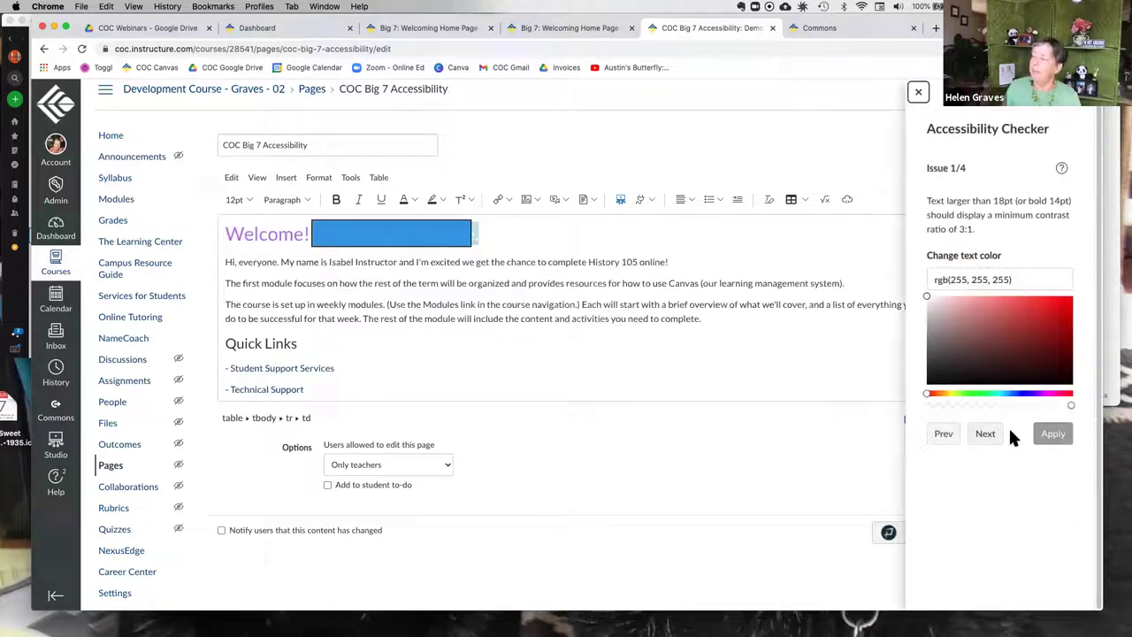
pyautogui.click(984, 433)
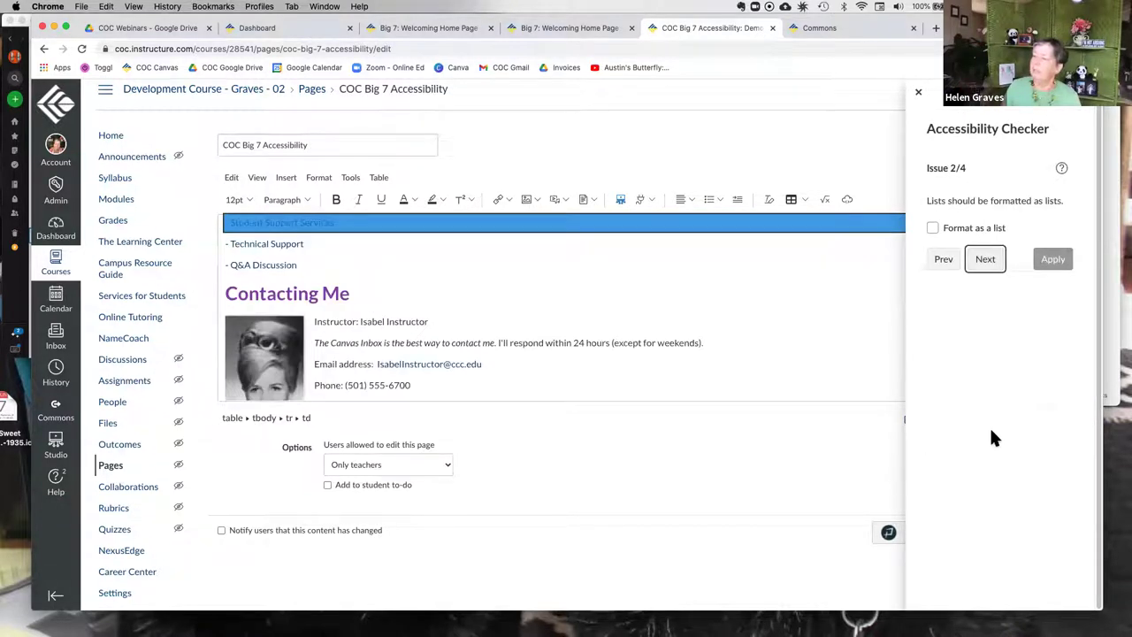
pyautogui.click(991, 258)
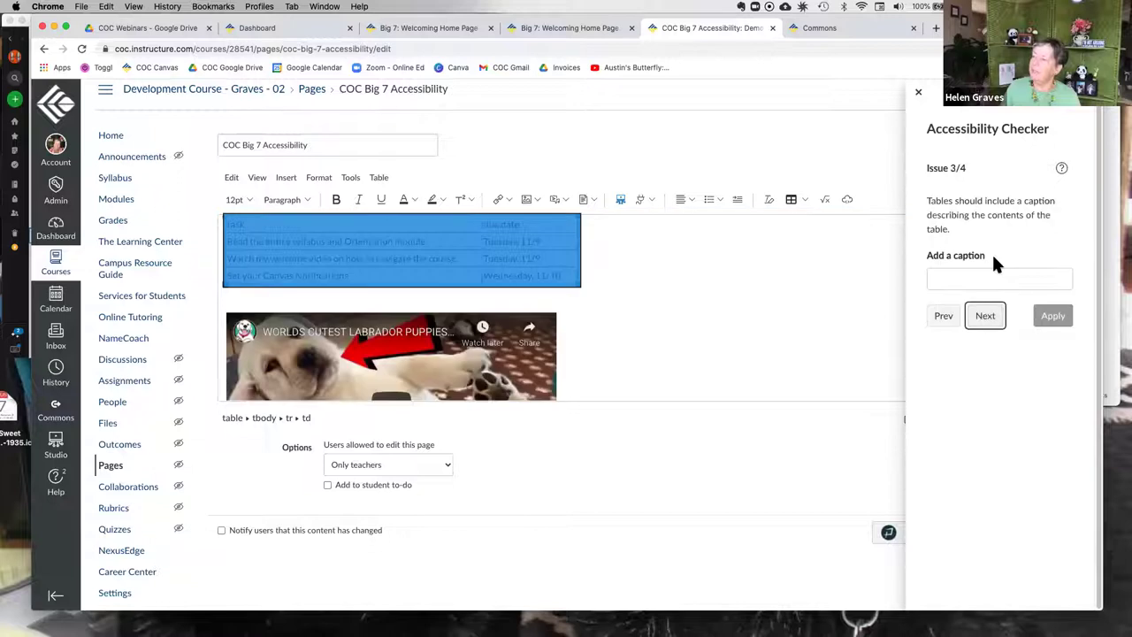
pyautogui.scroll(1, 518, 266)
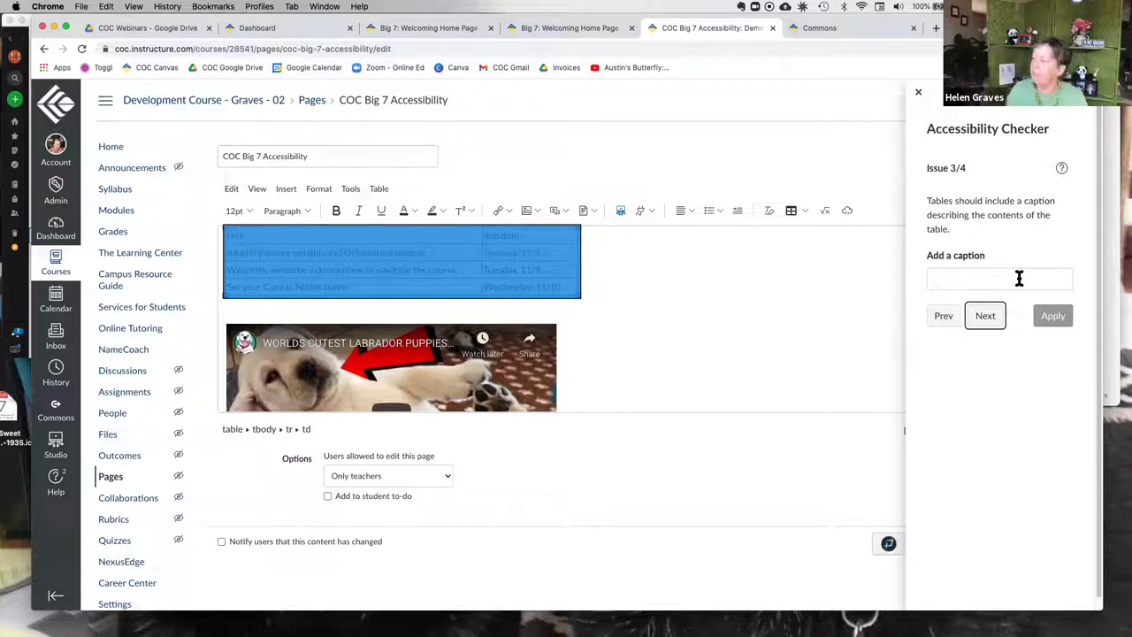
# - Add the caption 'weekly schedule' to the schedule table
pyautogui.click(1019, 278)
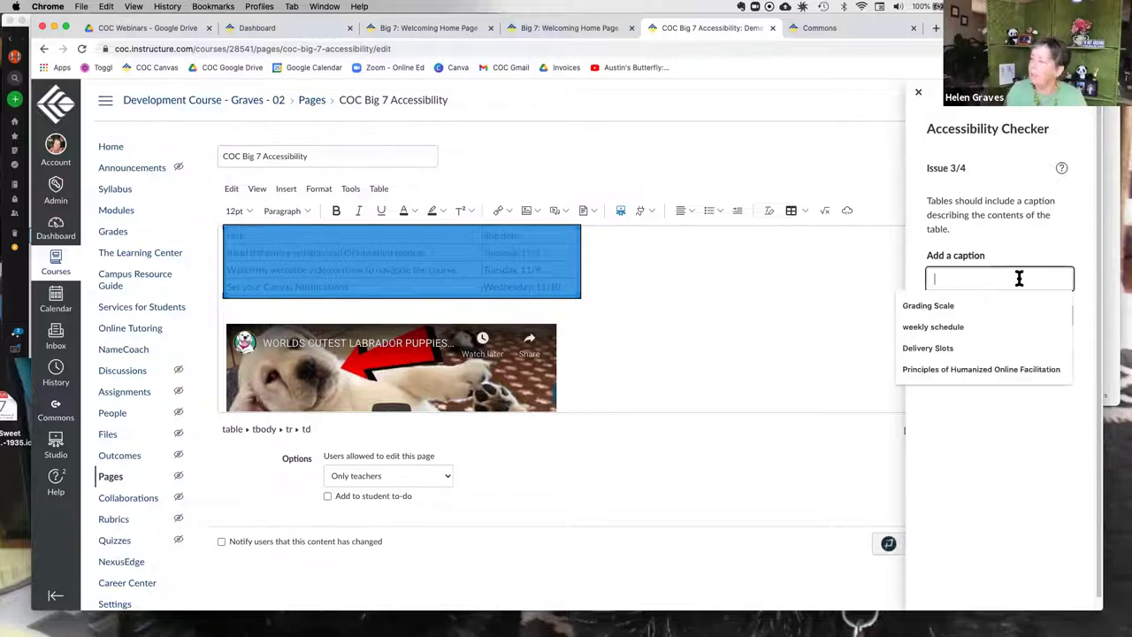
pyautogui.click(968, 324)
pyautogui.click(1054, 316)
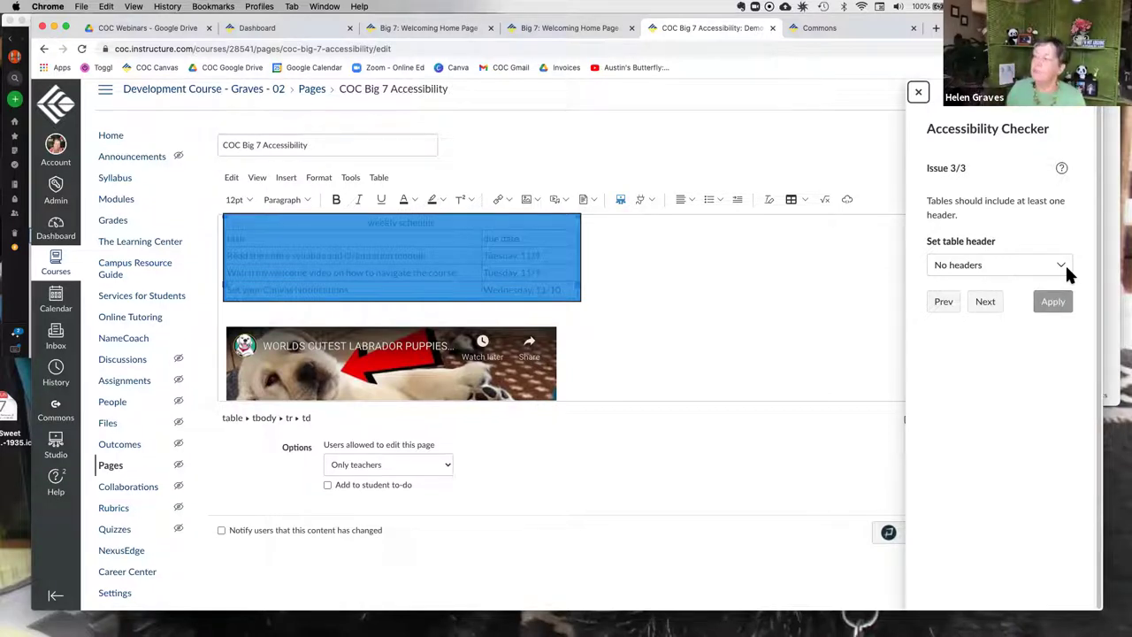
# - Set the table header option to Header row in the checker and apply it
pyautogui.click(1061, 267)
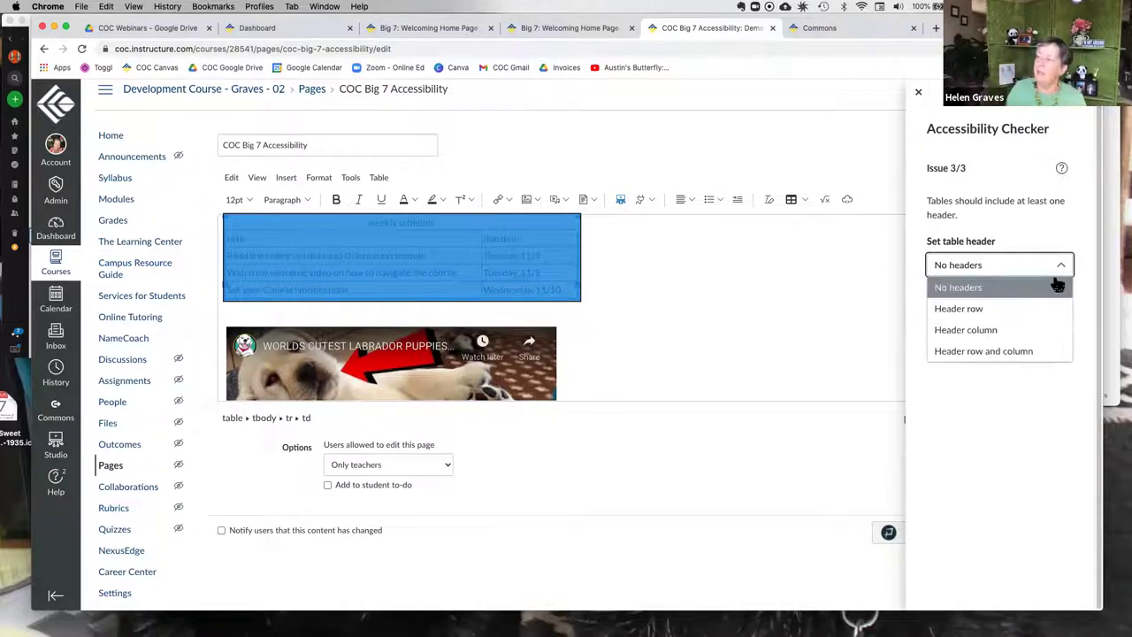
pyautogui.click(1017, 317)
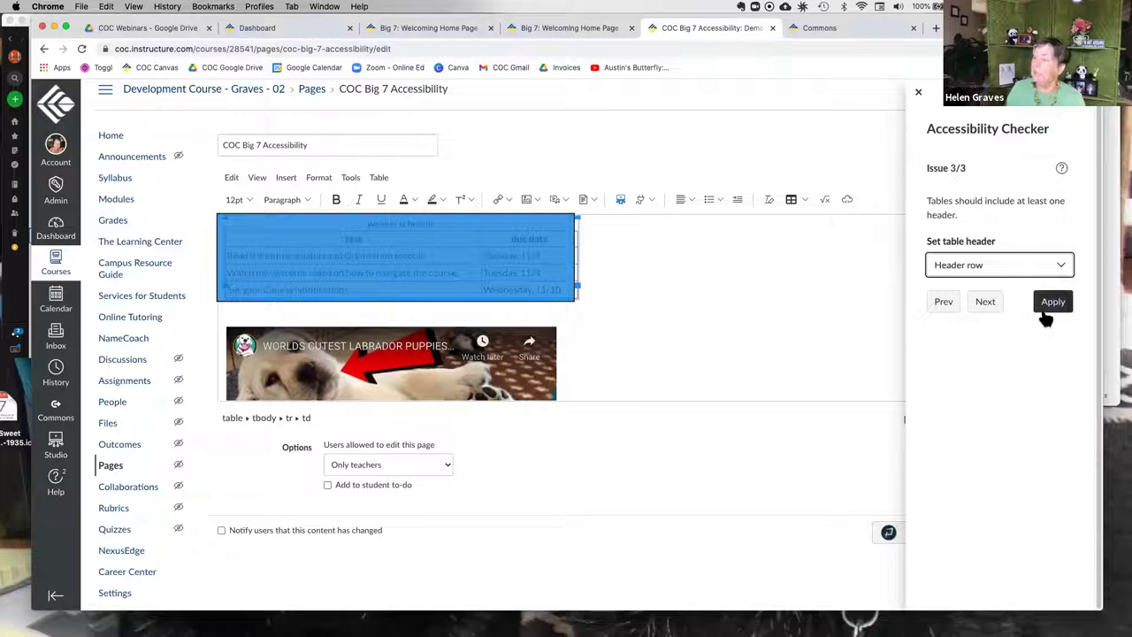
pyautogui.click(1052, 302)
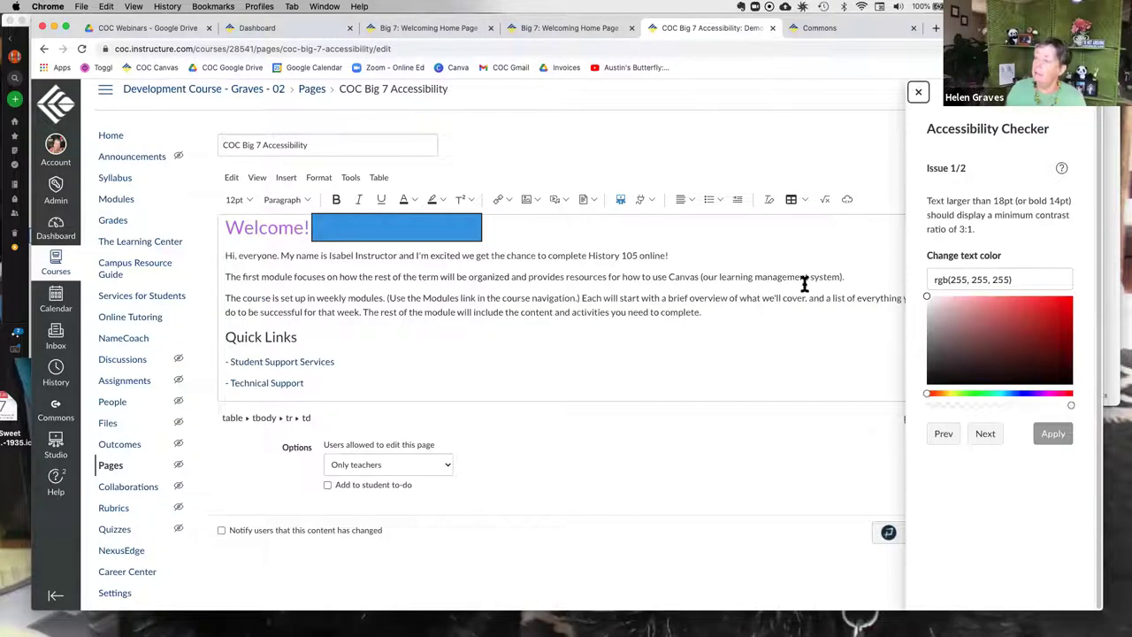
pyautogui.click(918, 92)
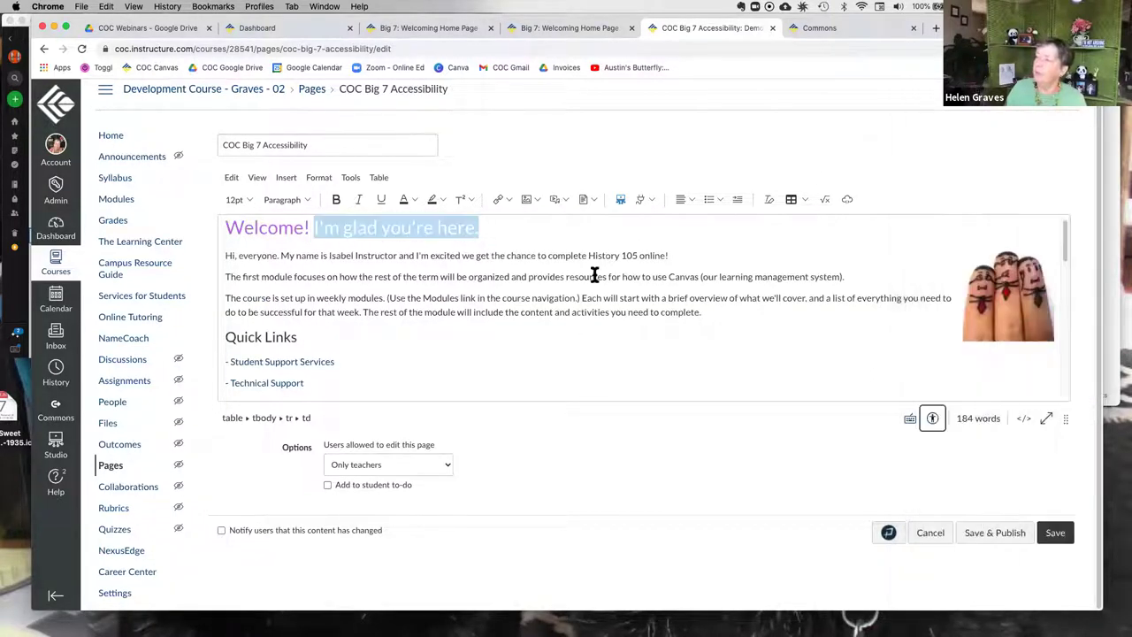
pyautogui.scroll(-10, 499, 339)
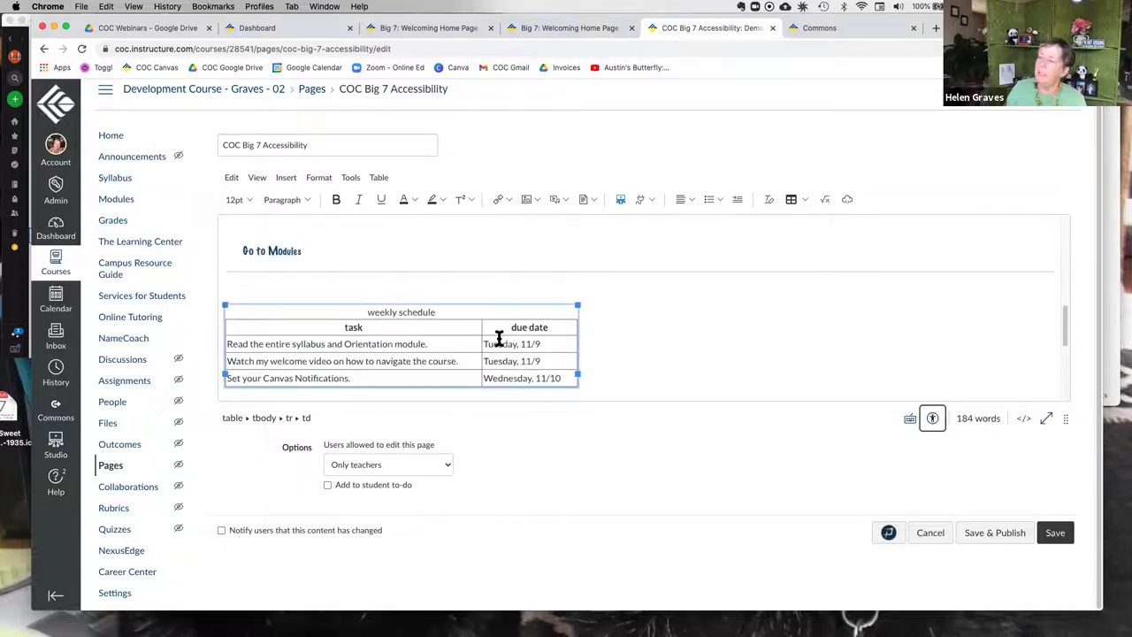
pyautogui.scroll(-1, 499, 338)
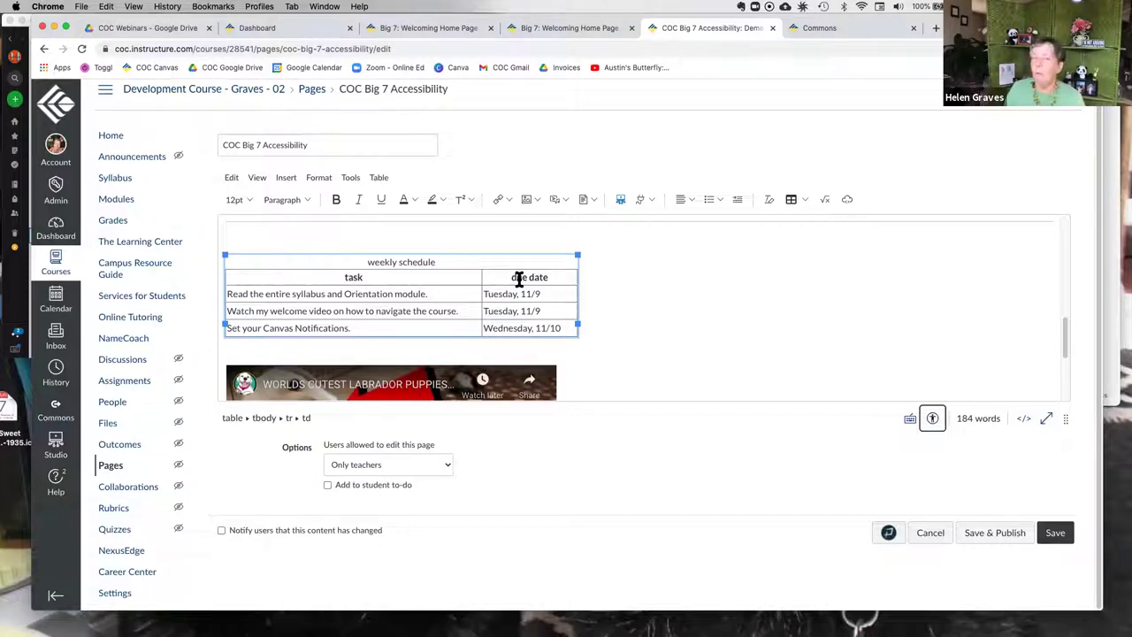
pyautogui.doubleClick(353, 277)
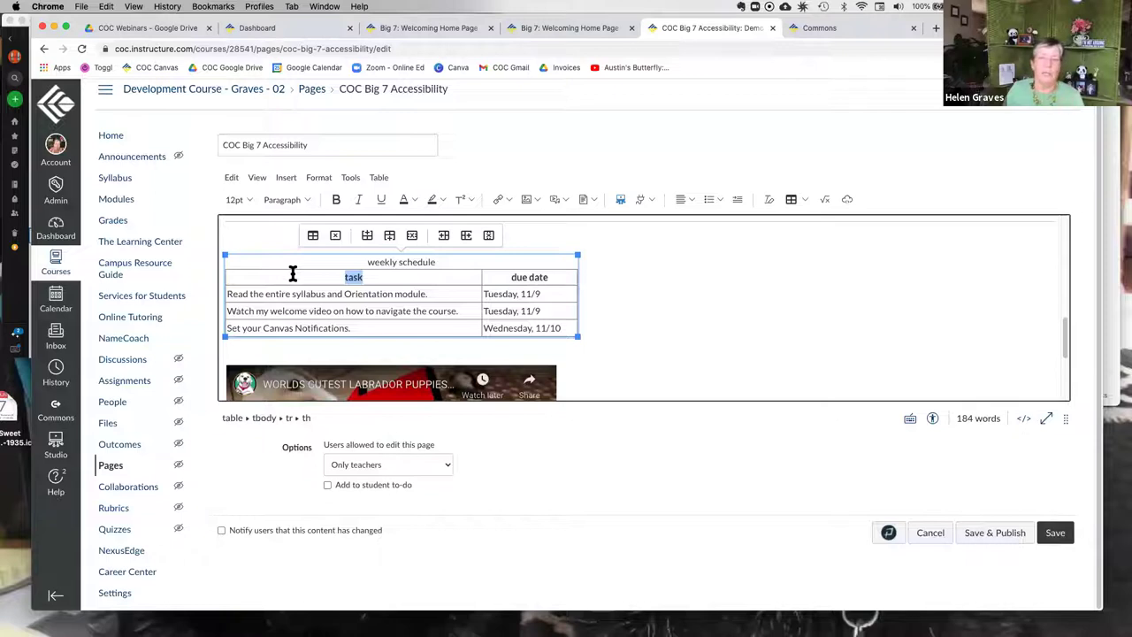
pyautogui.click(343, 277)
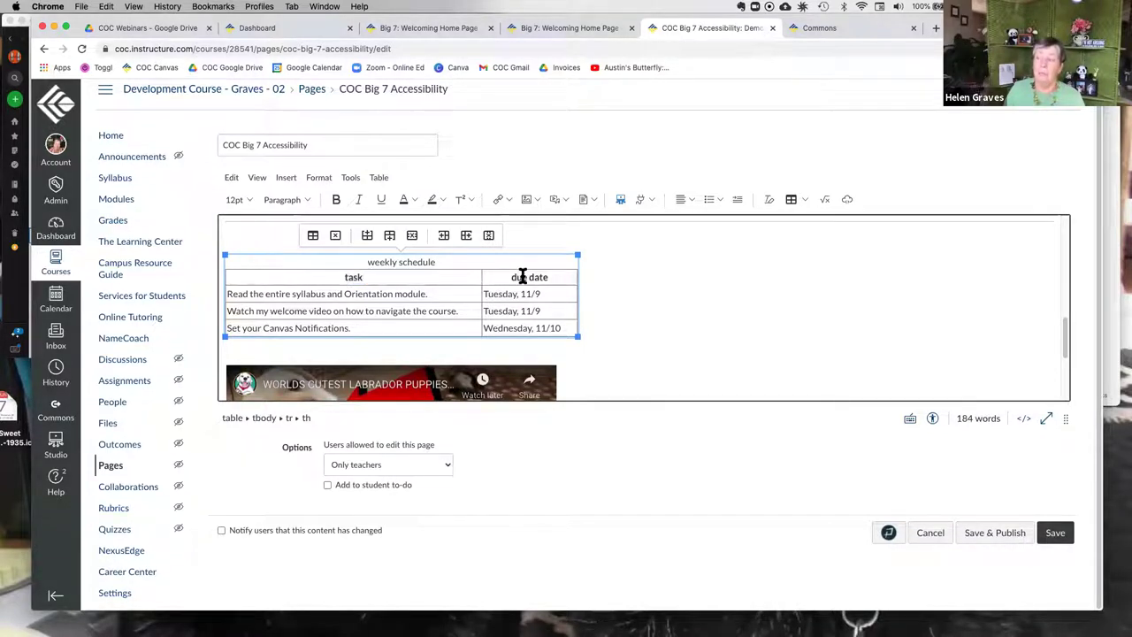
pyautogui.click(373, 281)
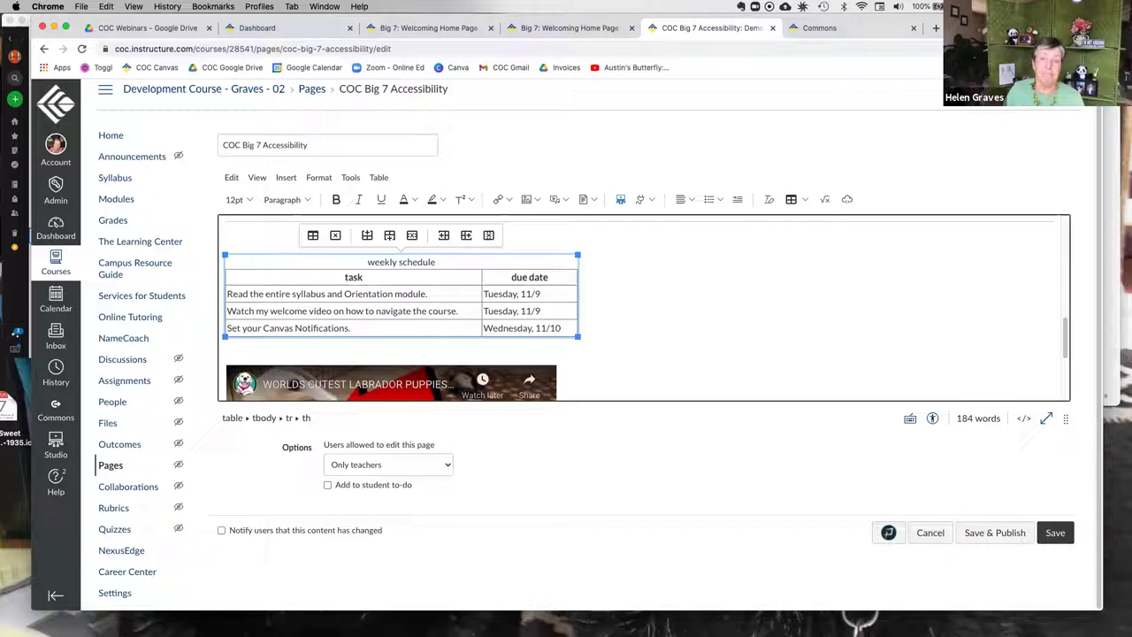
pyautogui.scroll(-3, 496, 376)
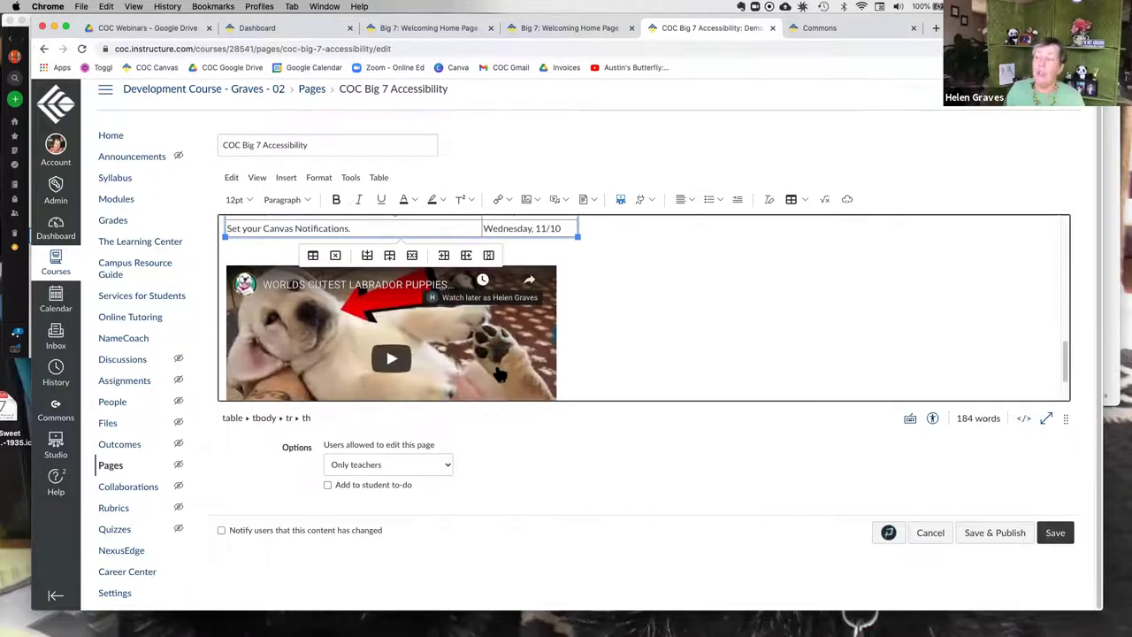
pyautogui.scroll(-1, 499, 375)
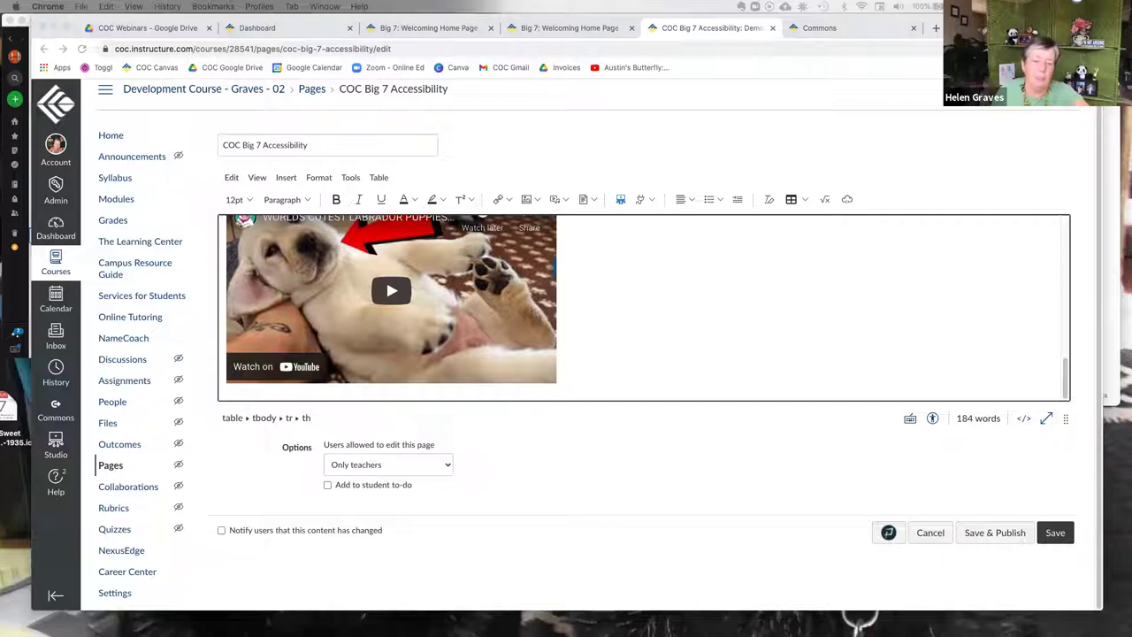
# - Load the pasted '10 Funny Badass Car Commercials' YouTube URL in a new Chrome tab
pyautogui.click(937, 33)
pyautogui.click(937, 33)
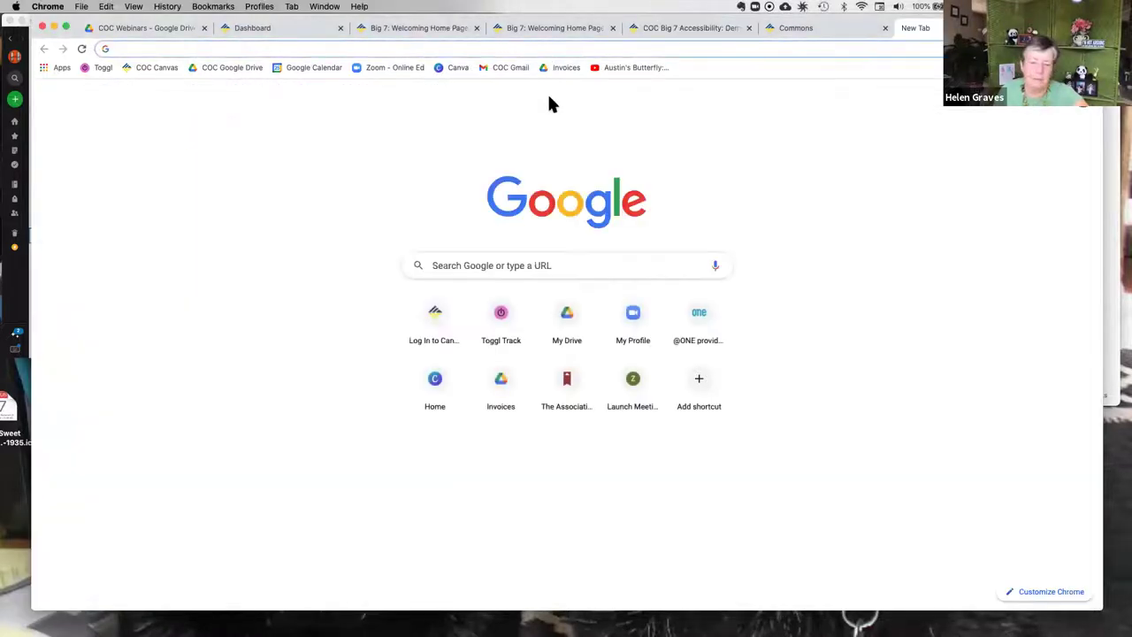
pyautogui.write('https://www.youtube.com/watch?v=FfX_5NxJdnY')
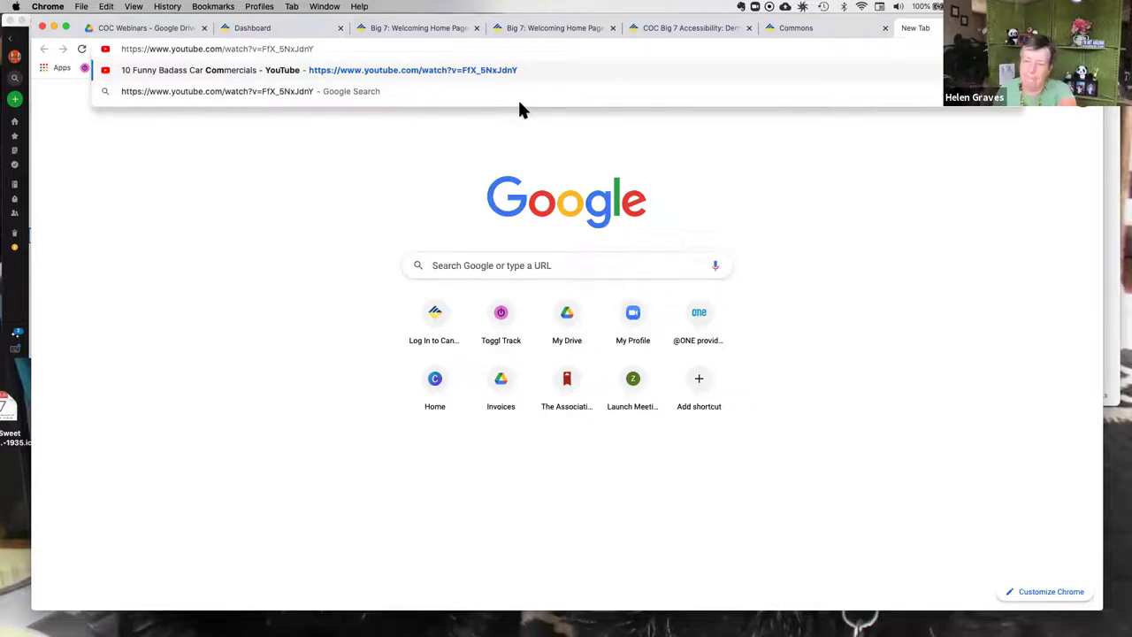
pyautogui.press('Return')
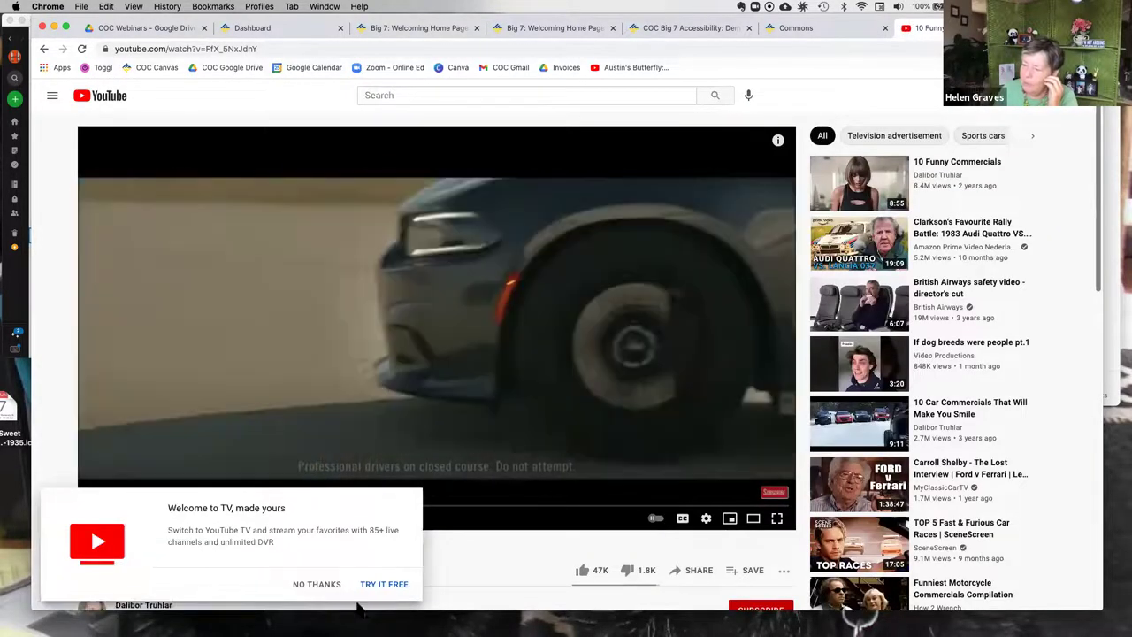
# - Dismiss the YouTube TV promotion, mute the video and turn on captions
pyautogui.click(312, 584)
pyautogui.click(146, 518)
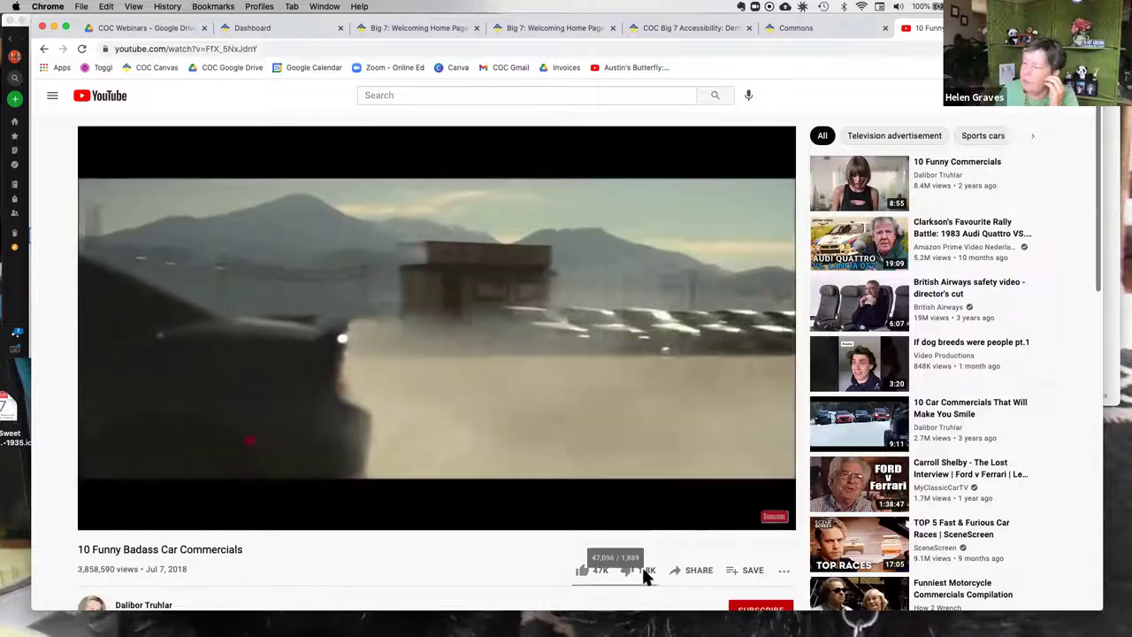
pyautogui.click(682, 517)
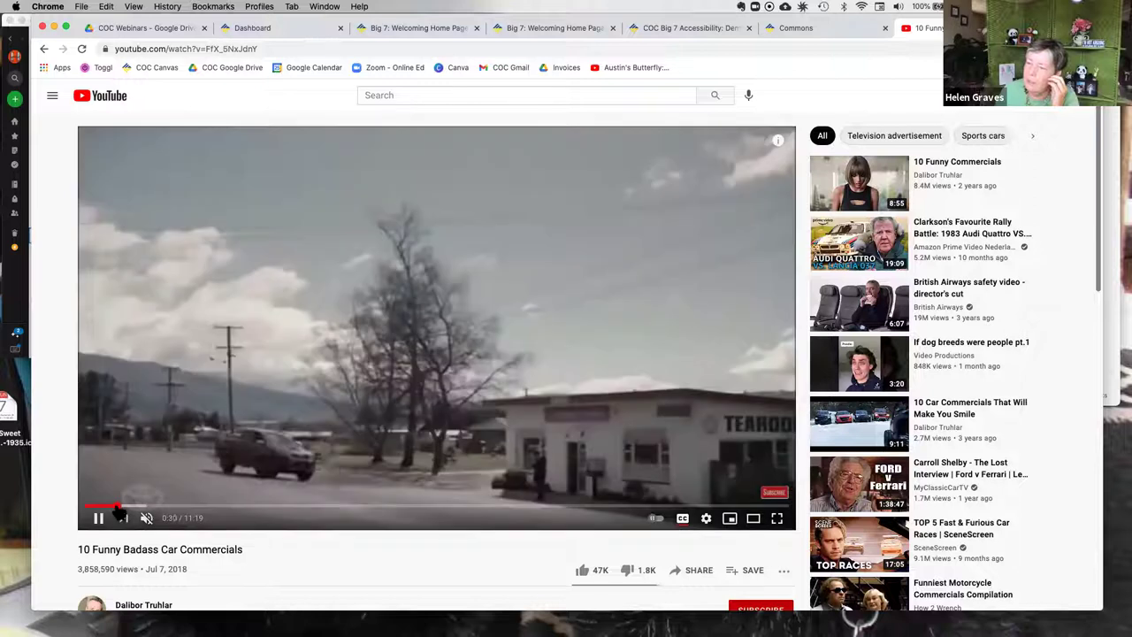
# - Jump the video ahead to 0:30, pause it at 0:55, and return to the Plain welcoming page
pyautogui.click(119, 505)
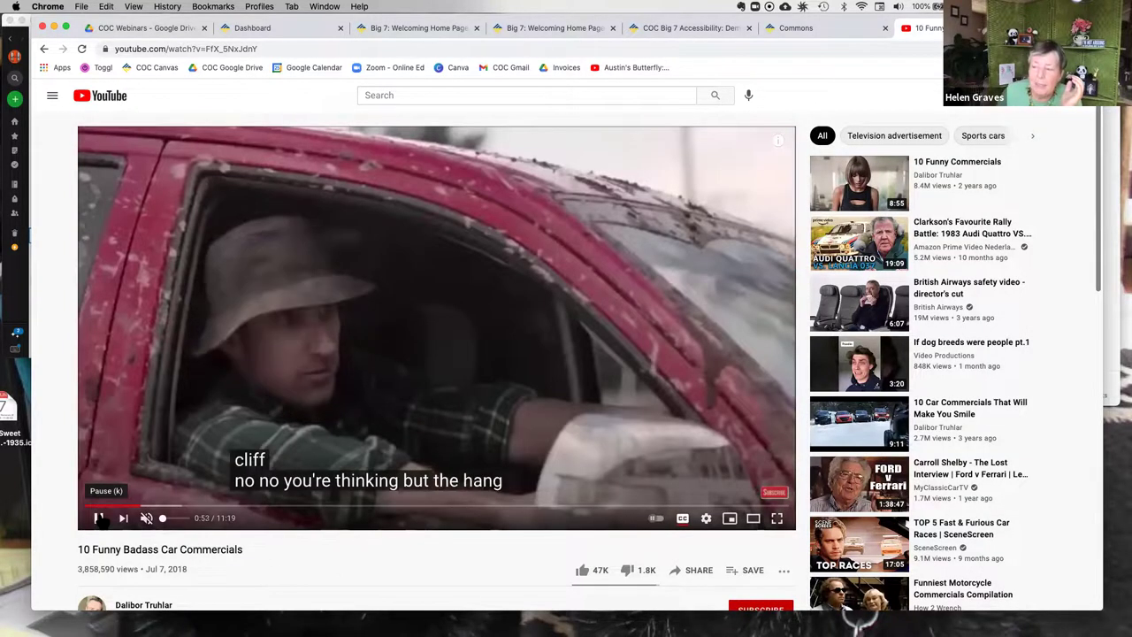
pyautogui.click(99, 518)
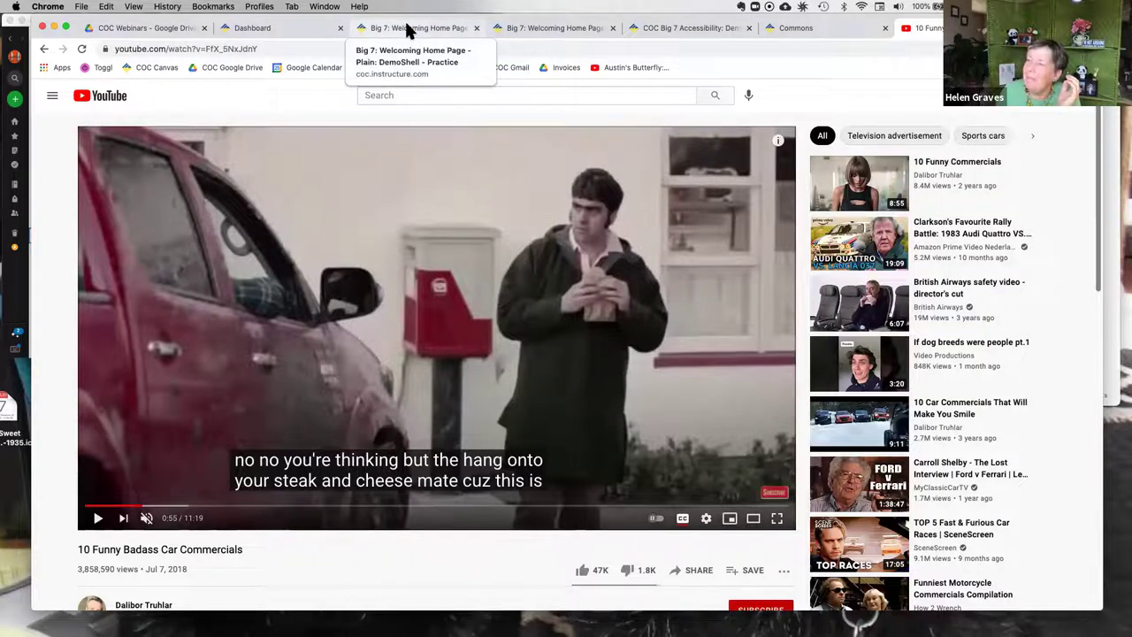
pyautogui.click(408, 30)
# - Switch to the 'Big 7: Welcoming Home Page - Formatted' tab showing Quick Links and Contacting Me
pyautogui.click(565, 27)
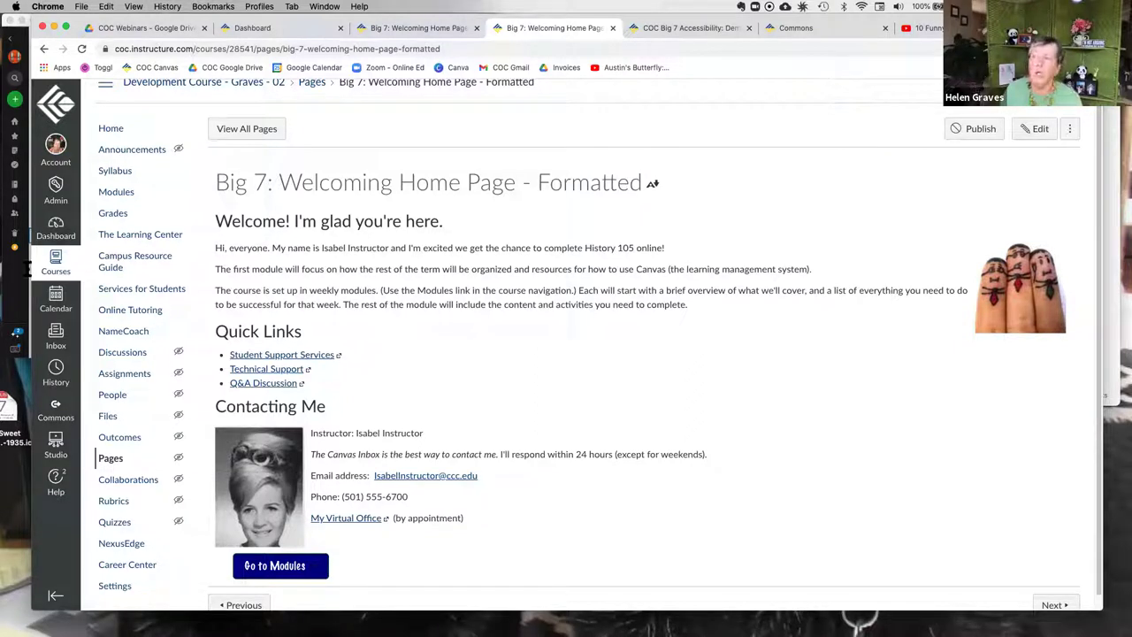
# - Return to the 'COC Big 7 Accessibility' page editor with its embedded puppies video
pyautogui.scroll(-1, 372, 457)
pyautogui.scroll(-1, 372, 457)
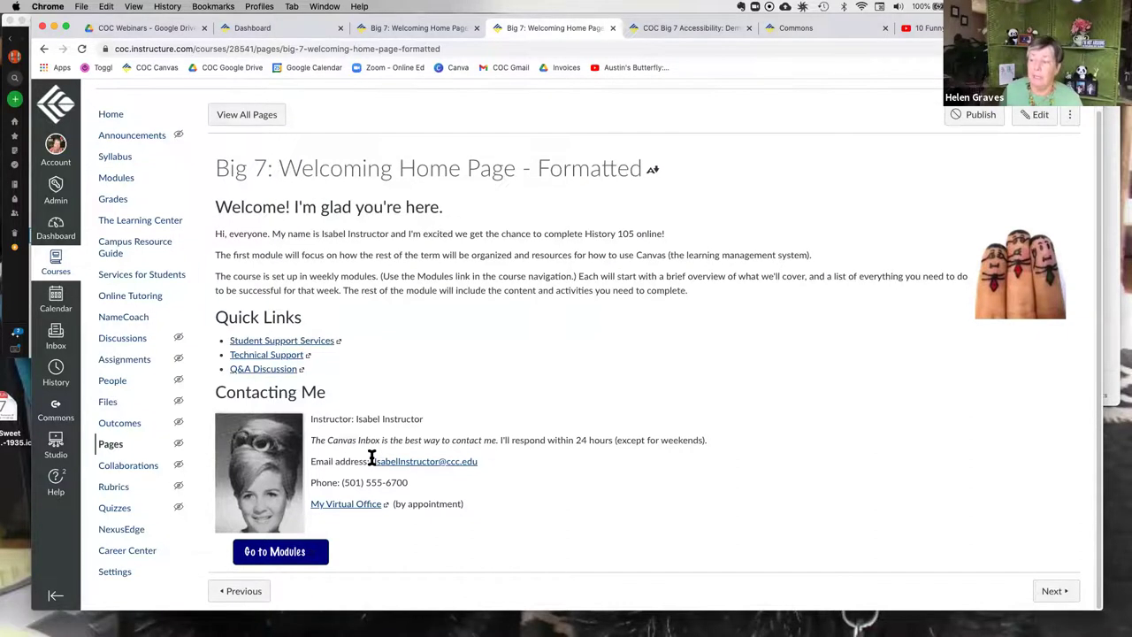
pyautogui.click(658, 26)
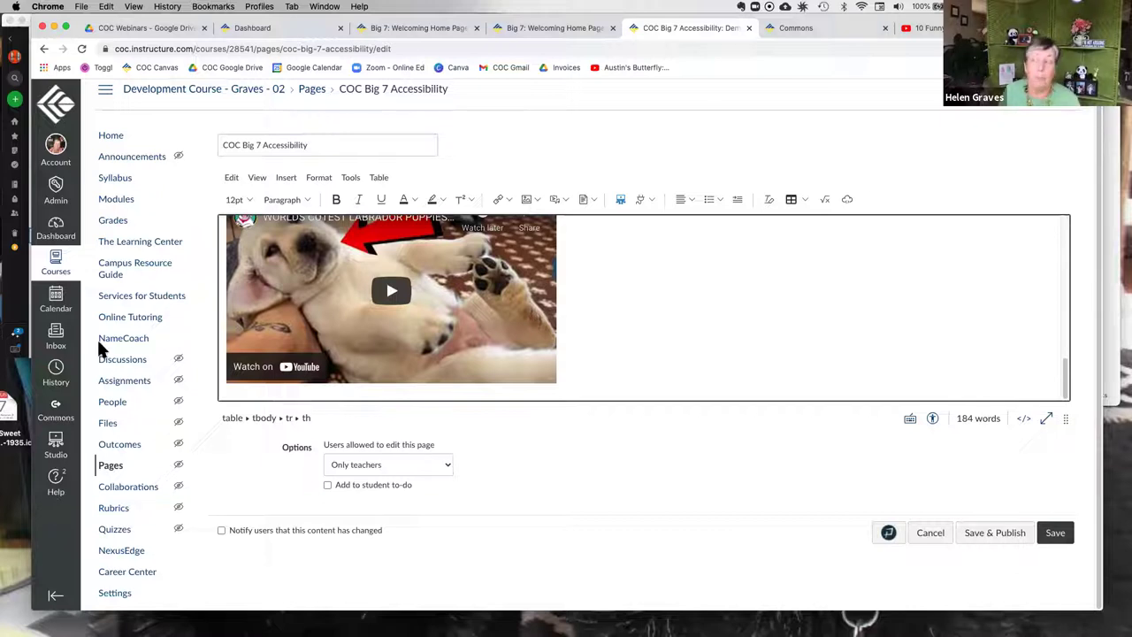
# - Format the Welcome greeting line as Heading 2
pyautogui.scroll(3, 834, 329)
pyautogui.scroll(5, 834, 329)
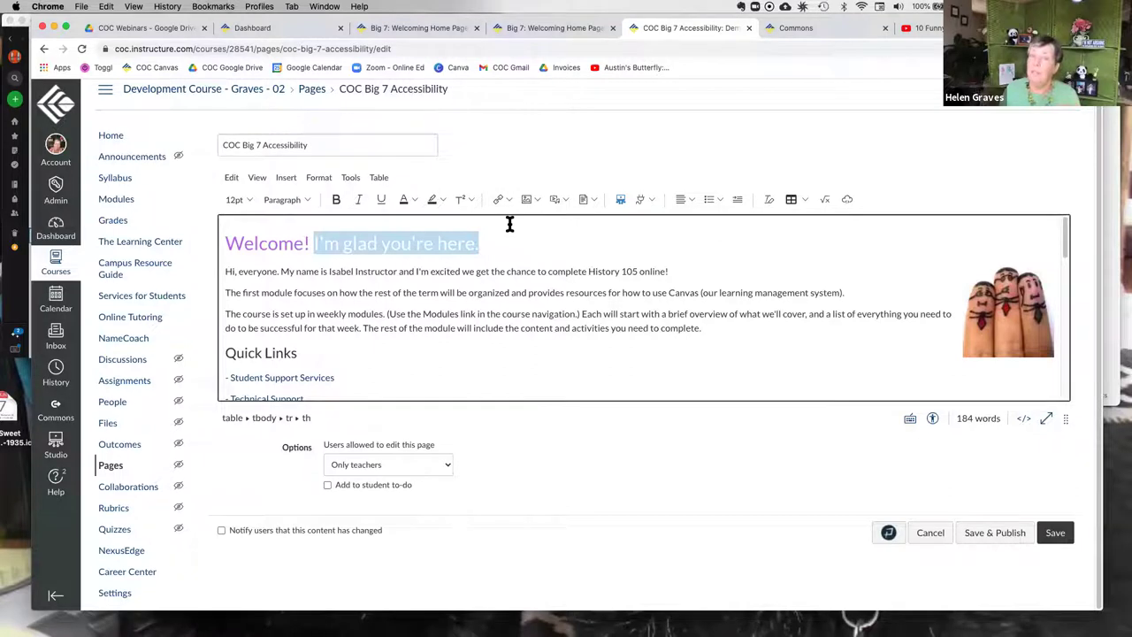
pyautogui.click(307, 201)
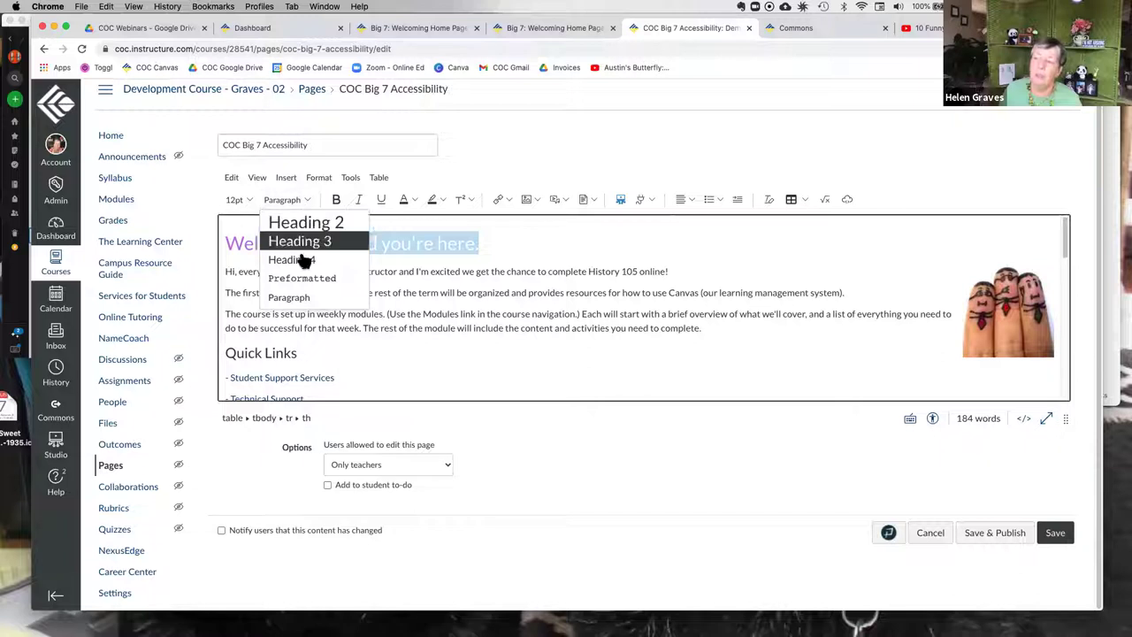
pyautogui.click(247, 246)
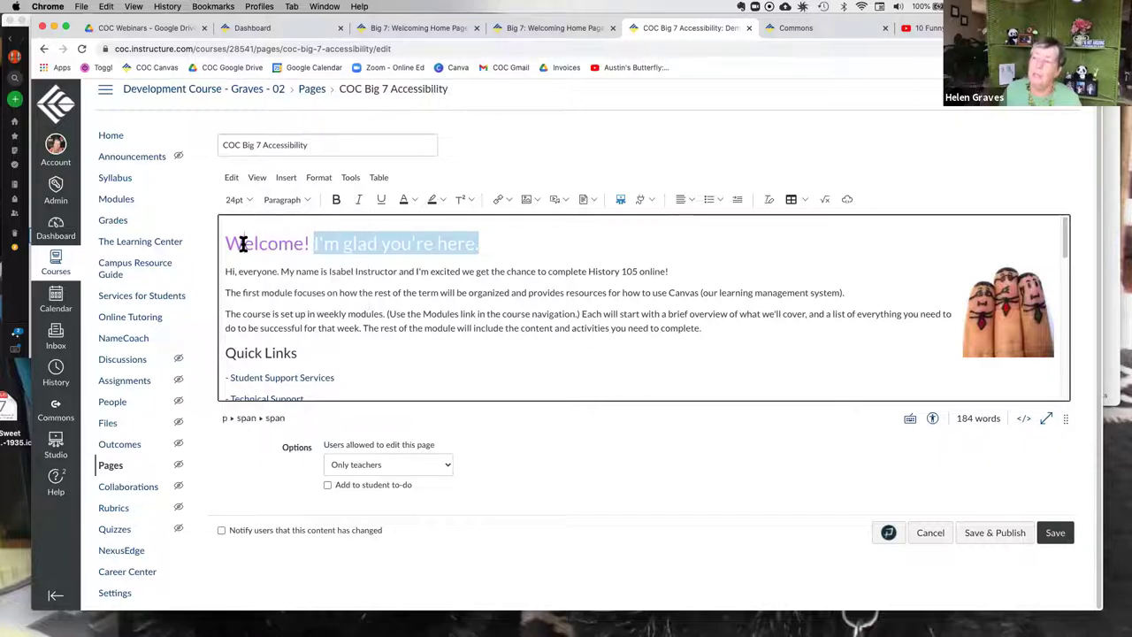
pyautogui.click(308, 201)
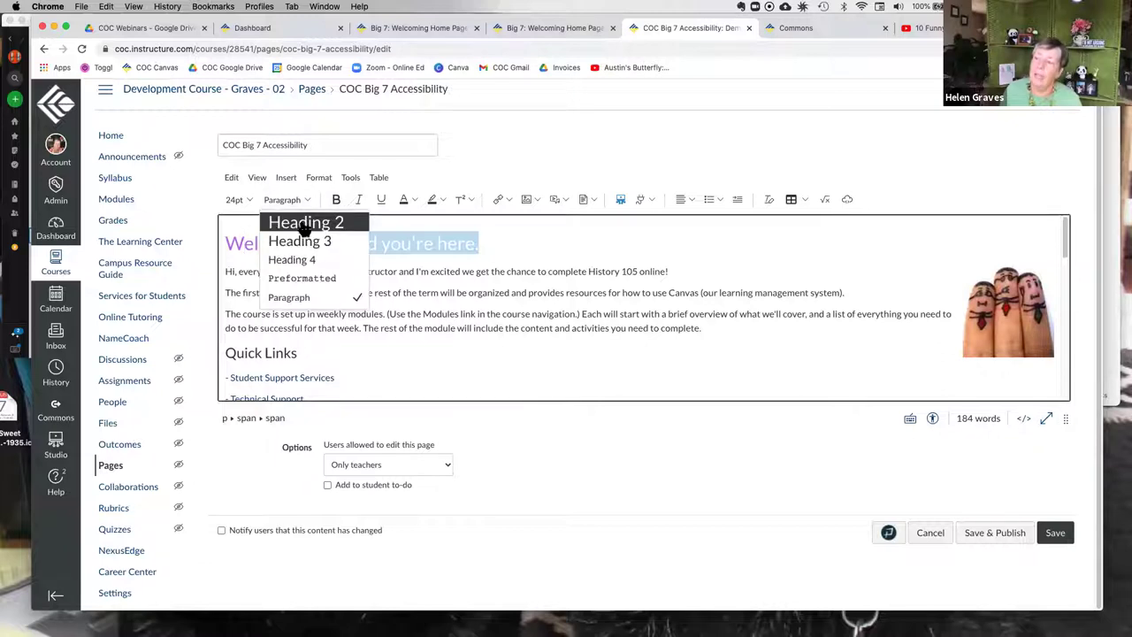
pyautogui.click(303, 226)
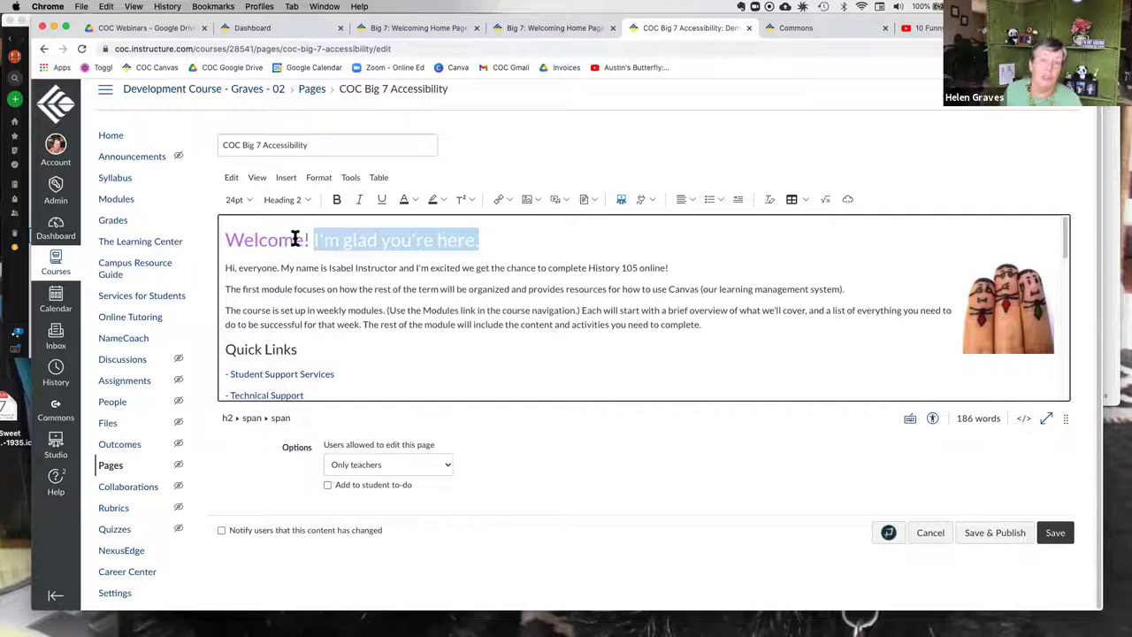
# - Change the Quick Links heading from Heading 3 to Heading 2
pyautogui.click(259, 348)
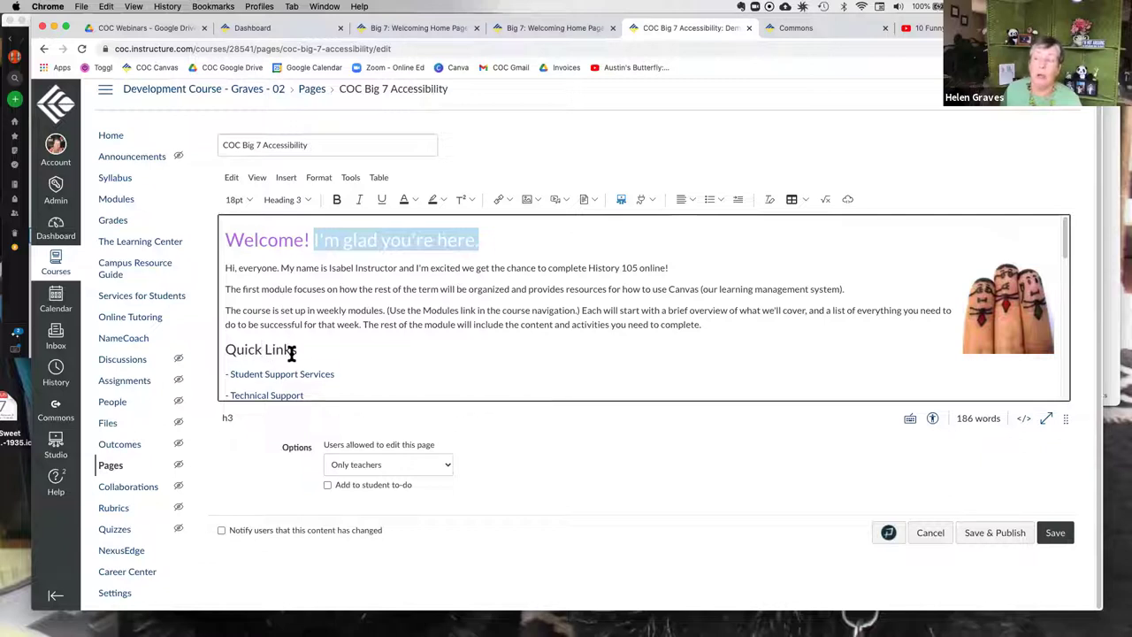
pyautogui.click(307, 200)
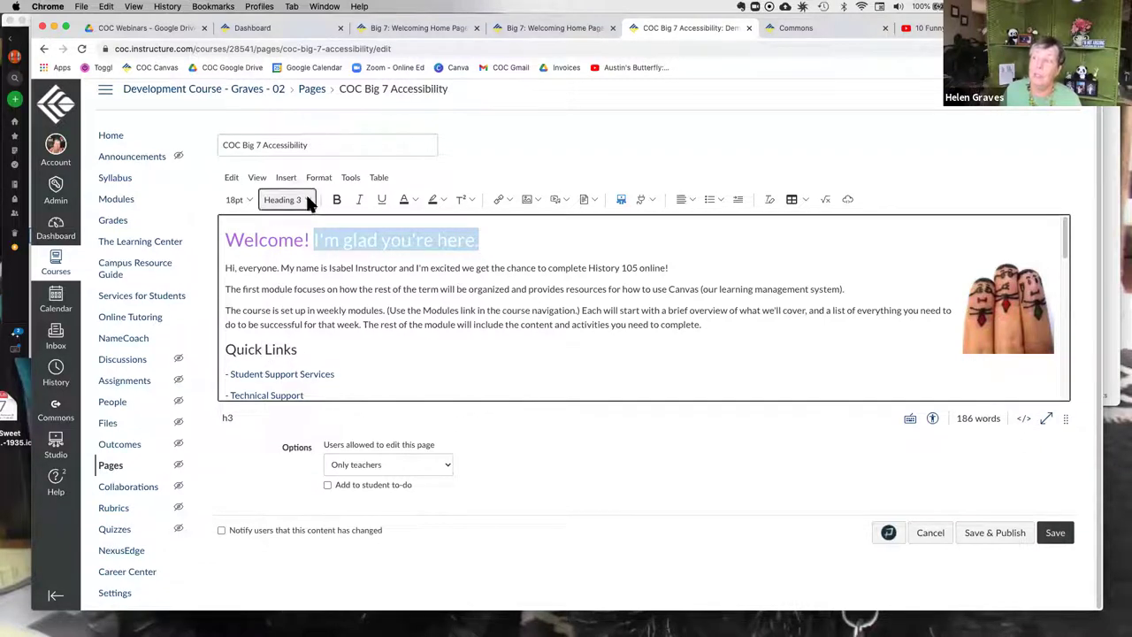
pyautogui.click(300, 223)
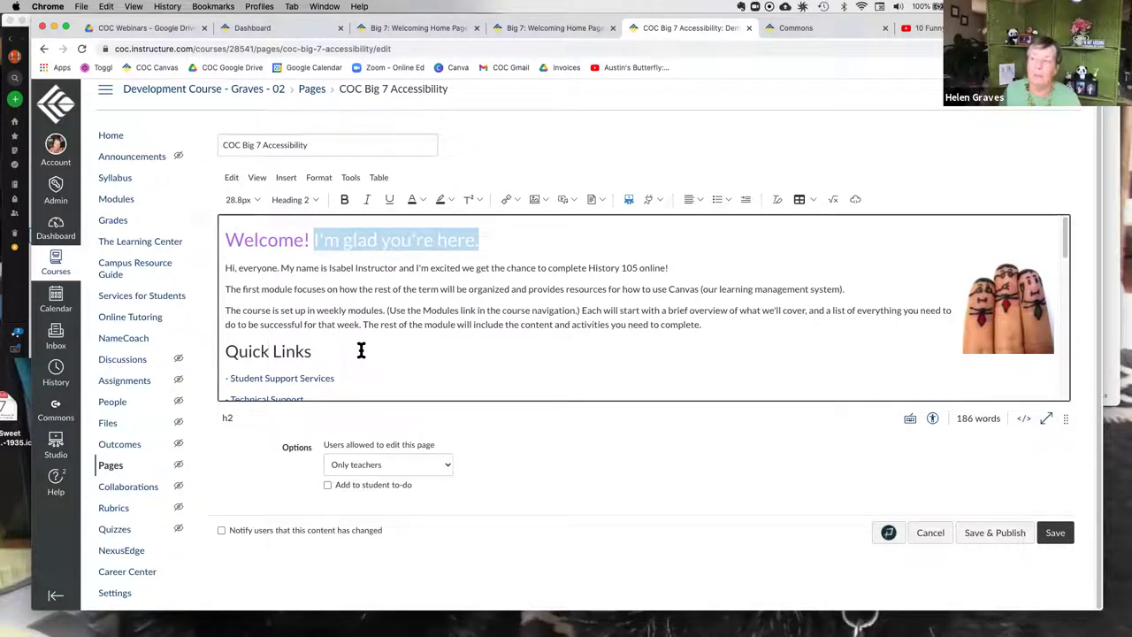
pyautogui.scroll(-2, 361, 350)
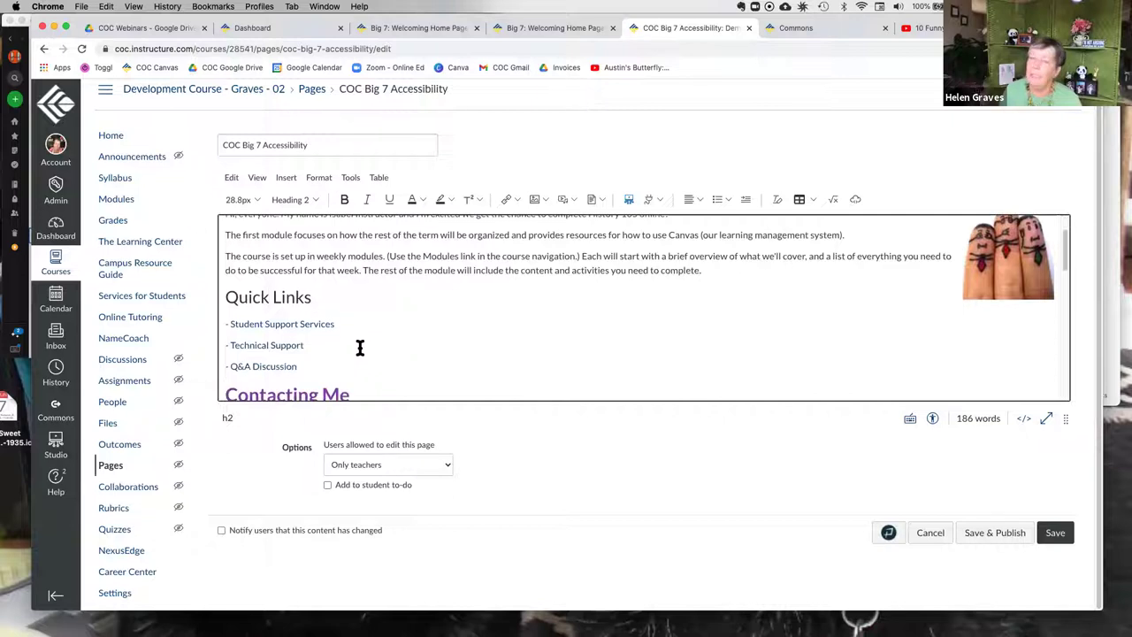
pyautogui.click(727, 200)
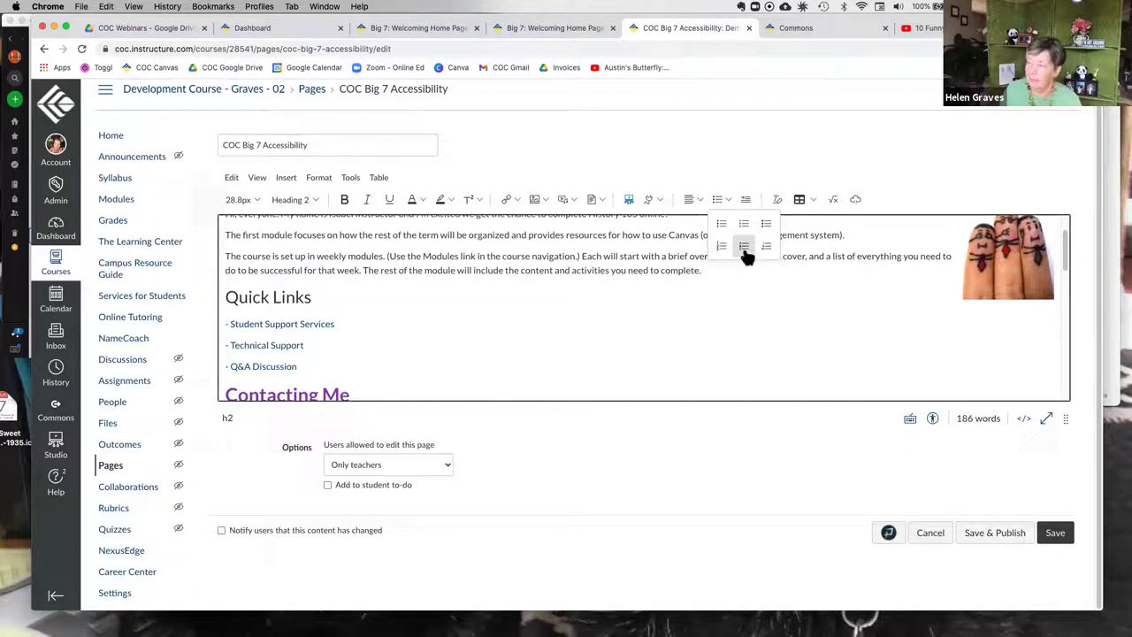
pyautogui.click(510, 272)
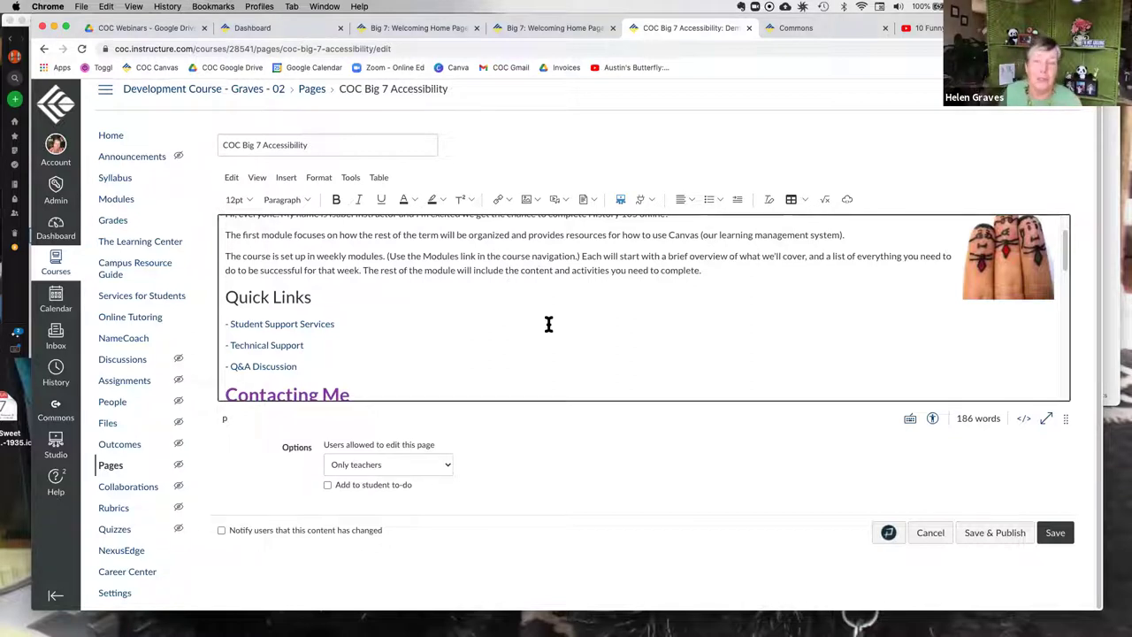
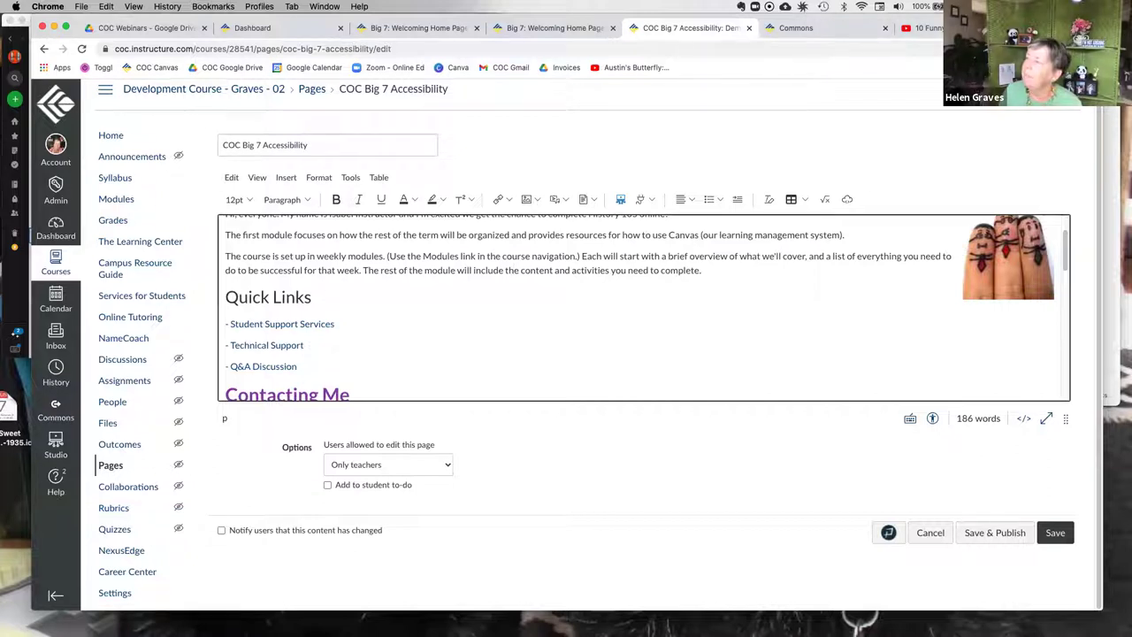
# - Open the Dashboard in a new tab and go to the Accessibility Basics course's Modules
pyautogui.rightClick(50, 235)
pyautogui.click(265, 81)
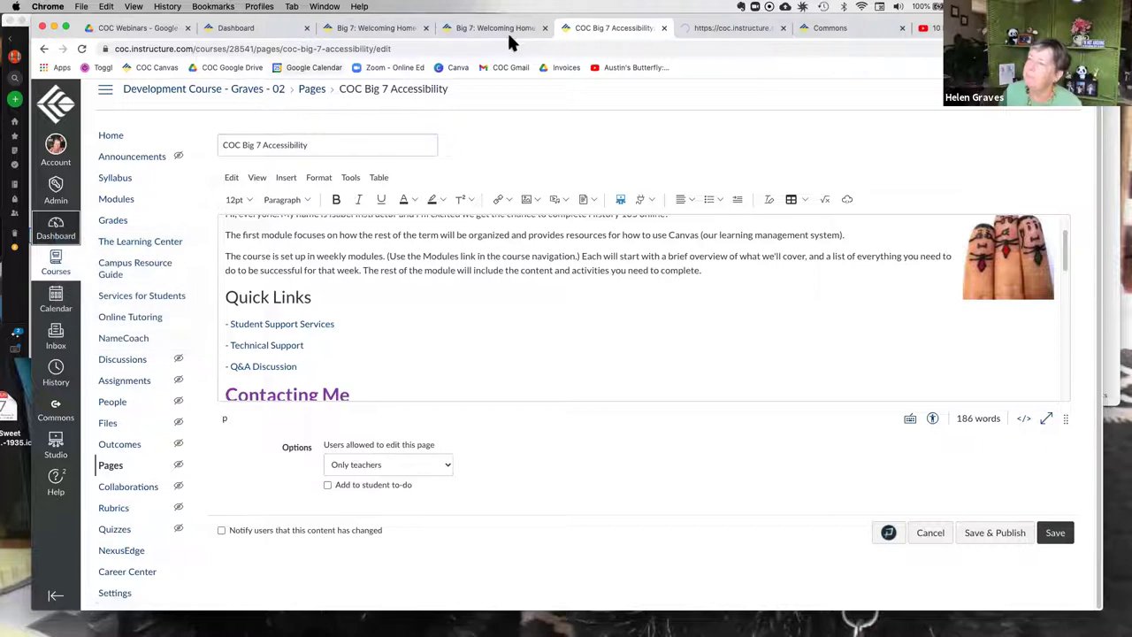
pyautogui.click(719, 24)
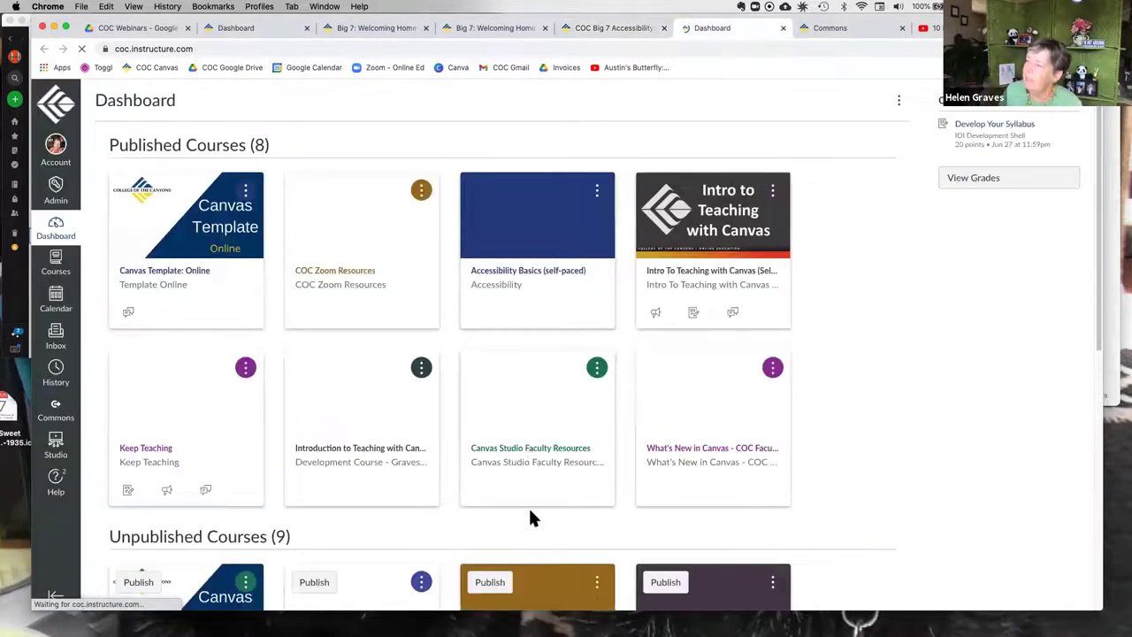
pyautogui.click(508, 267)
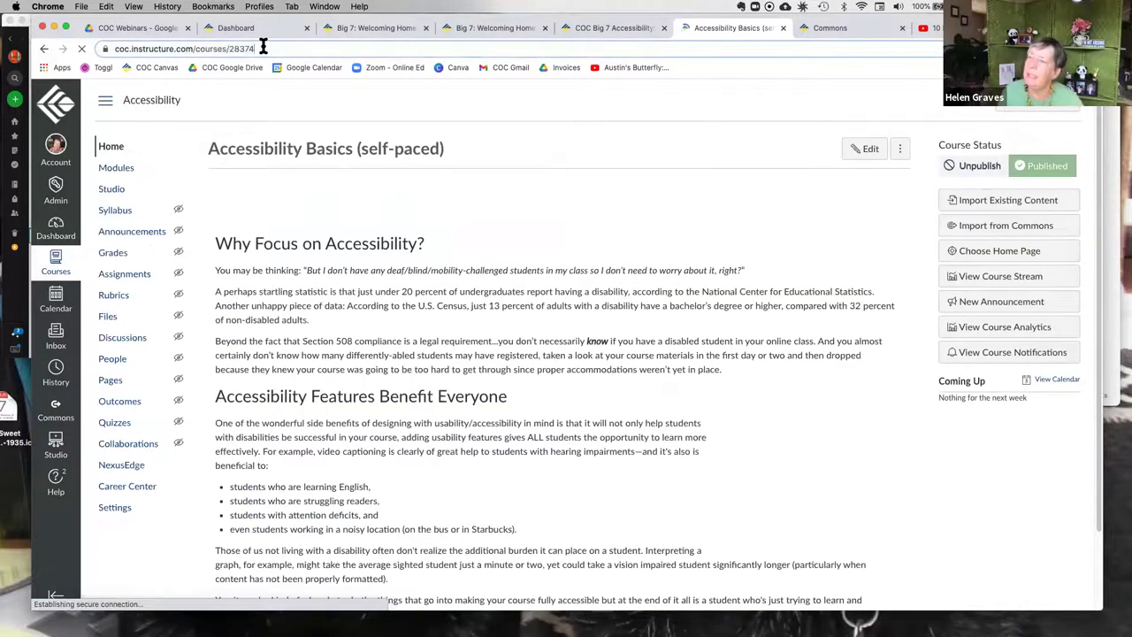
pyautogui.click(263, 48)
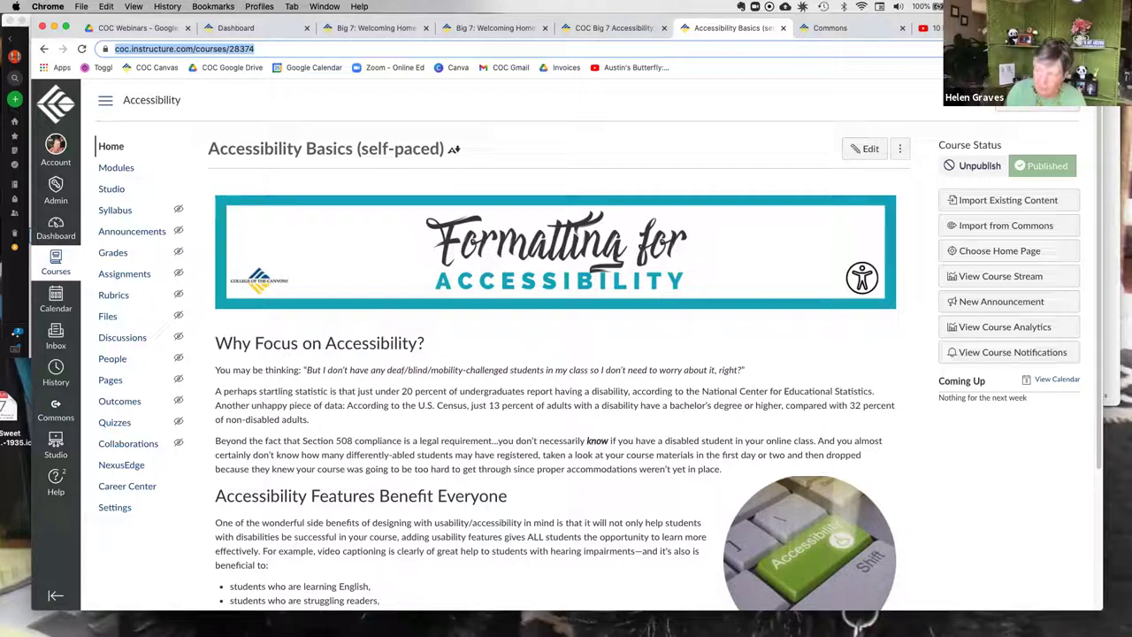
pyautogui.click(112, 170)
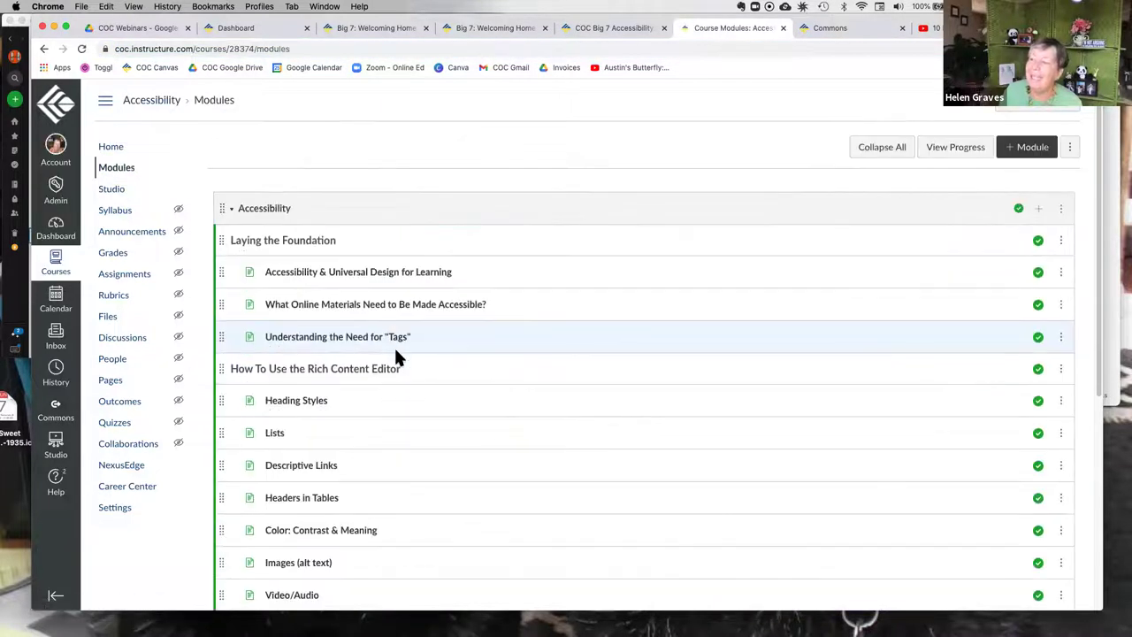
pyautogui.scroll(-3, 370, 337)
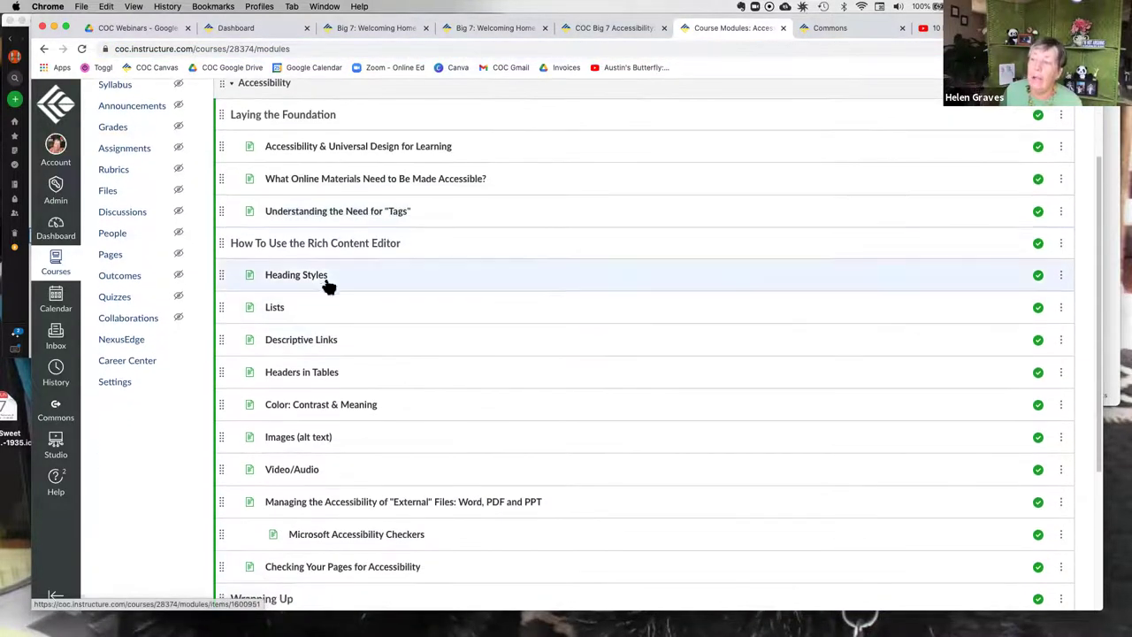
pyautogui.click(316, 278)
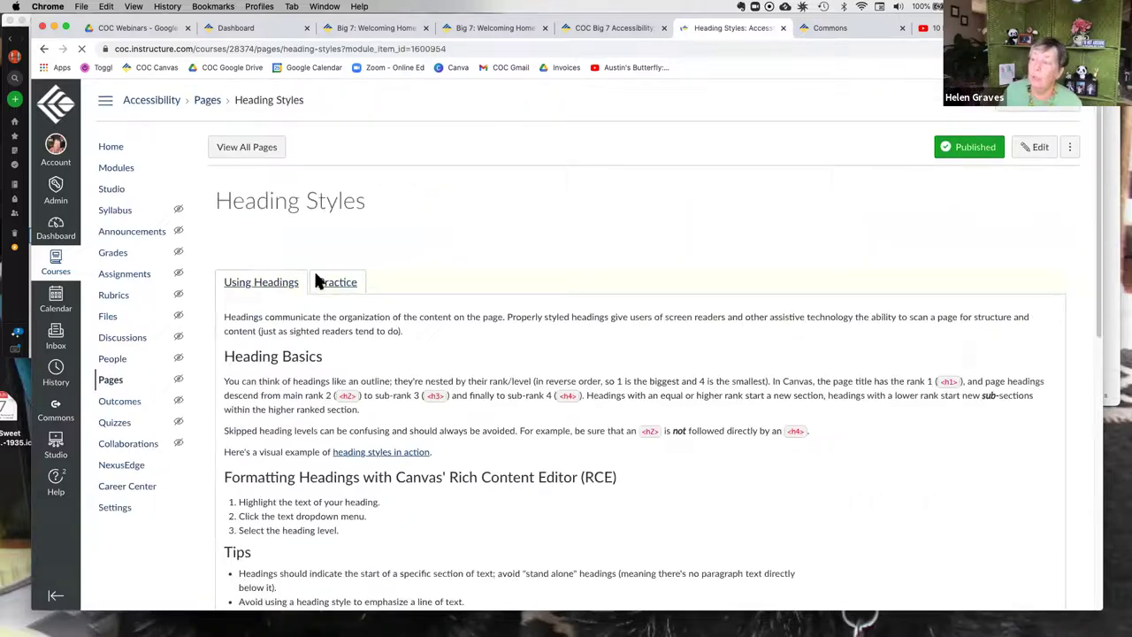
pyautogui.scroll(-2, 351, 350)
pyautogui.scroll(-2, 351, 347)
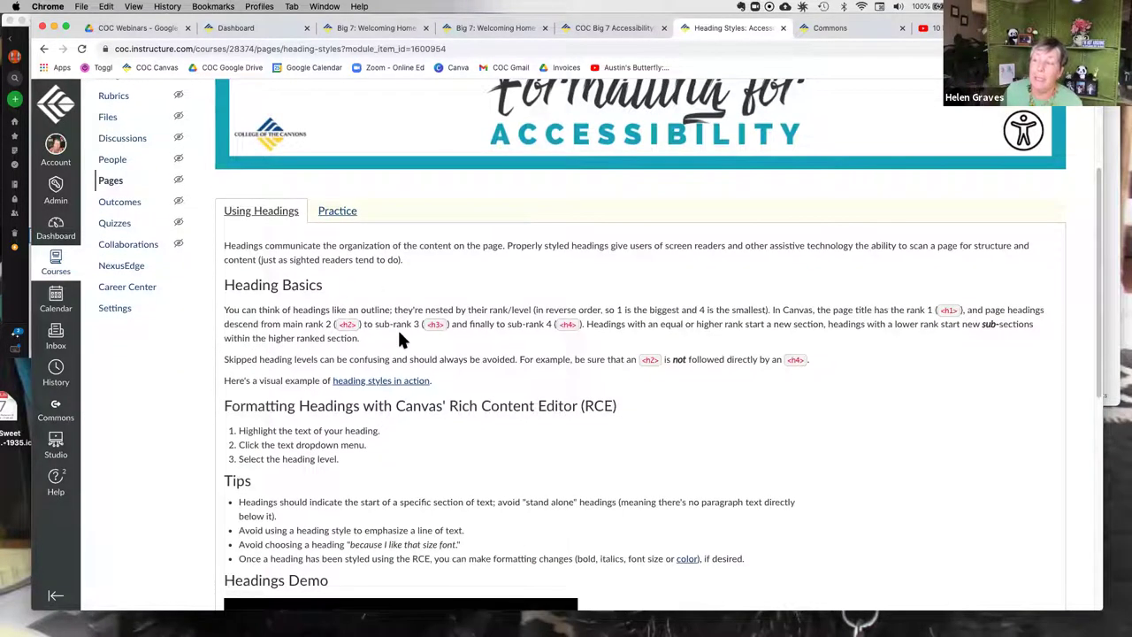
pyautogui.scroll(-3, 329, 253)
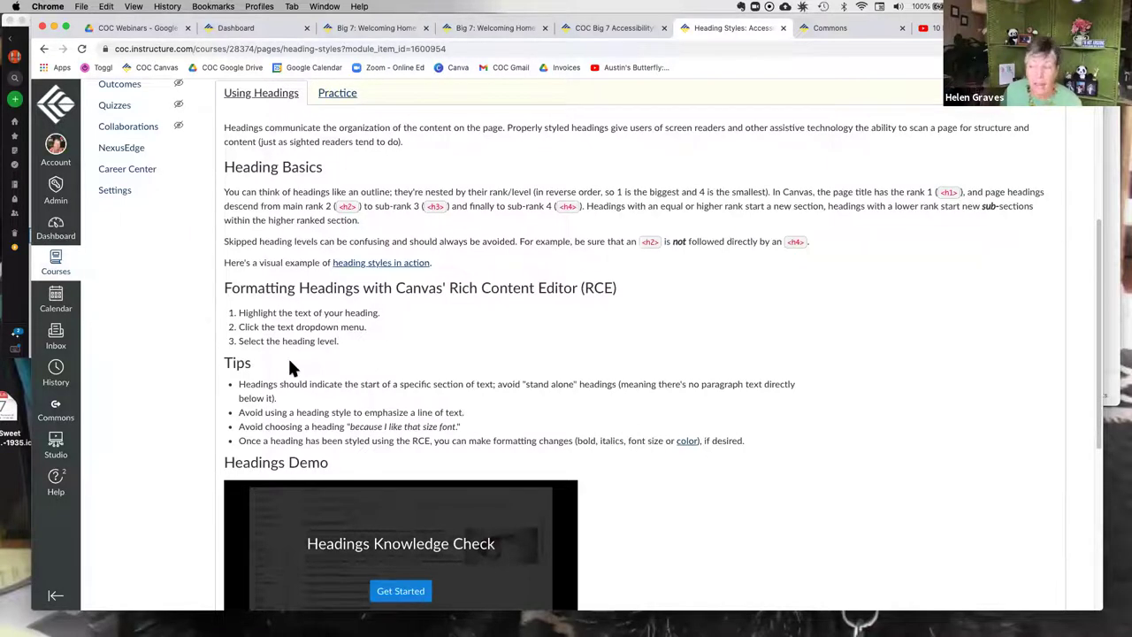
pyautogui.scroll(-5, 291, 366)
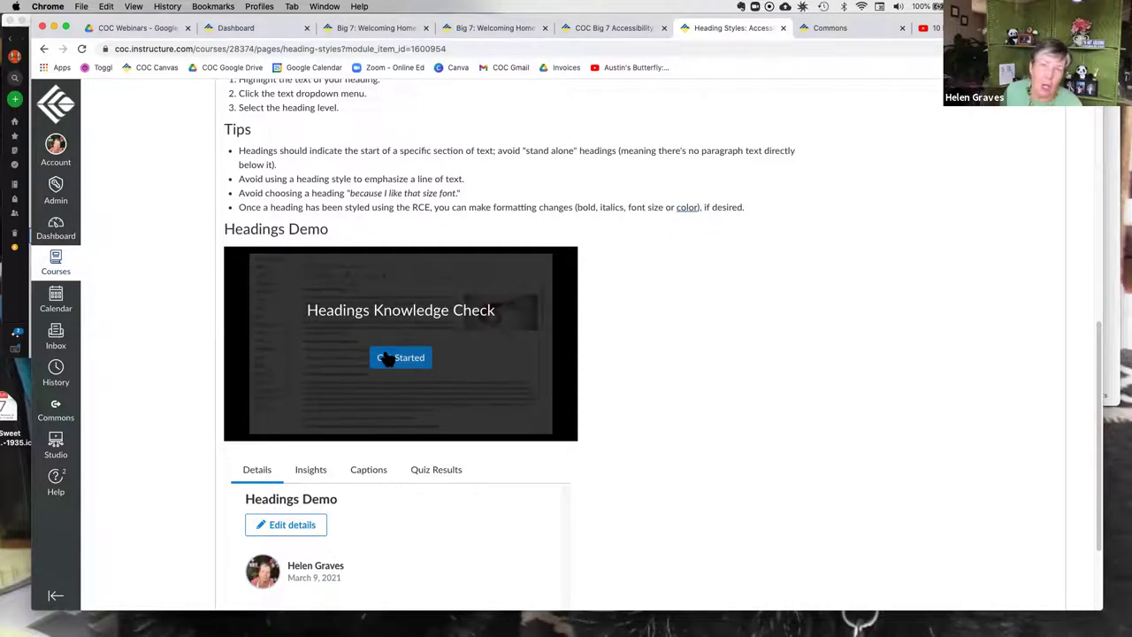
pyautogui.scroll(5, 583, 397)
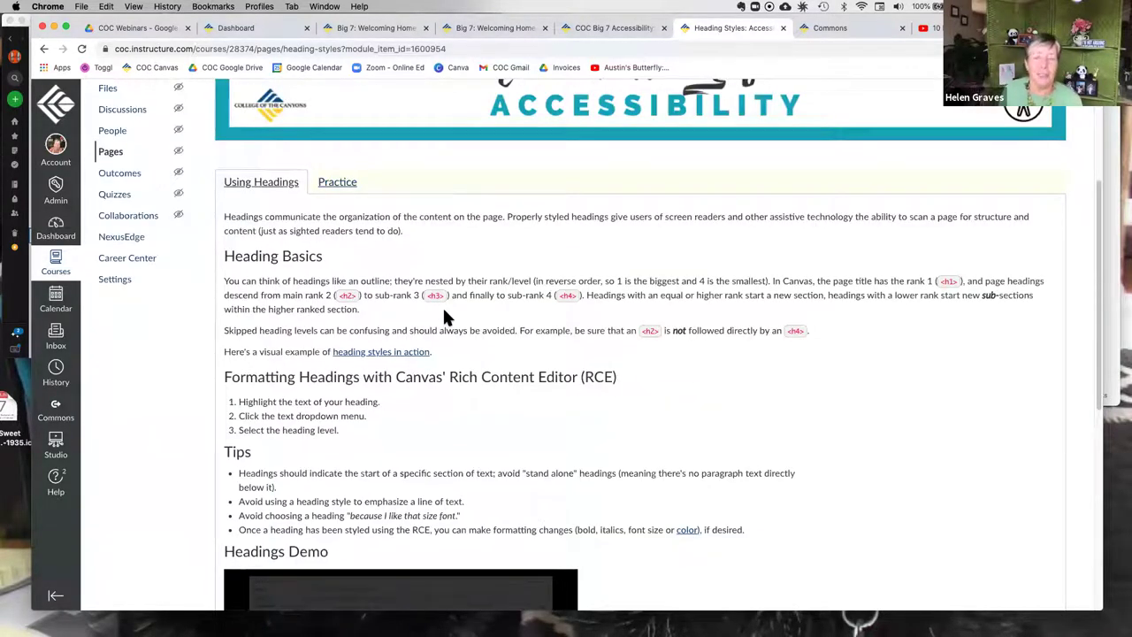
pyautogui.click(340, 185)
pyautogui.scroll(-1, 426, 410)
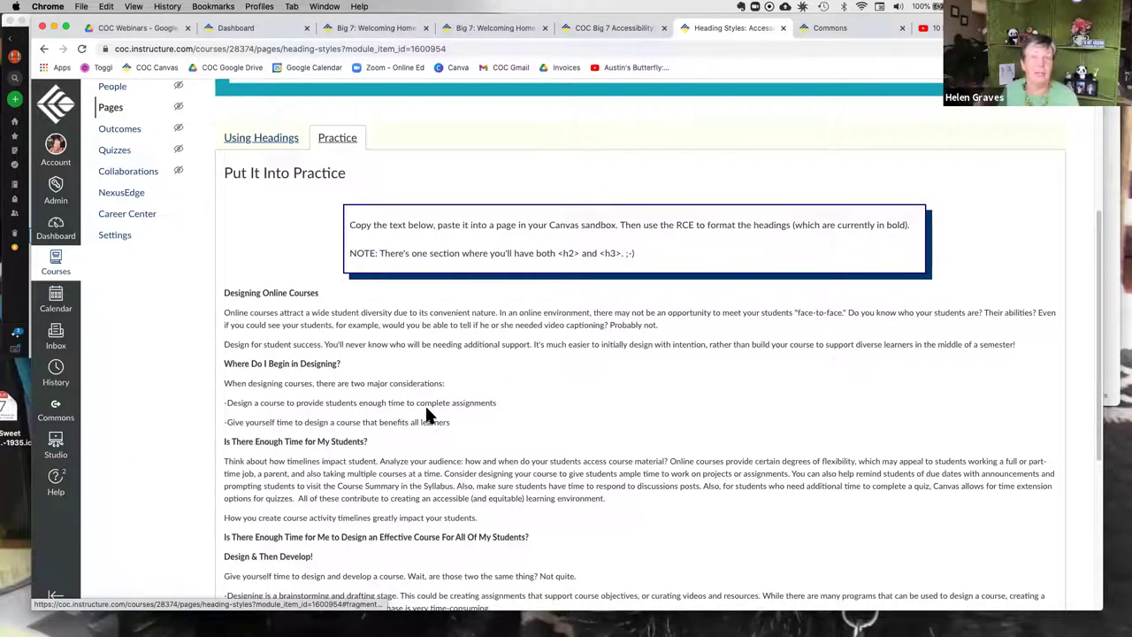
pyautogui.click(251, 138)
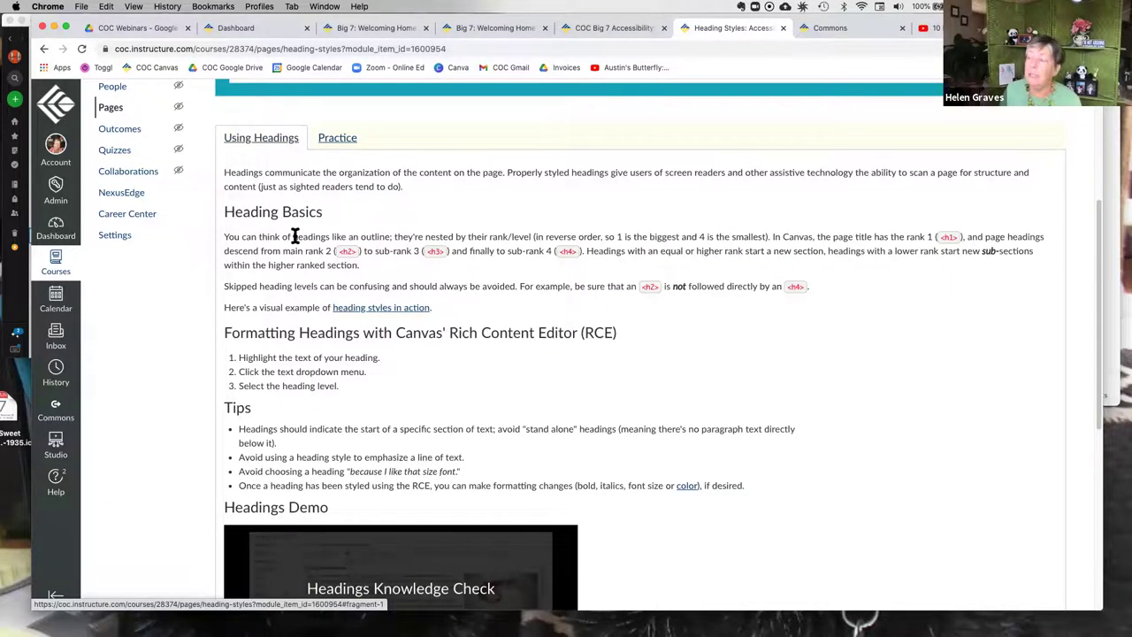
pyautogui.scroll(5, 296, 237)
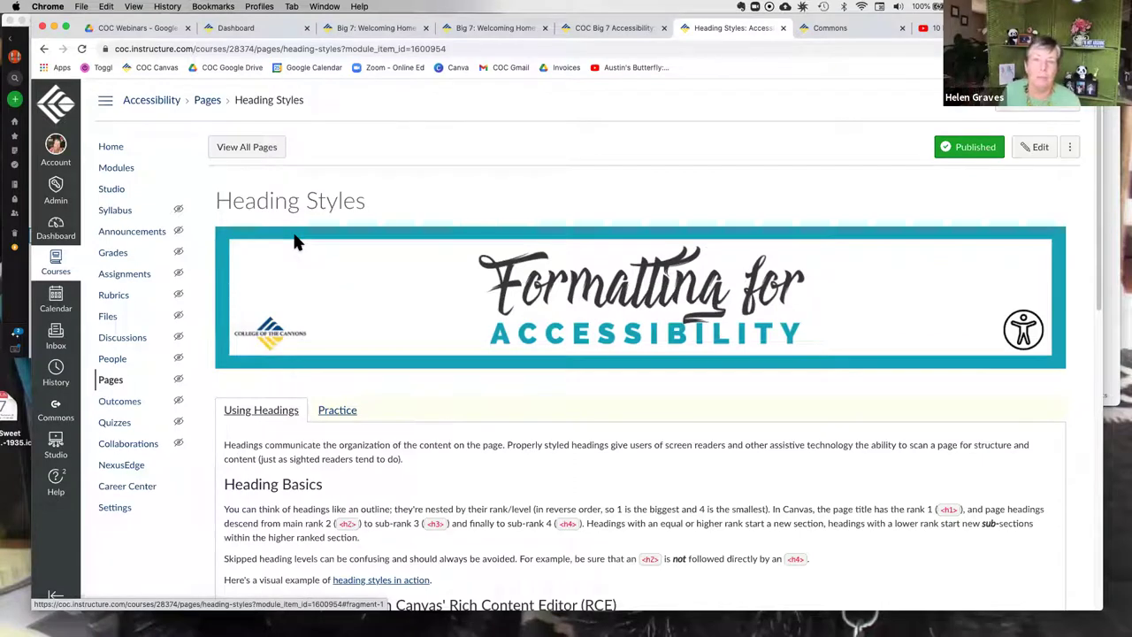
pyautogui.click(123, 170)
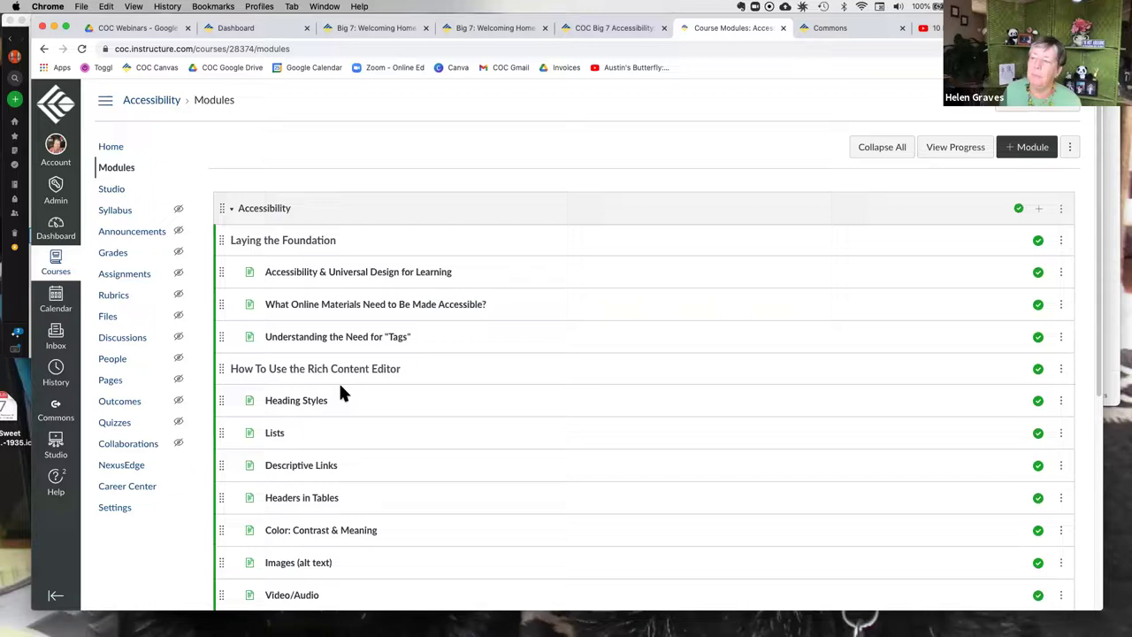
pyautogui.scroll(-3, 343, 394)
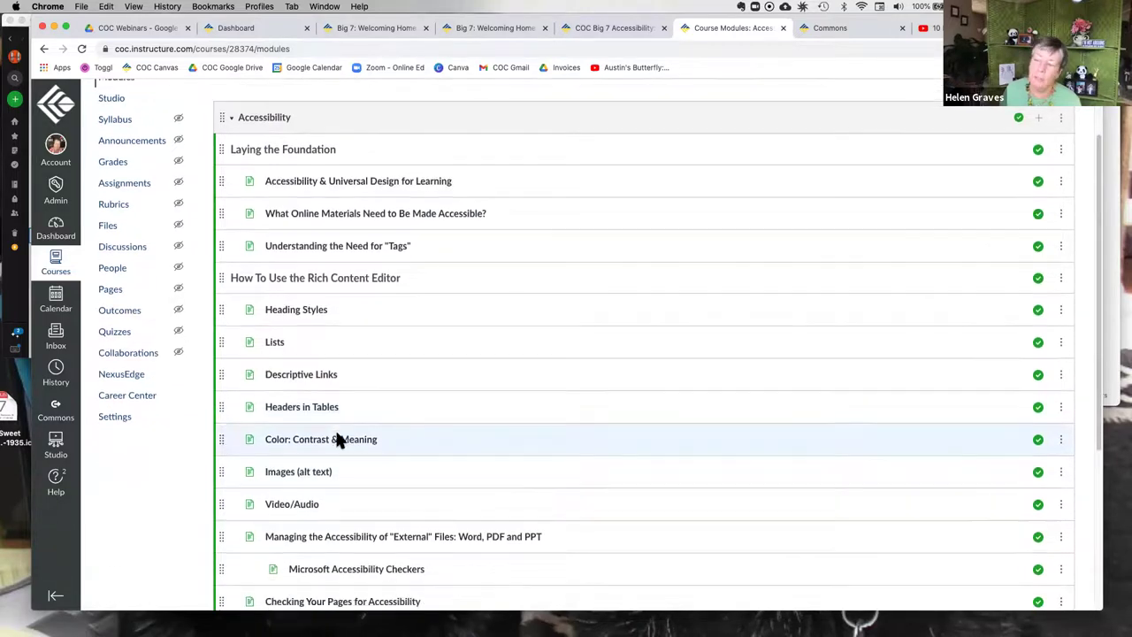
pyautogui.scroll(-2, 410, 399)
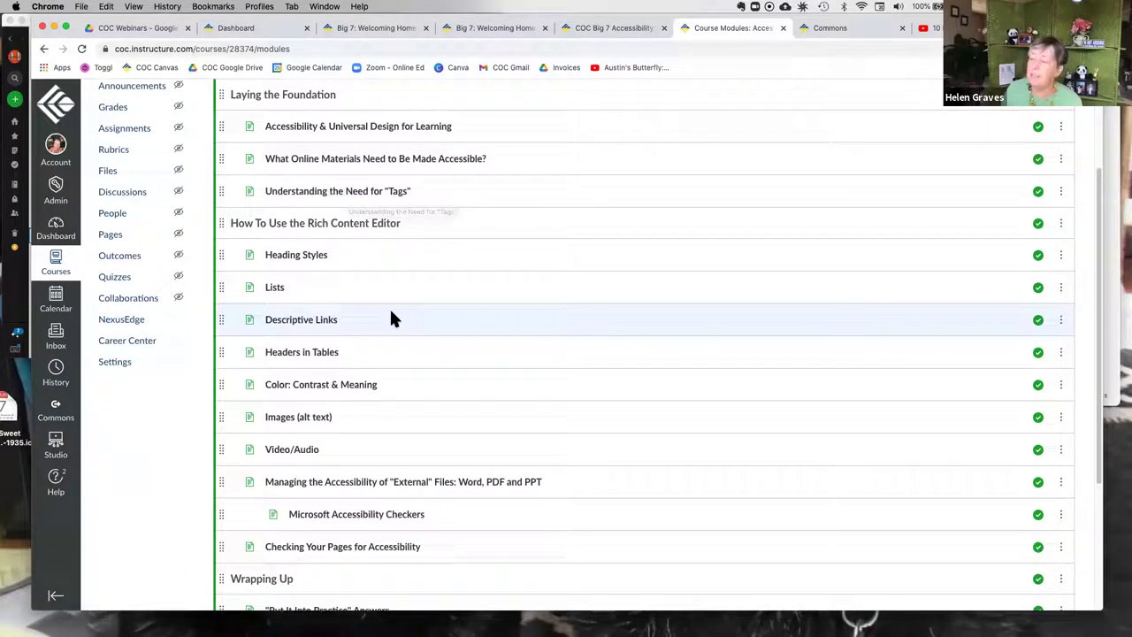
pyautogui.scroll(-5, 391, 312)
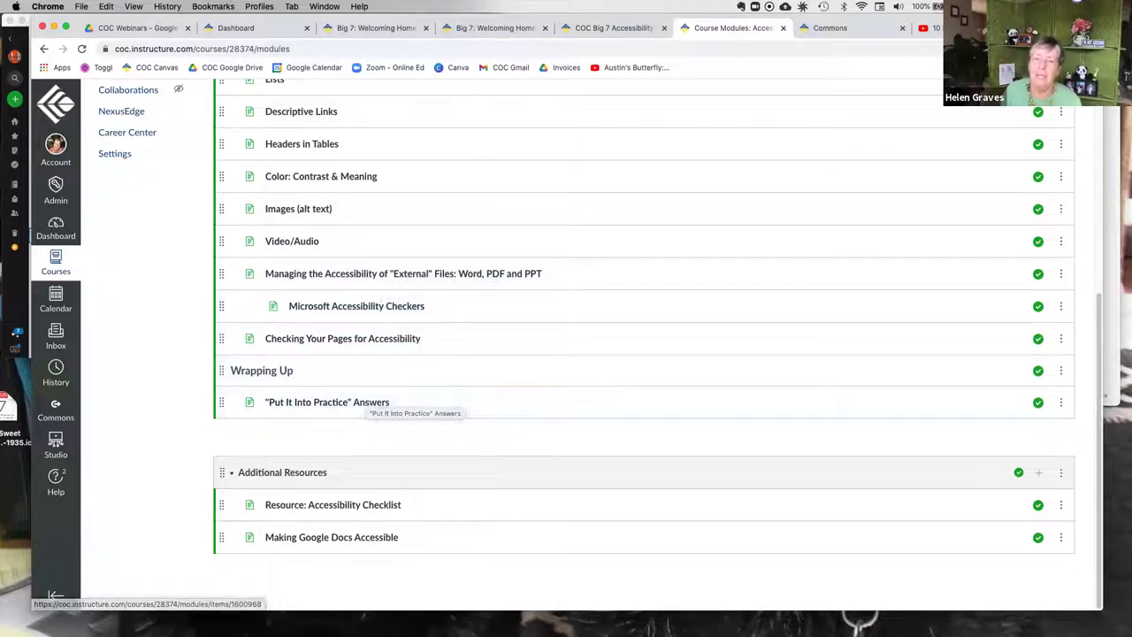
# - Move from the COC Big 7 Accessibility editor to the Commons results for 'COC Big 7'
pyautogui.click(600, 26)
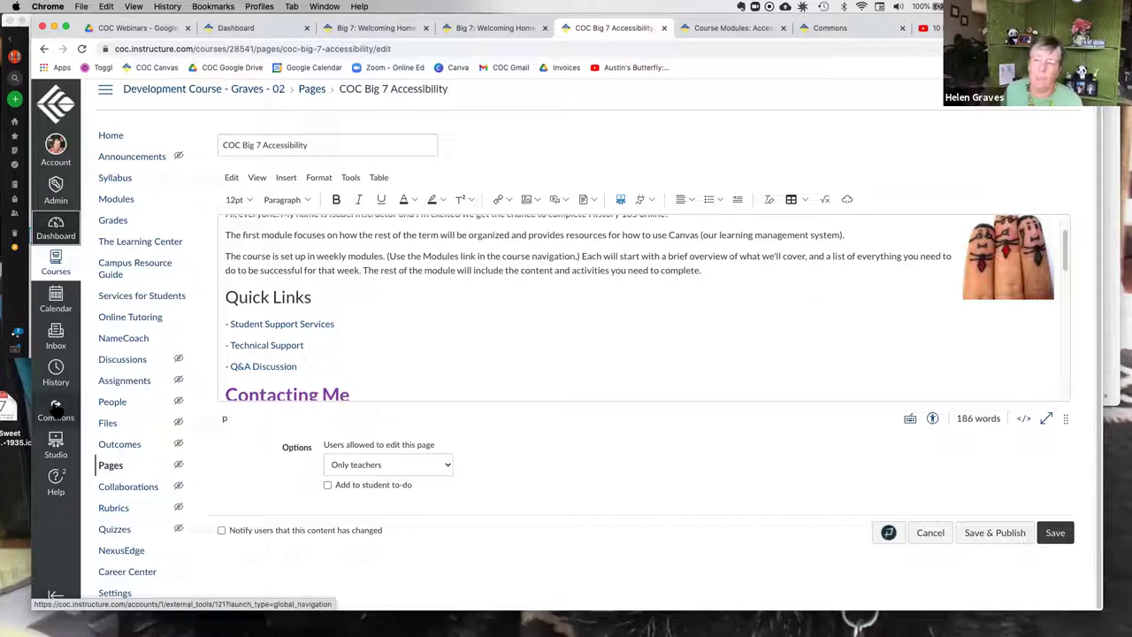
pyautogui.click(823, 33)
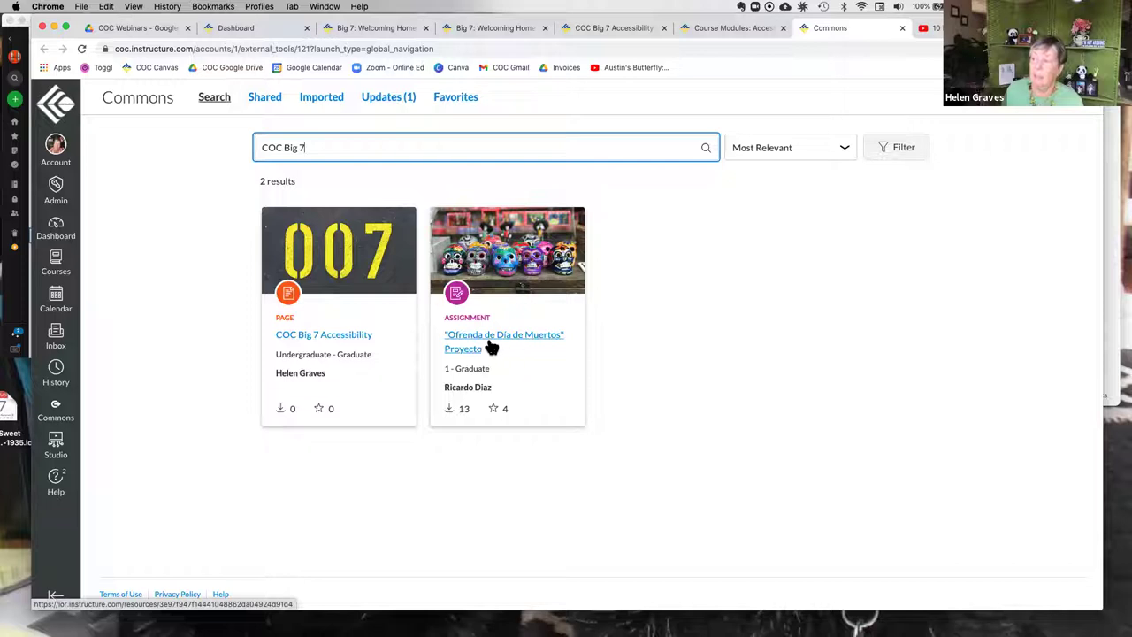
# - Review the shared COC Big 7 Accessibility resource and its Import/Download course list, then return to the editor
pyautogui.click(315, 336)
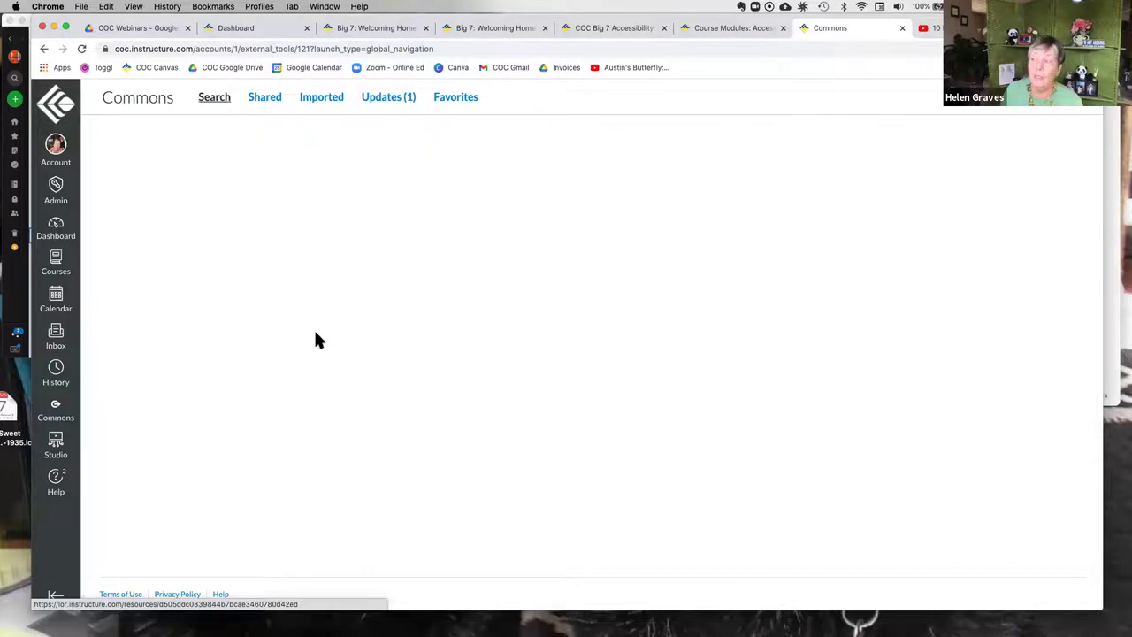
pyautogui.click(1001, 325)
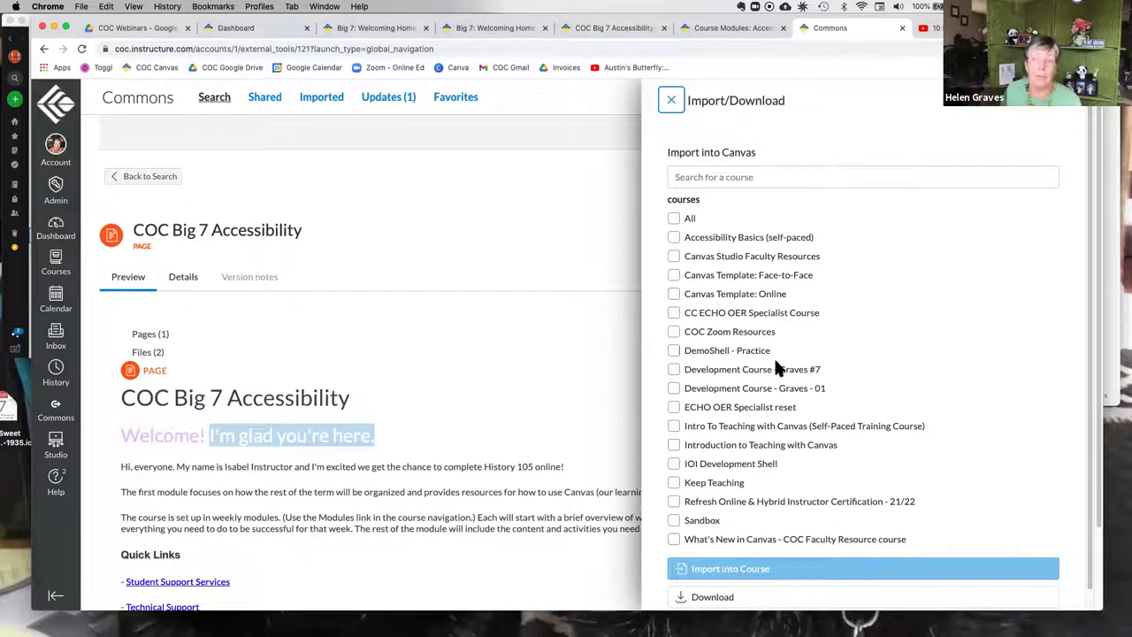
pyautogui.scroll(-1, 774, 354)
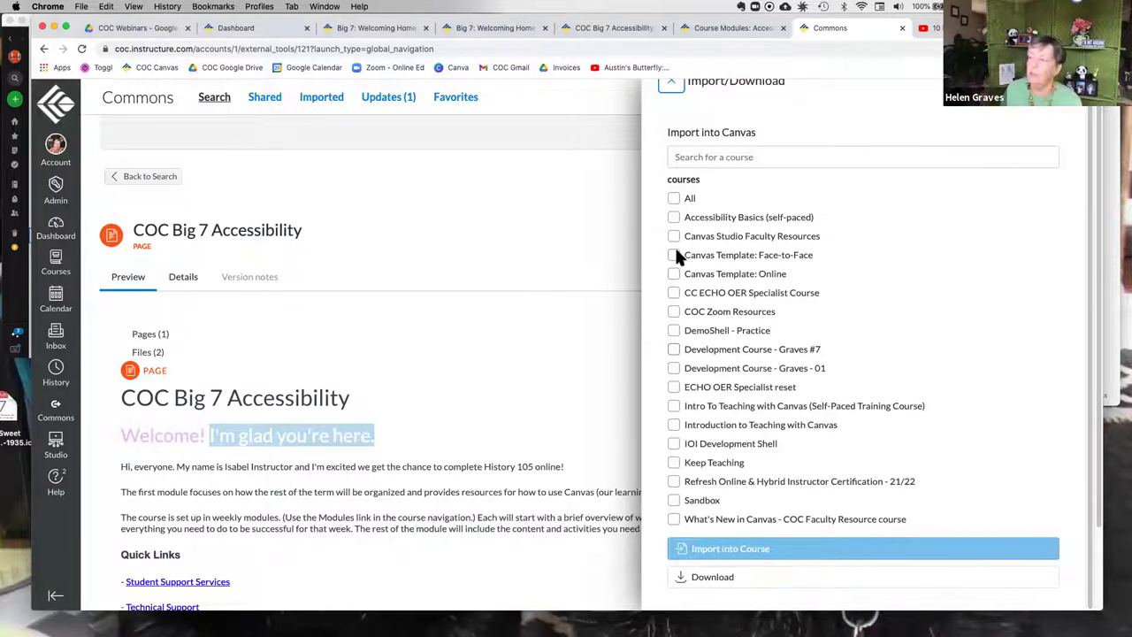
pyautogui.scroll(-3, 717, 384)
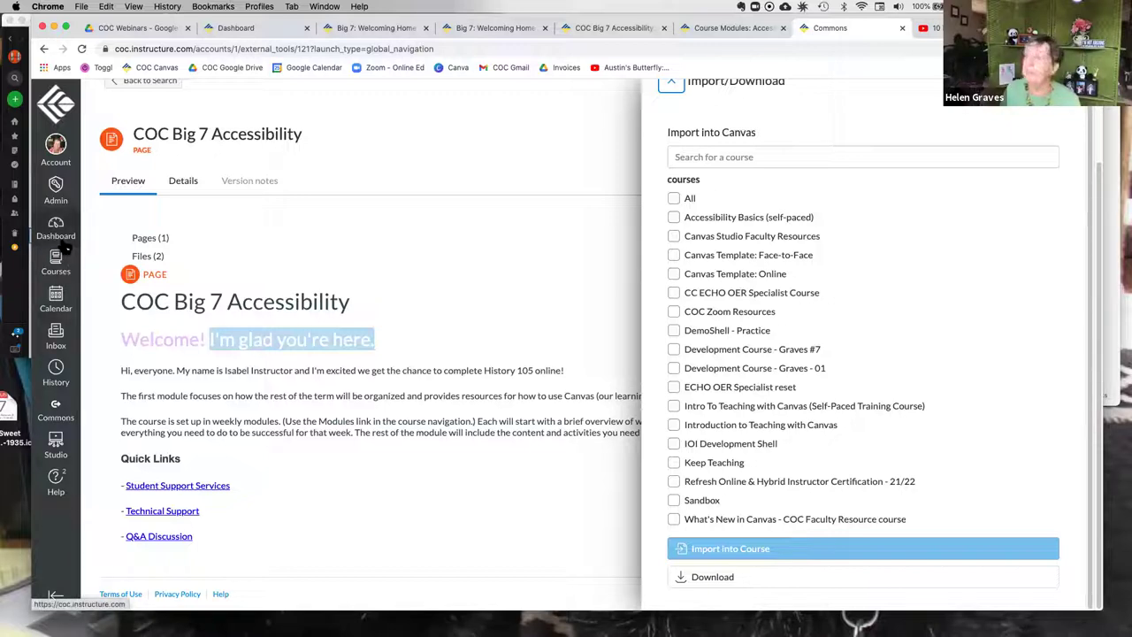
pyautogui.click(614, 25)
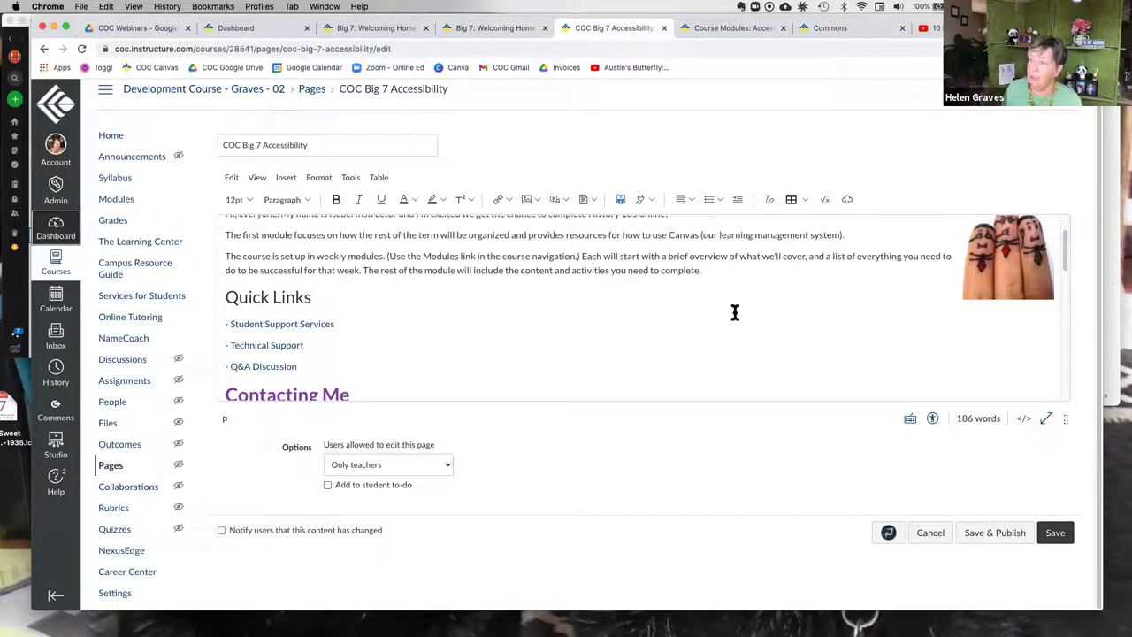
# - Enlarge the editing area to view more of the 186-word COC Big 7 Accessibility page
pyautogui.scroll(2, 437, 283)
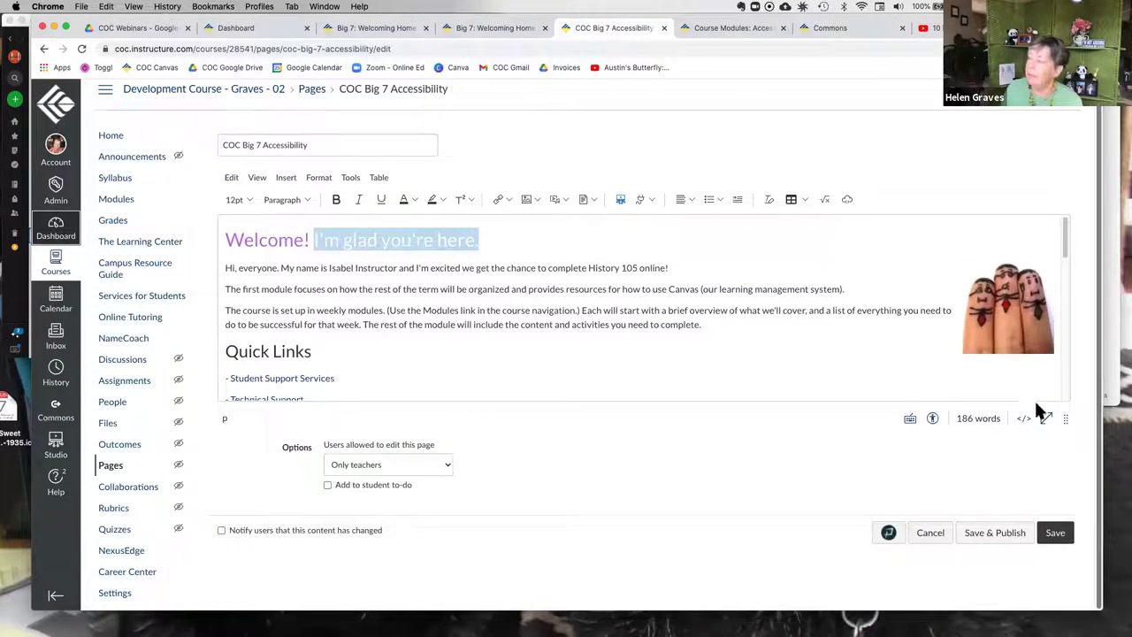
pyautogui.moveTo(1067, 418); pyautogui.dragTo(1065, 528)
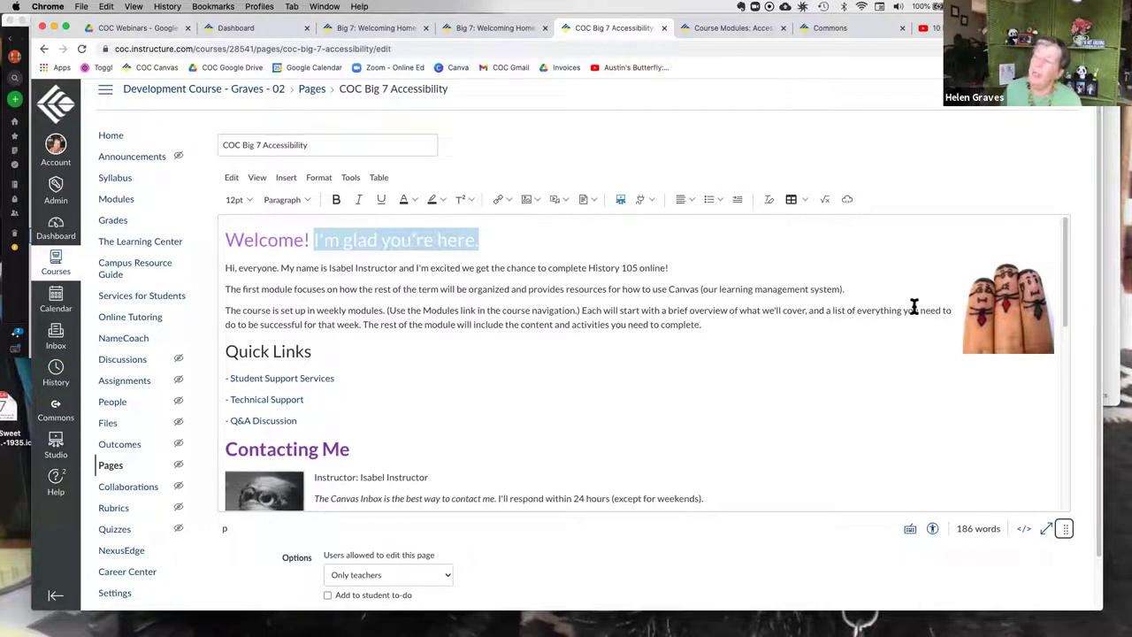
pyautogui.scroll(-3, 820, 547)
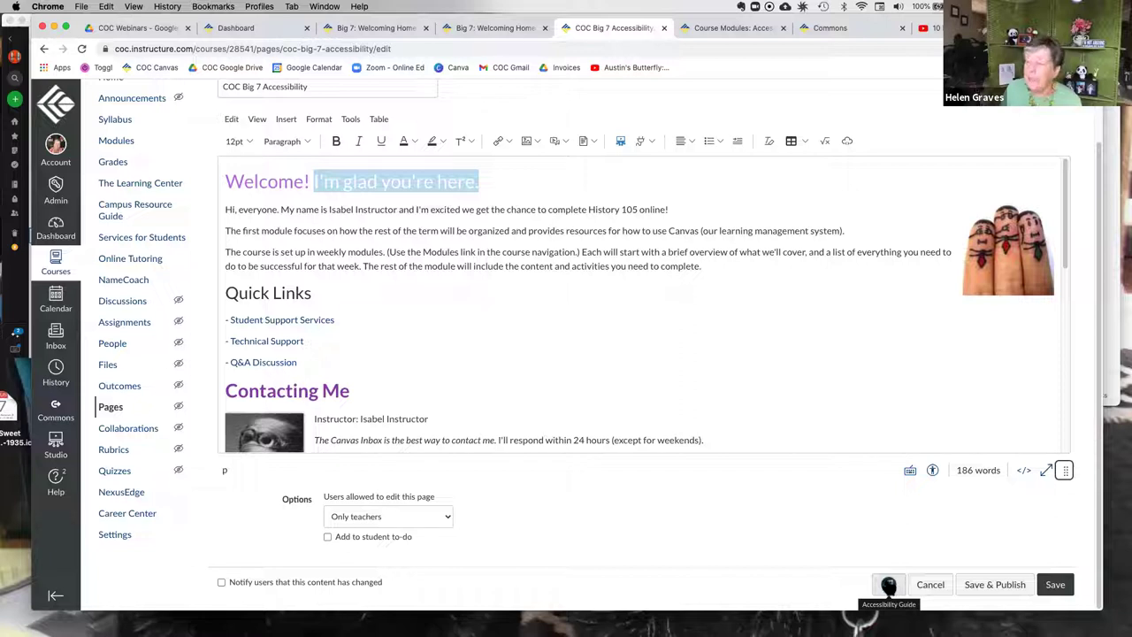
# - Run the Pope Tech check (1 error, 2 alerts) and show the Text and Contrast contrast error
pyautogui.click(889, 585)
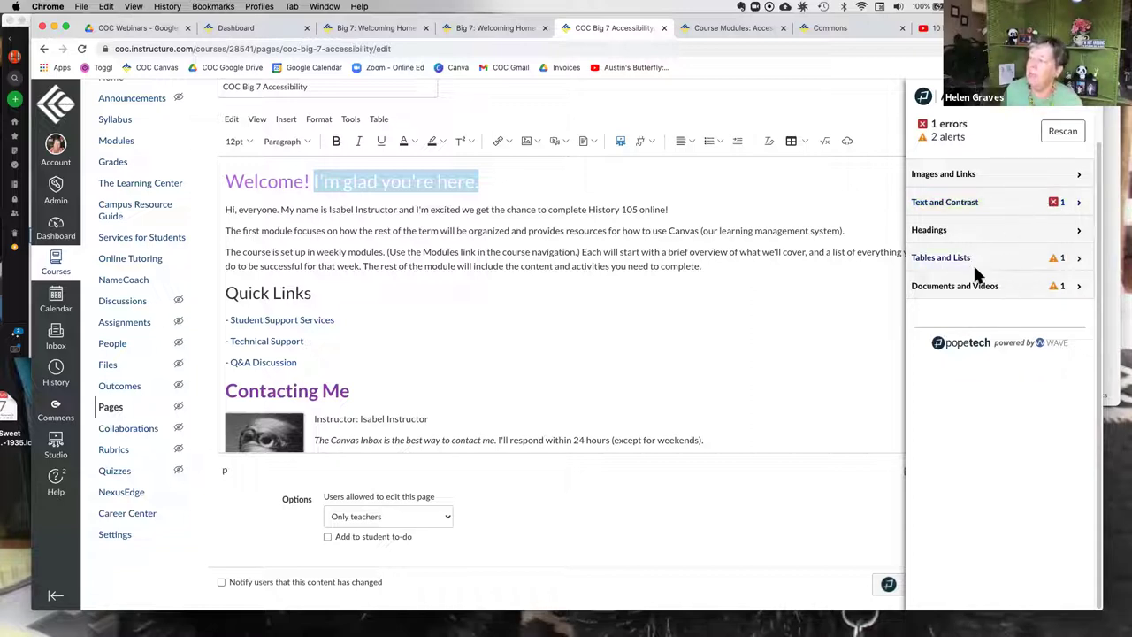
pyautogui.click(955, 203)
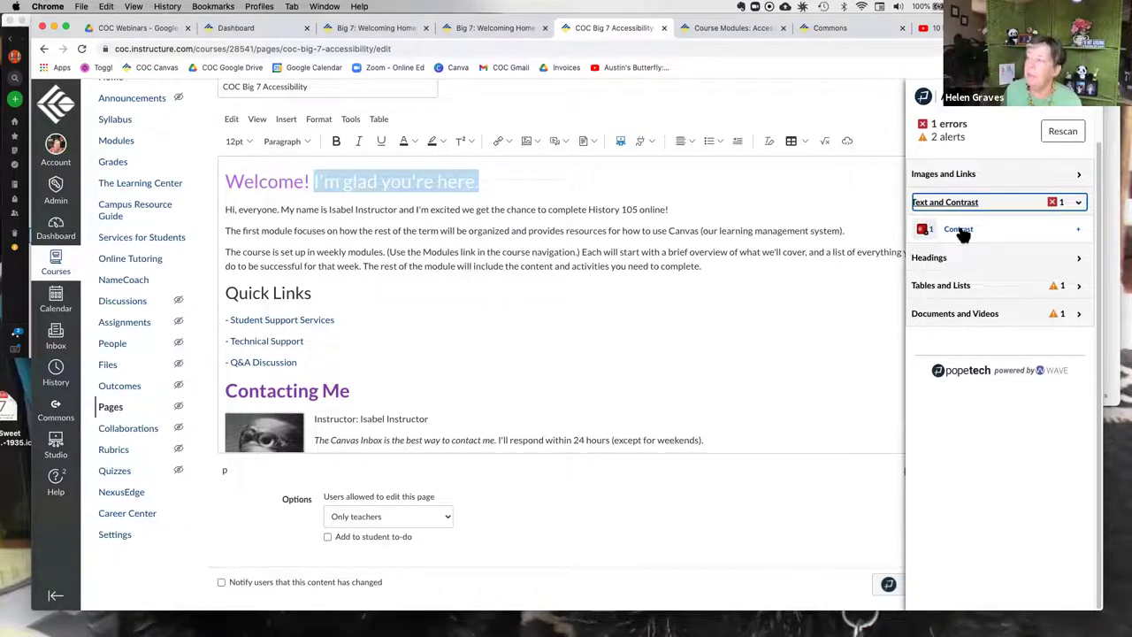
pyautogui.click(960, 231)
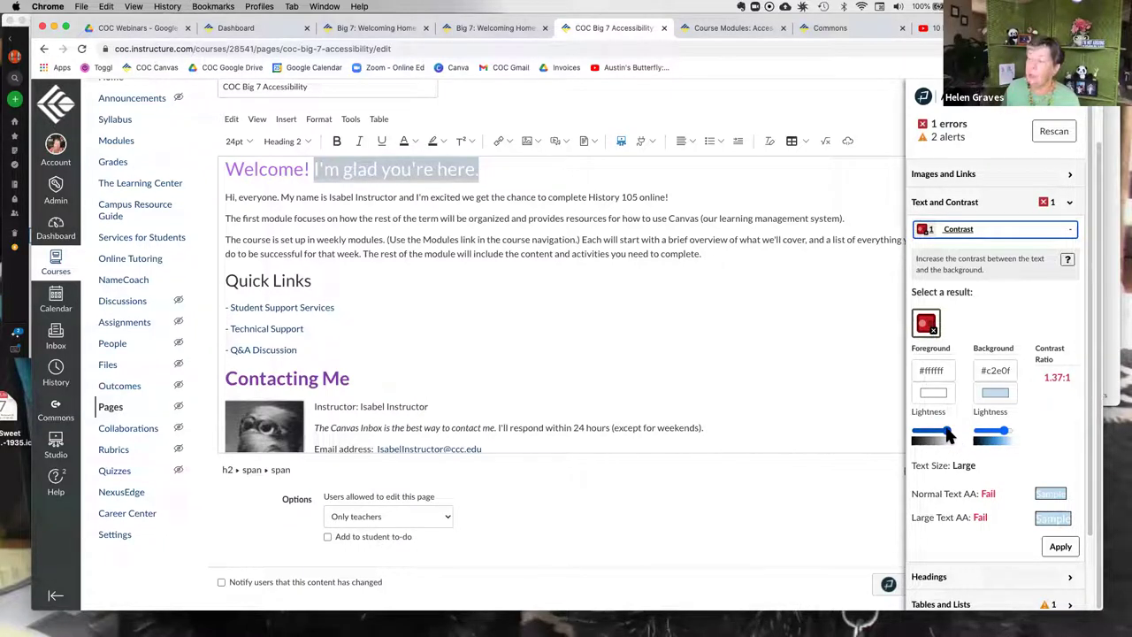
# - Adjust the heading colour lightness until both AA checks pass at 6.47:1, then apply it
pyautogui.moveTo(947, 431); pyautogui.dragTo(915, 435)
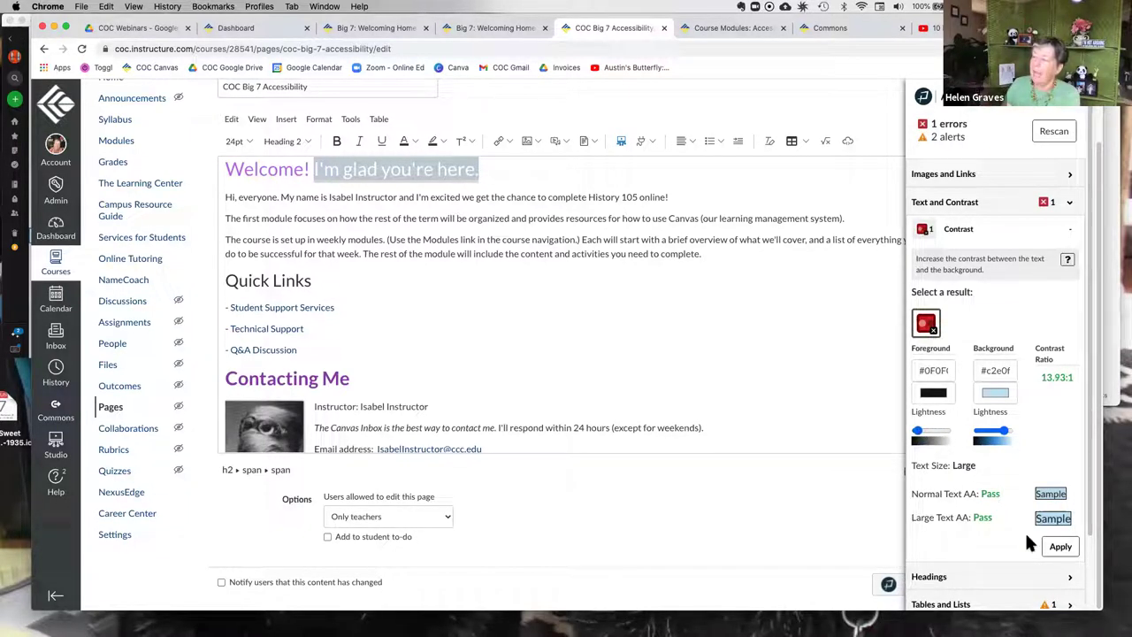
pyautogui.moveTo(920, 435); pyautogui.dragTo(955, 428)
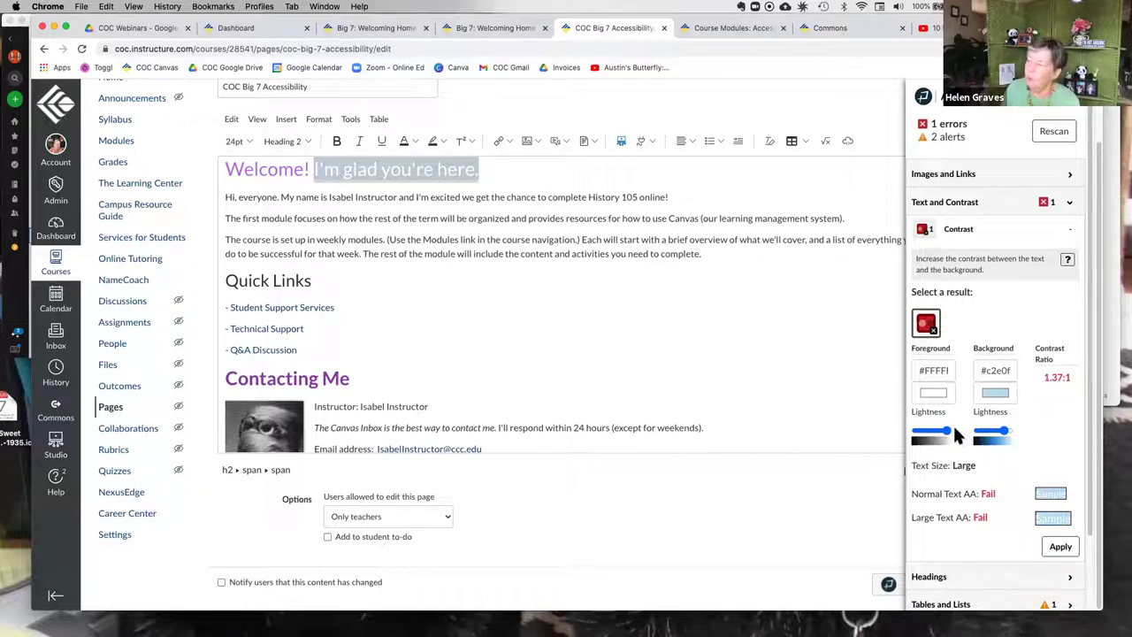
pyautogui.moveTo(951, 433); pyautogui.dragTo(988, 438)
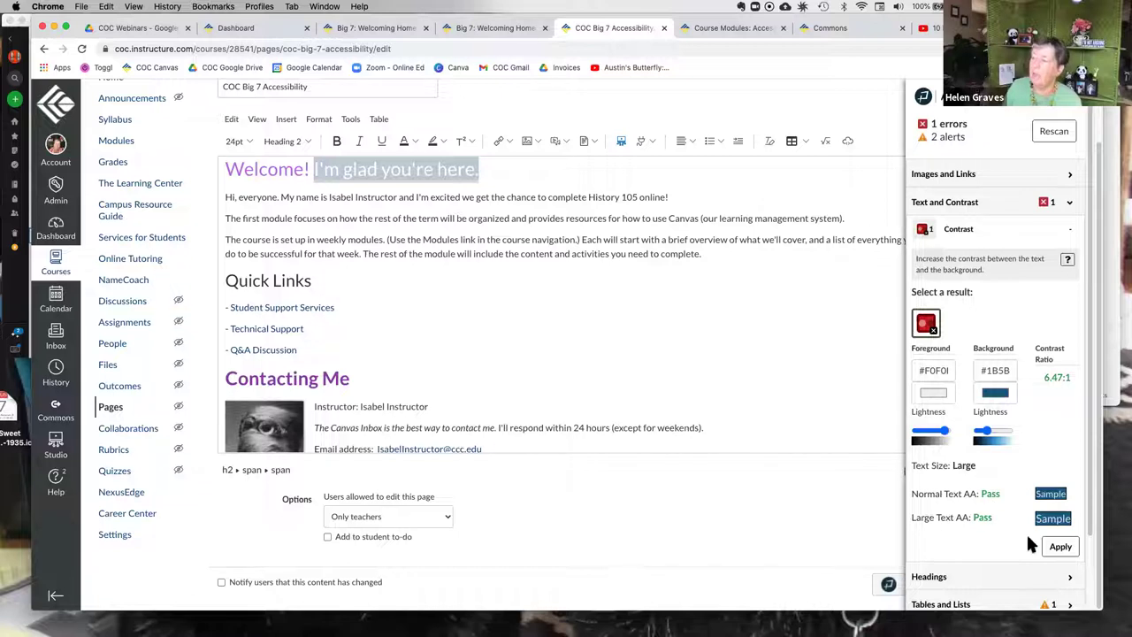
pyautogui.click(1061, 548)
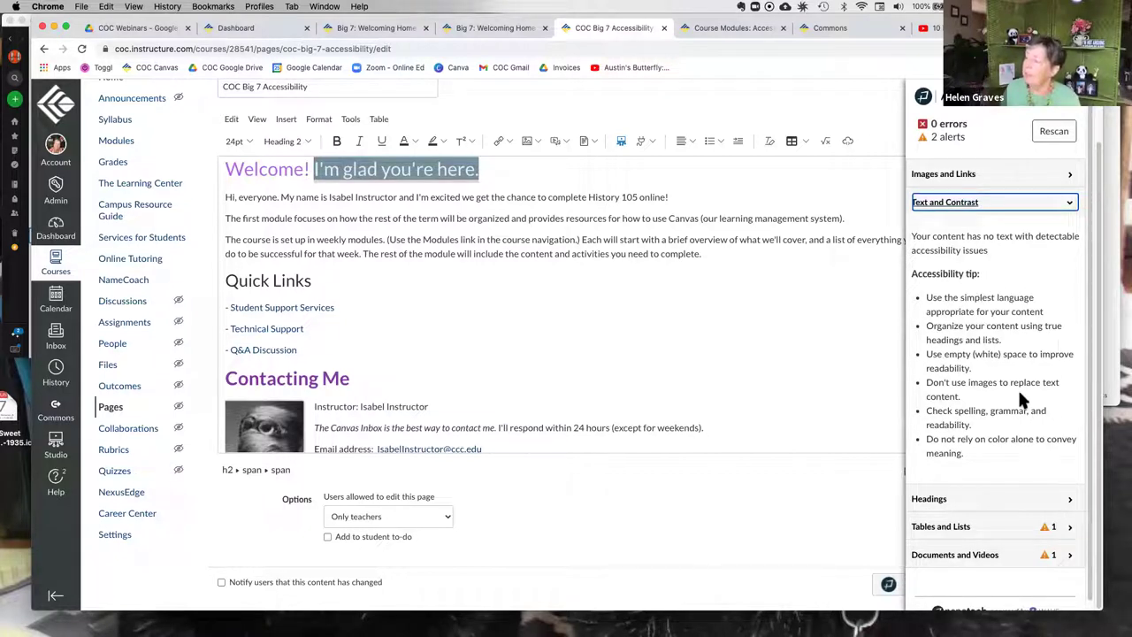
# - Collapse Text and Contrast and show the Tables and Lists 'Possible list' alert for Quick Links
pyautogui.scroll(-1, 1018, 396)
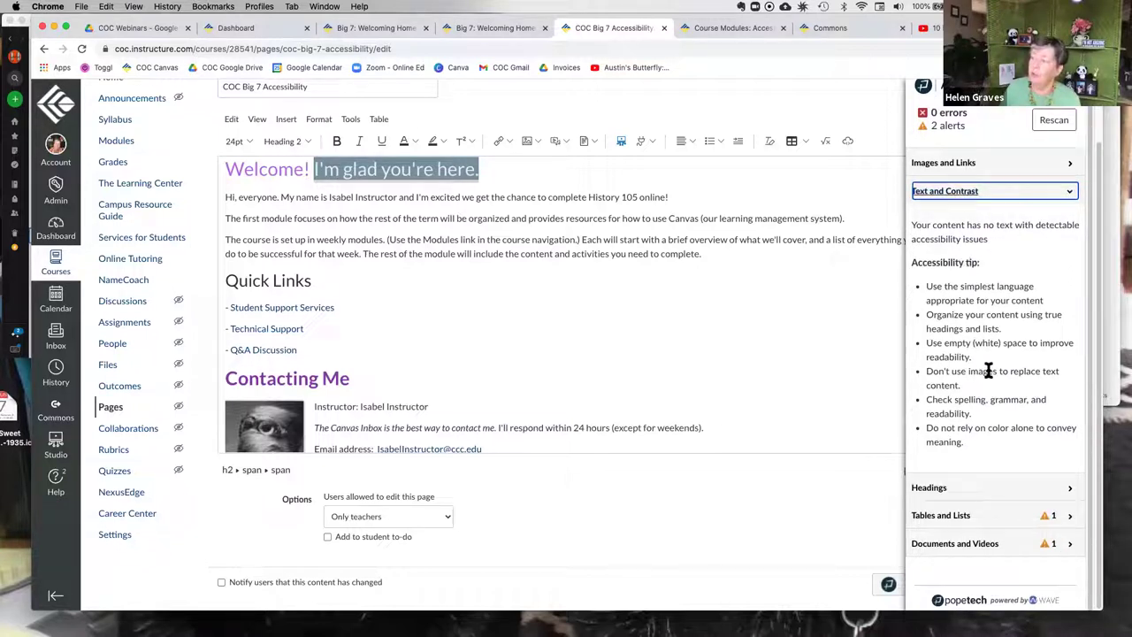
pyautogui.click(1071, 194)
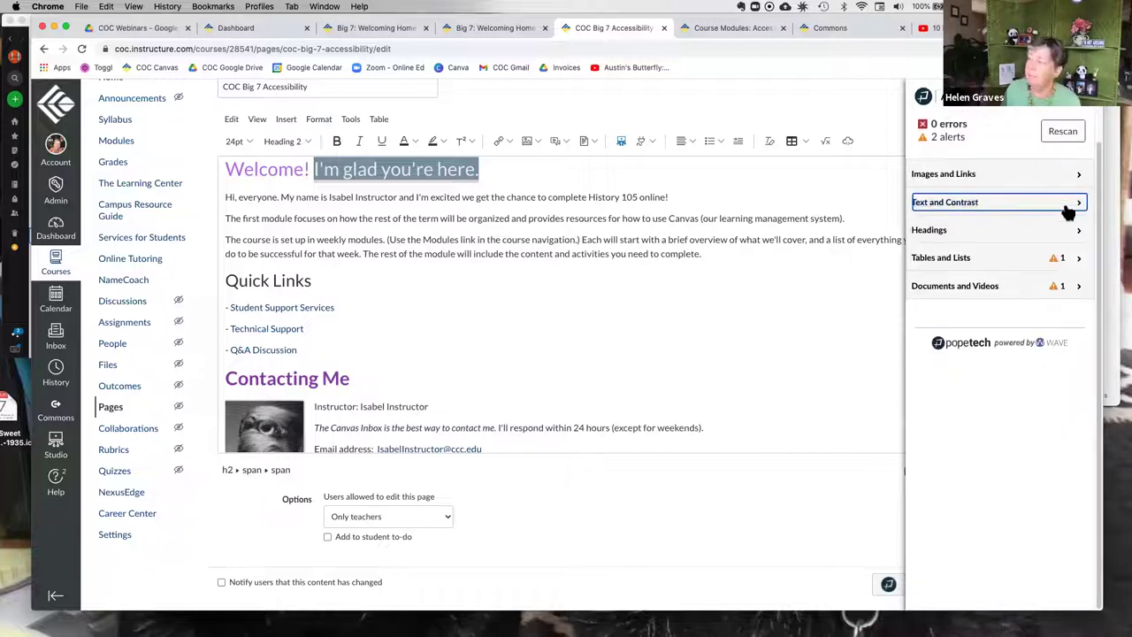
pyautogui.click(942, 261)
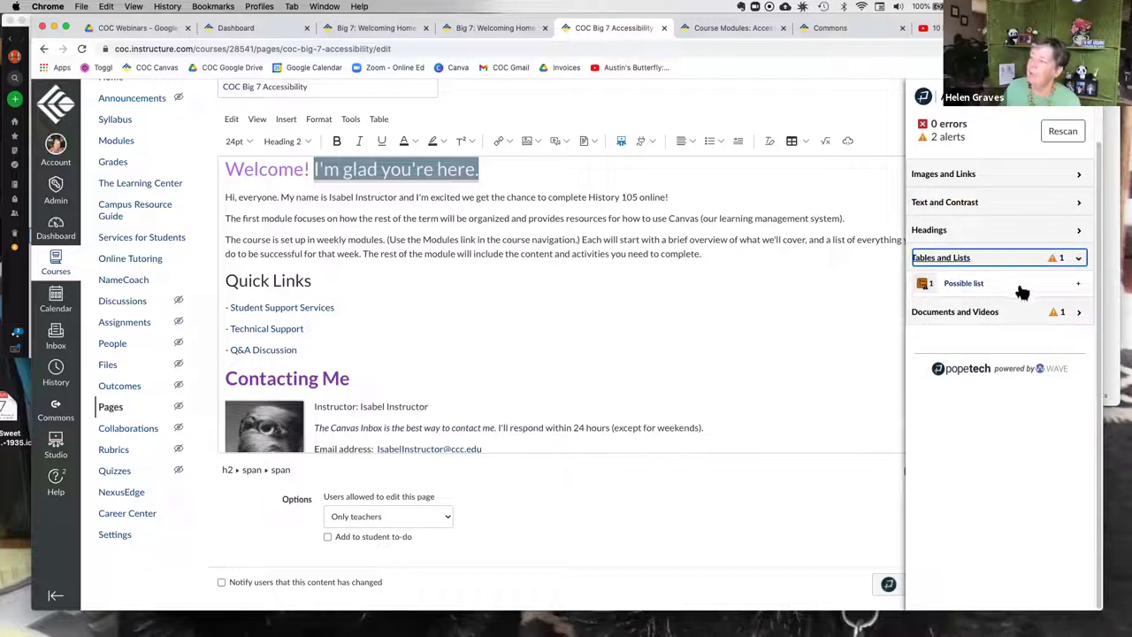
pyautogui.click(1079, 285)
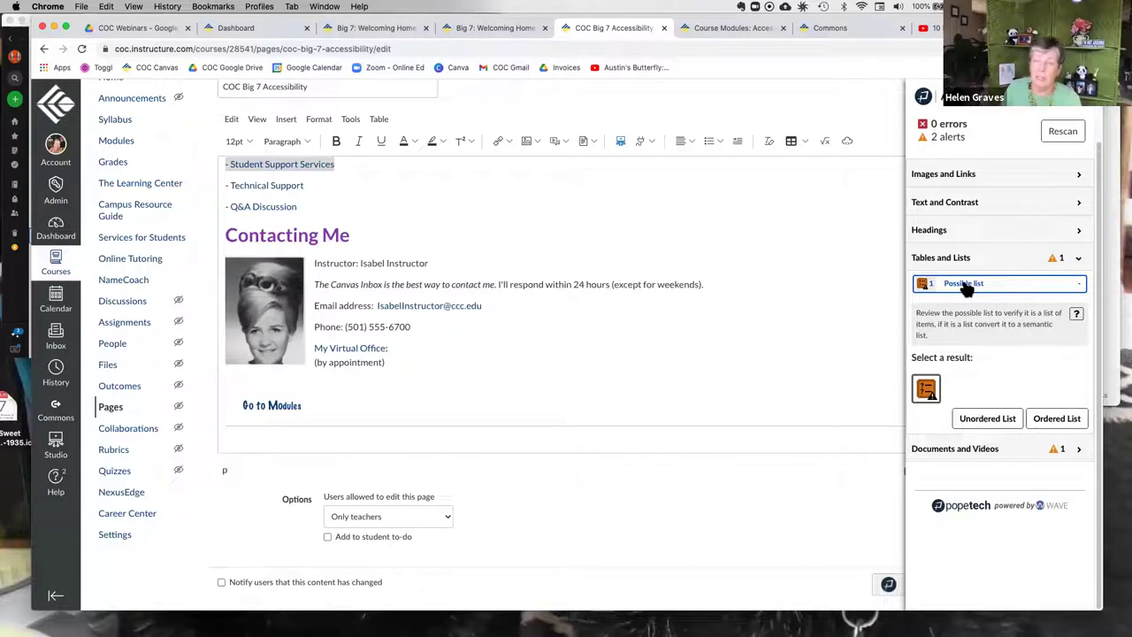
pyautogui.click(1076, 316)
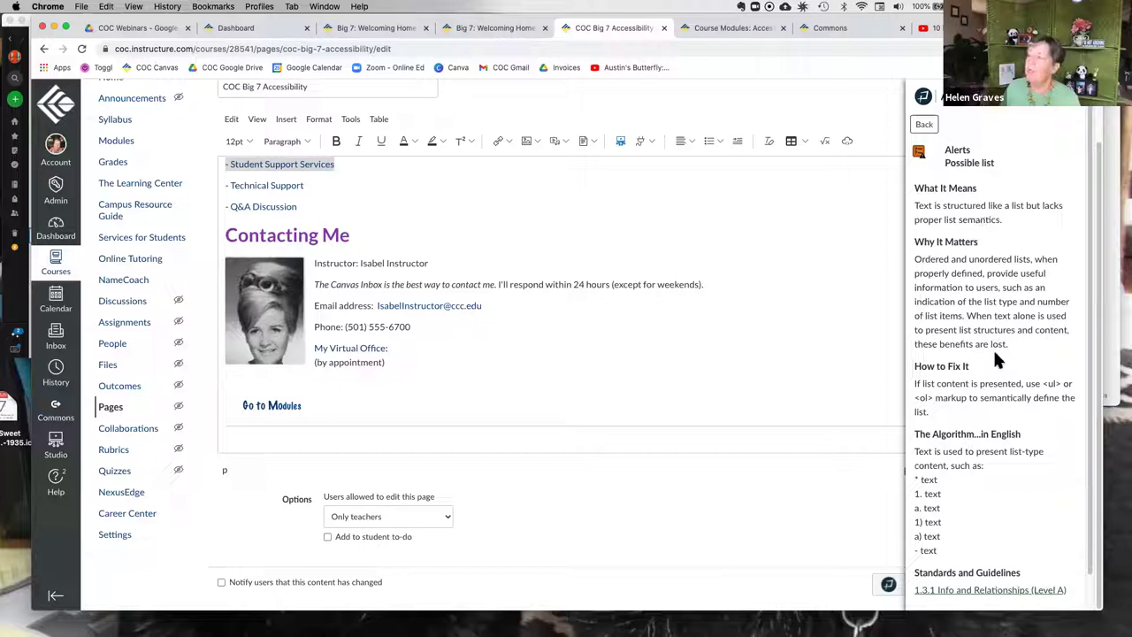
pyautogui.scroll(-2, 993, 370)
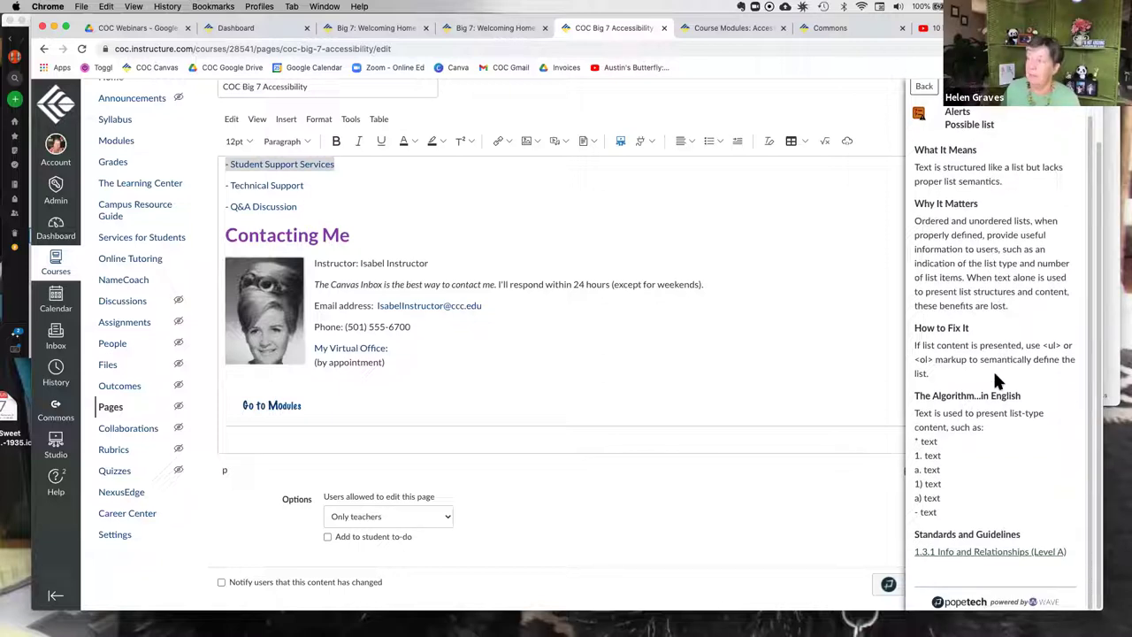
pyautogui.scroll(2, 926, 380)
pyautogui.click(925, 125)
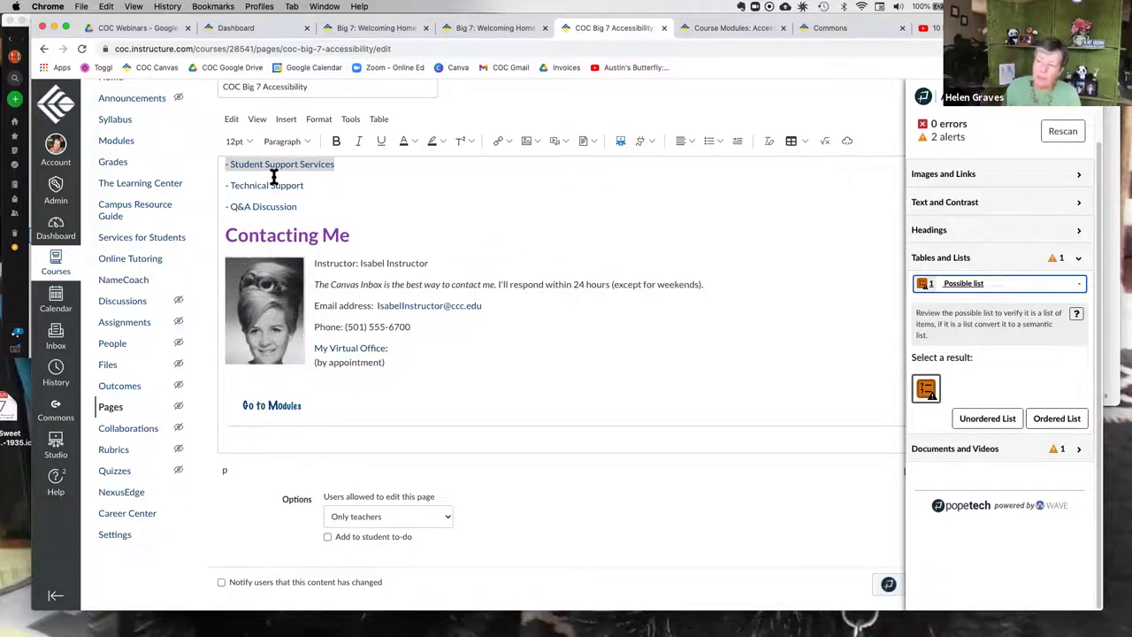
# - Convert the Quick Links to an unordered list and expand the Documents and Videos YouTube alert
pyautogui.click(990, 419)
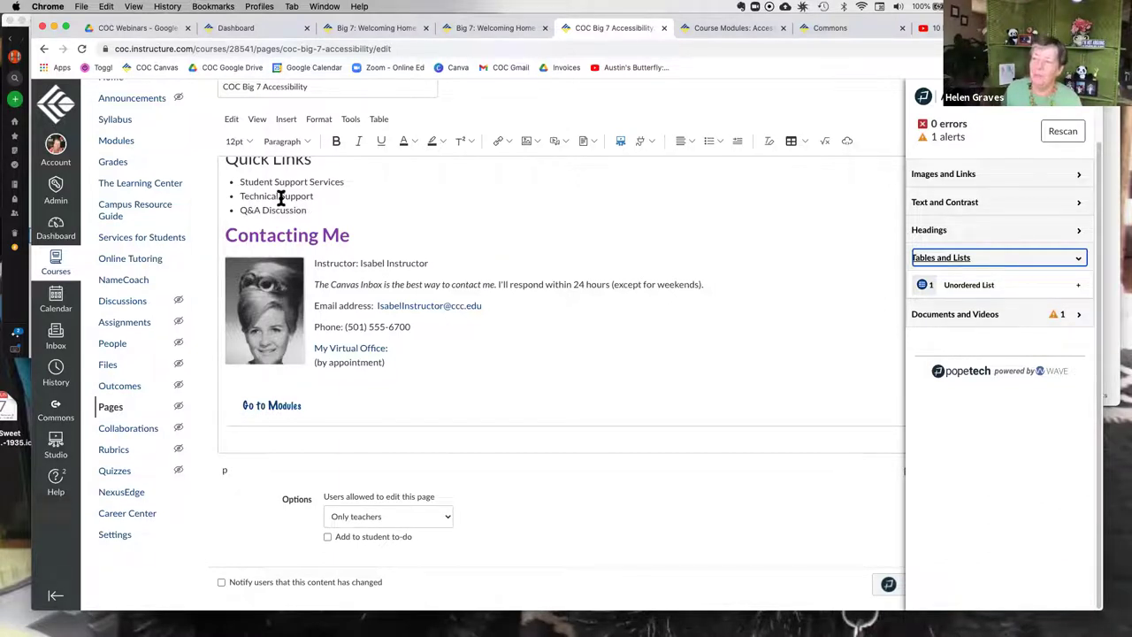
pyautogui.click(950, 315)
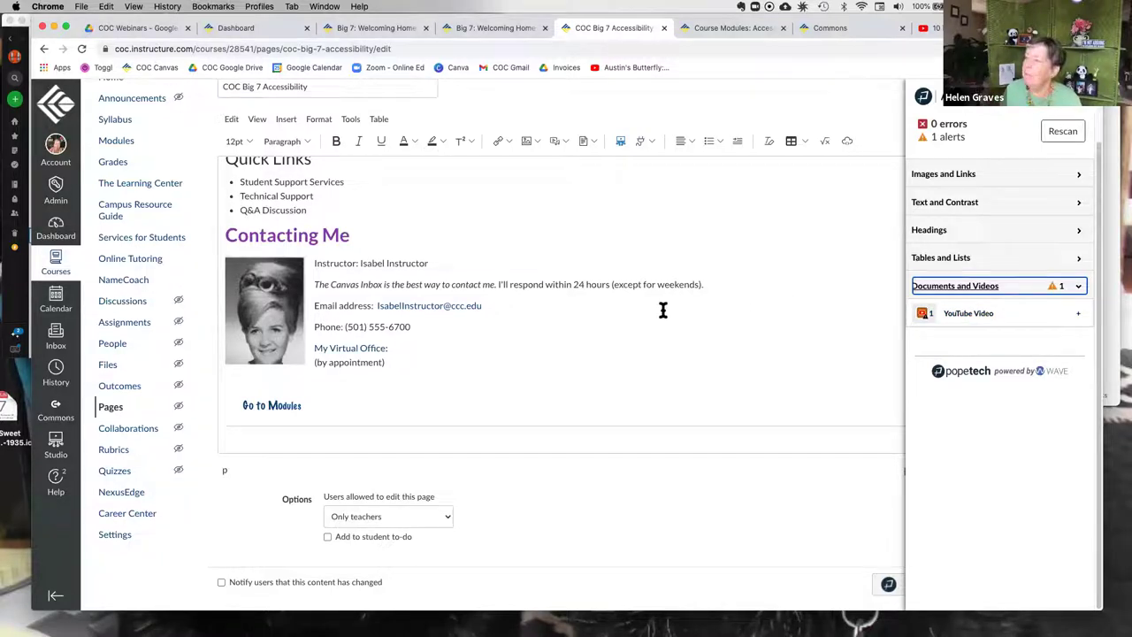
# - Close and reopen the Pope Tech checker, then expand Images and Links to see Alternative text alerts
pyautogui.scroll(3, 663, 307)
pyautogui.scroll(2, 781, 274)
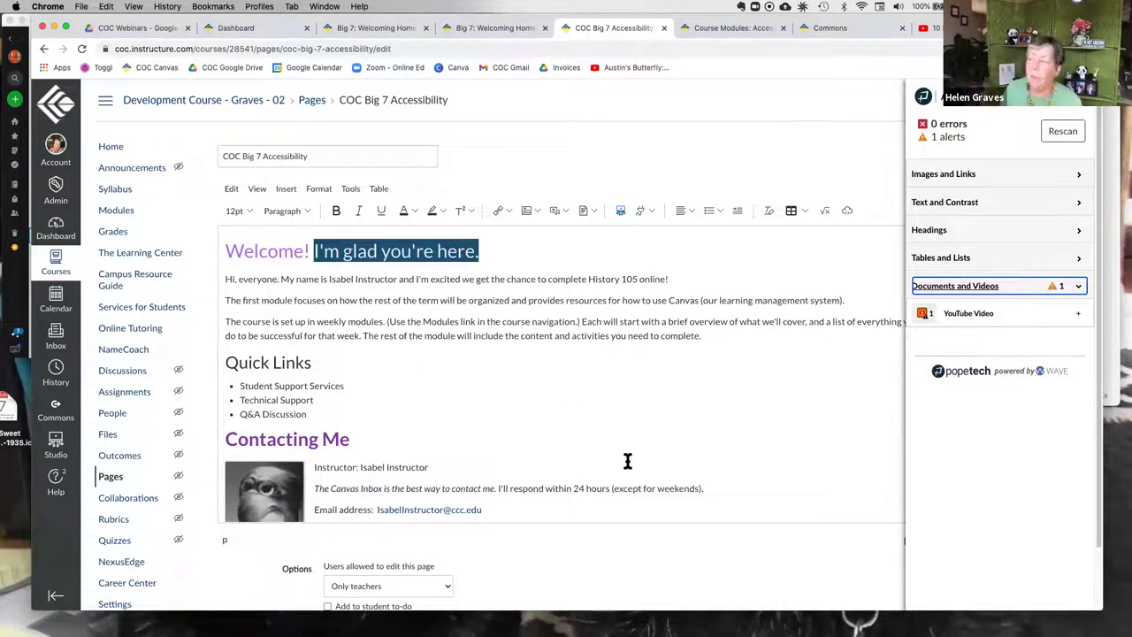
pyautogui.scroll(-2, 852, 559)
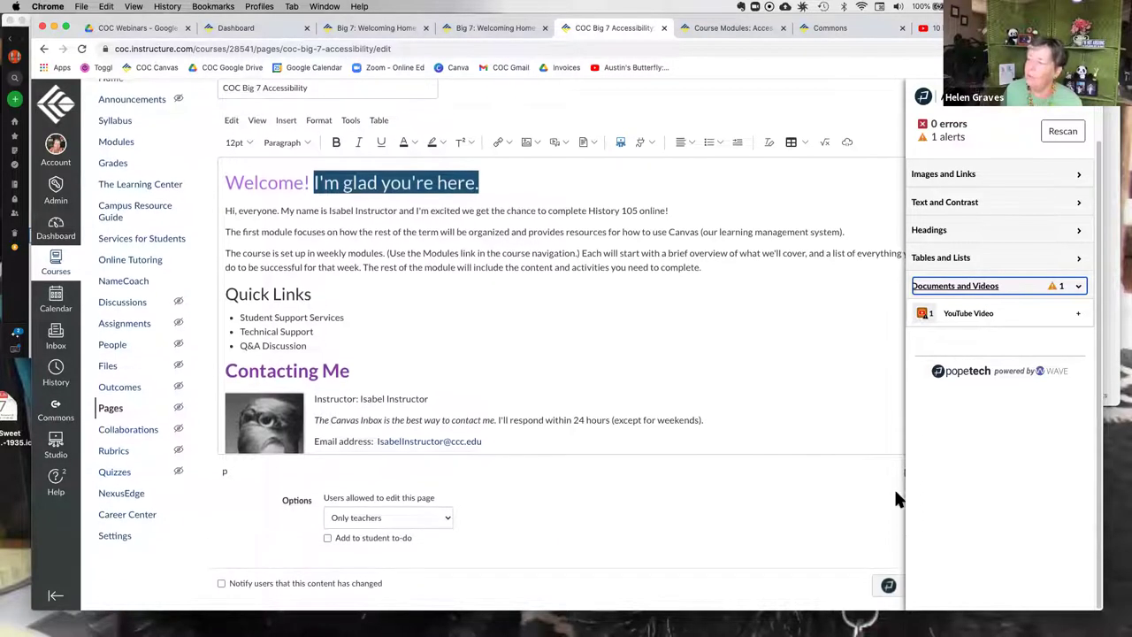
pyautogui.click(888, 583)
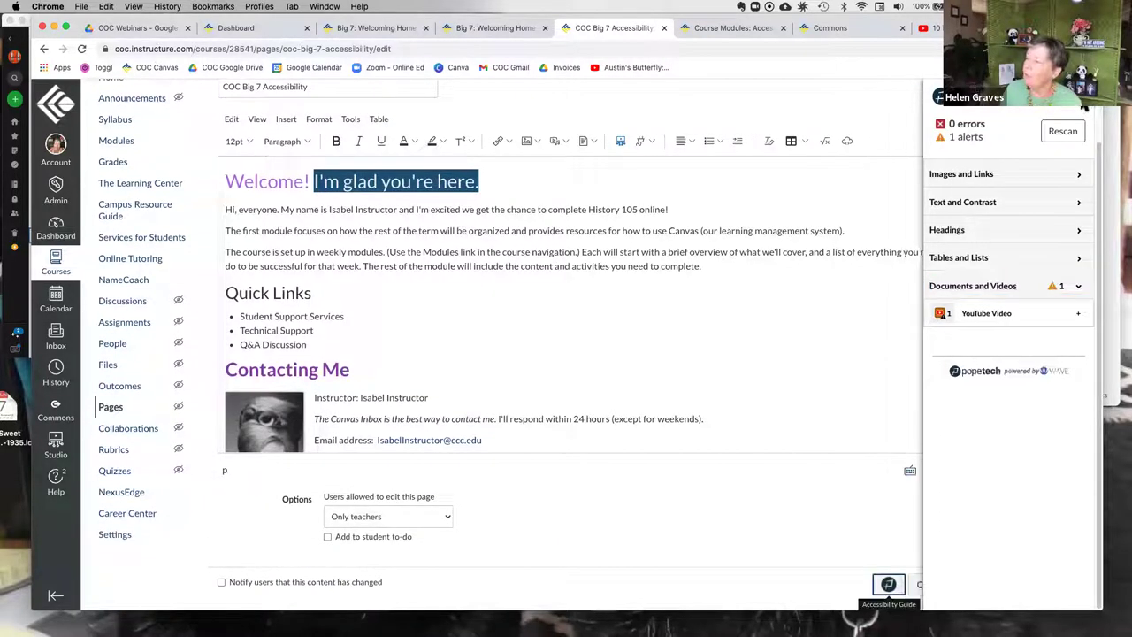
pyautogui.click(888, 583)
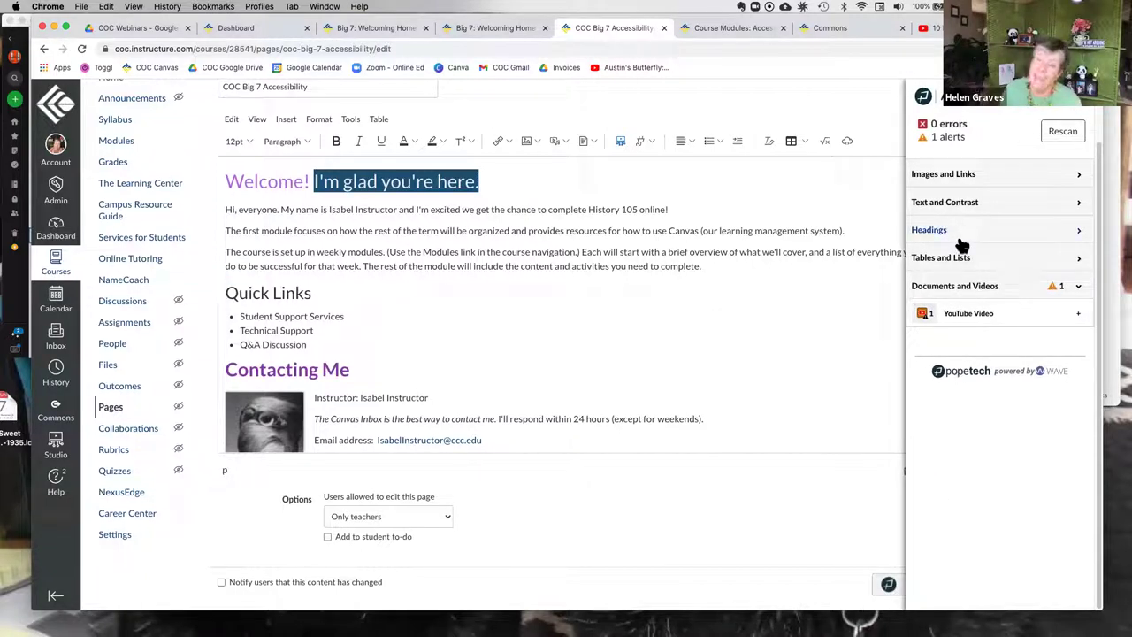
pyautogui.click(1014, 213)
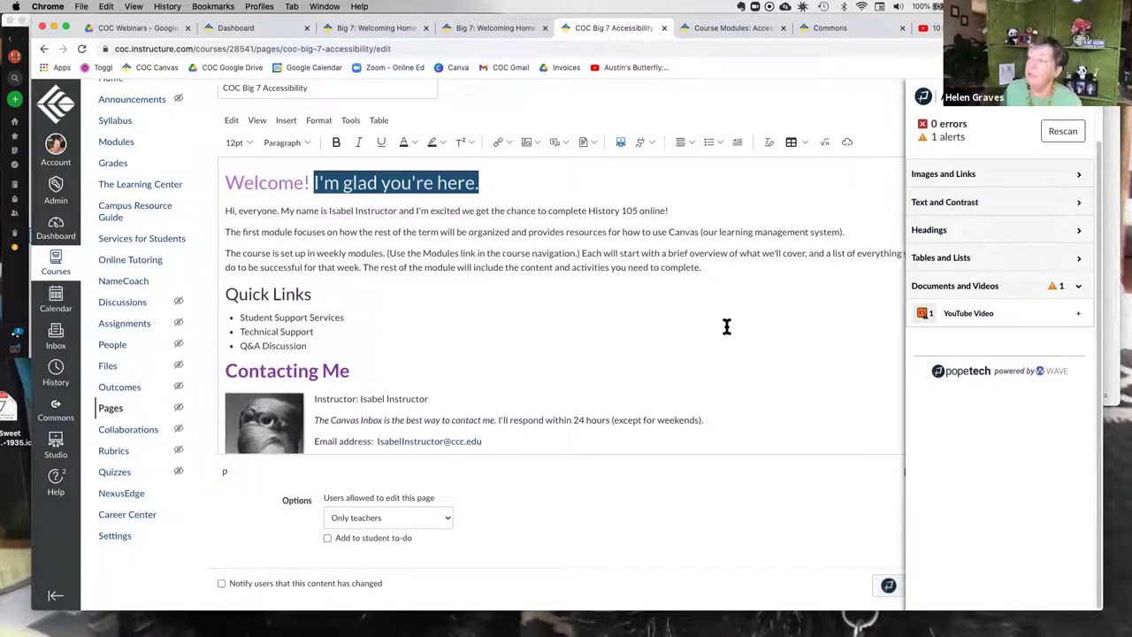
pyautogui.scroll(2, 726, 327)
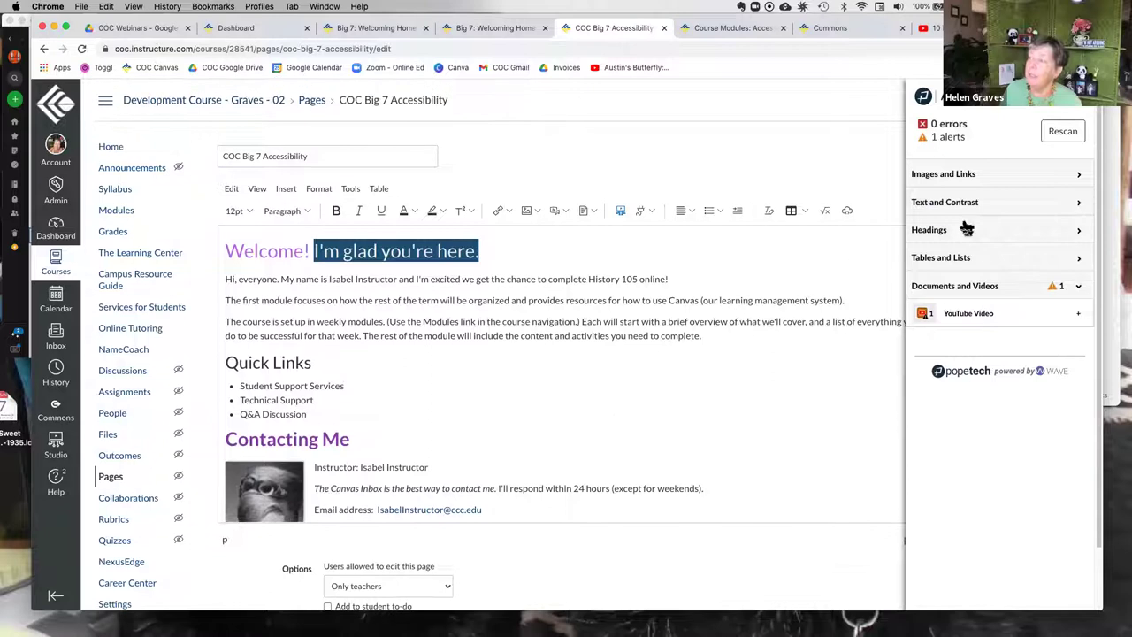
pyautogui.click(948, 178)
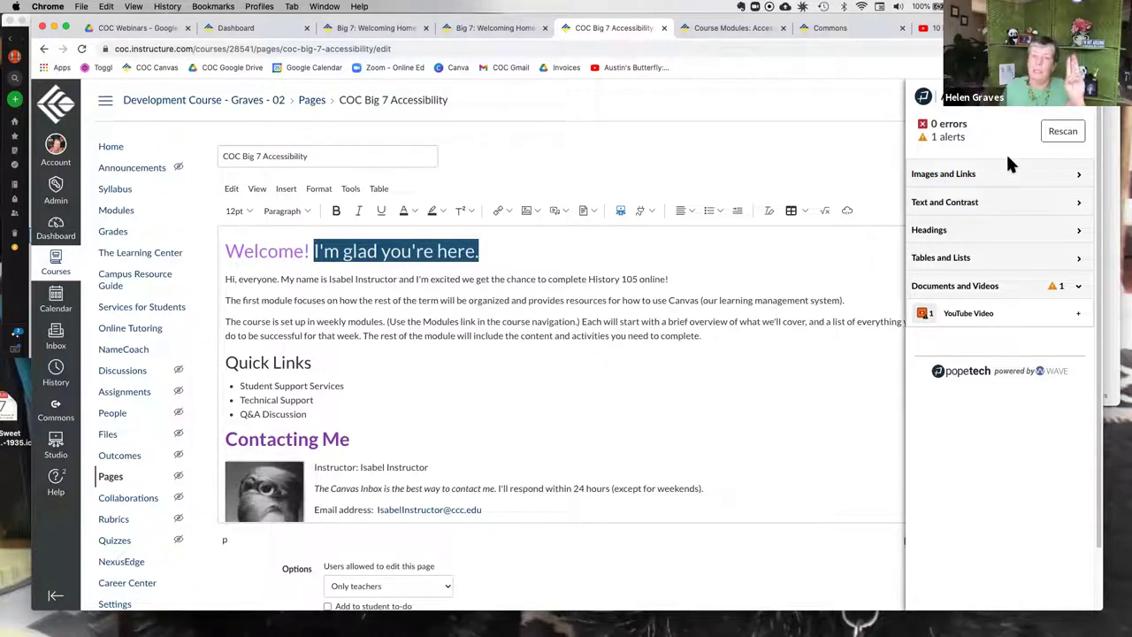
pyautogui.click(953, 175)
# - Inspect the first image's file-name alt text, 'fingers_group.jpg', in the Alternative text field
pyautogui.click(955, 202)
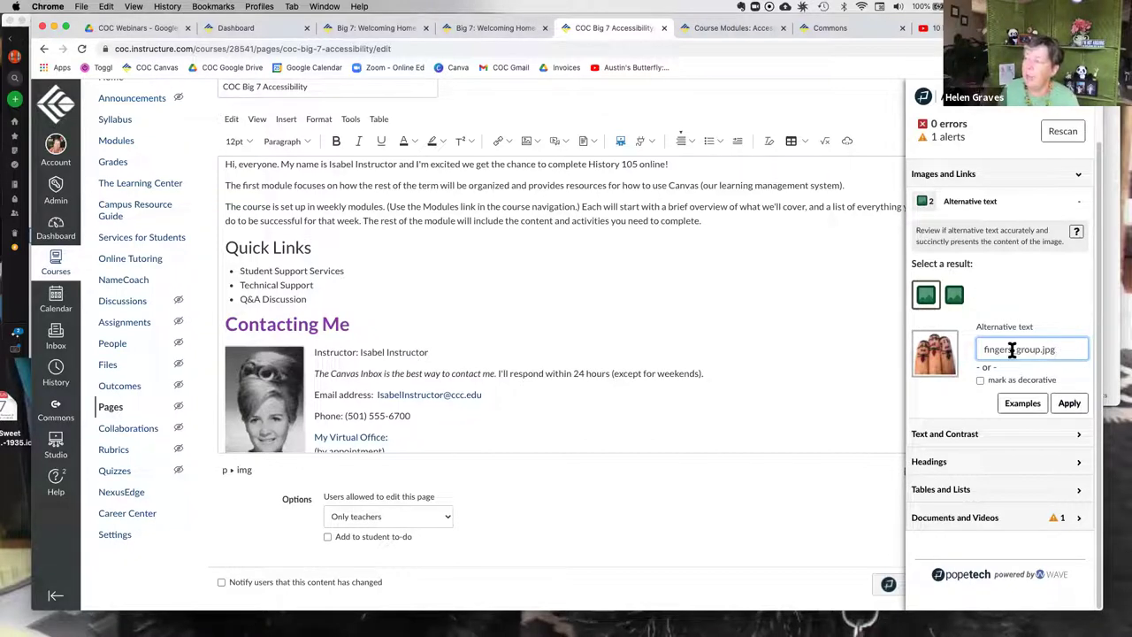
pyautogui.click(1070, 350)
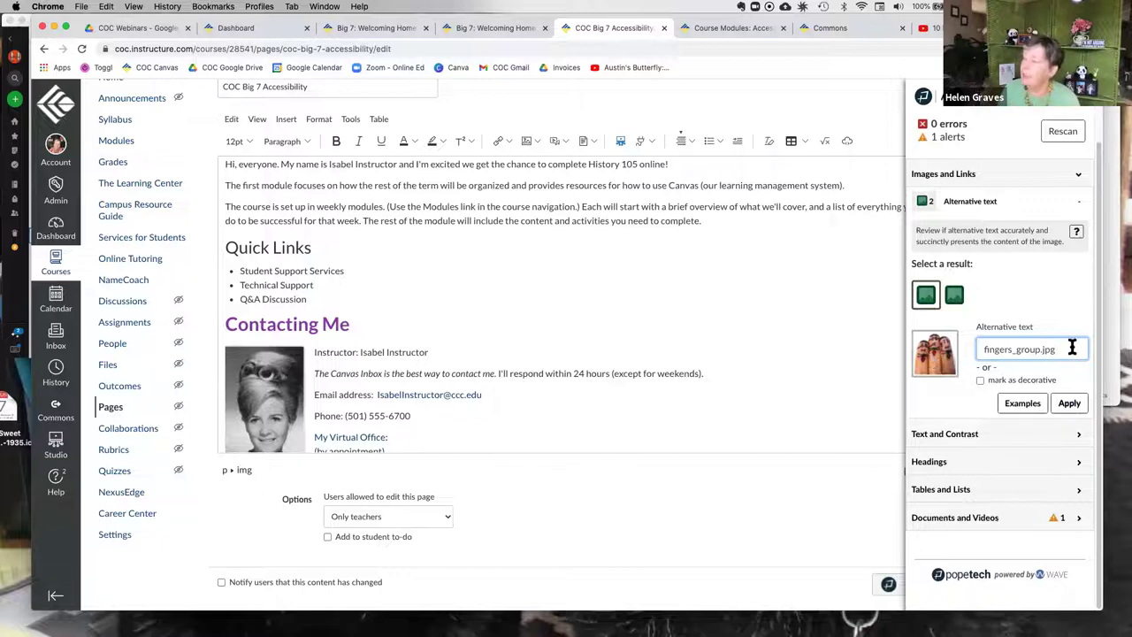
pyautogui.moveTo(1058, 349); pyautogui.dragTo(983, 350)
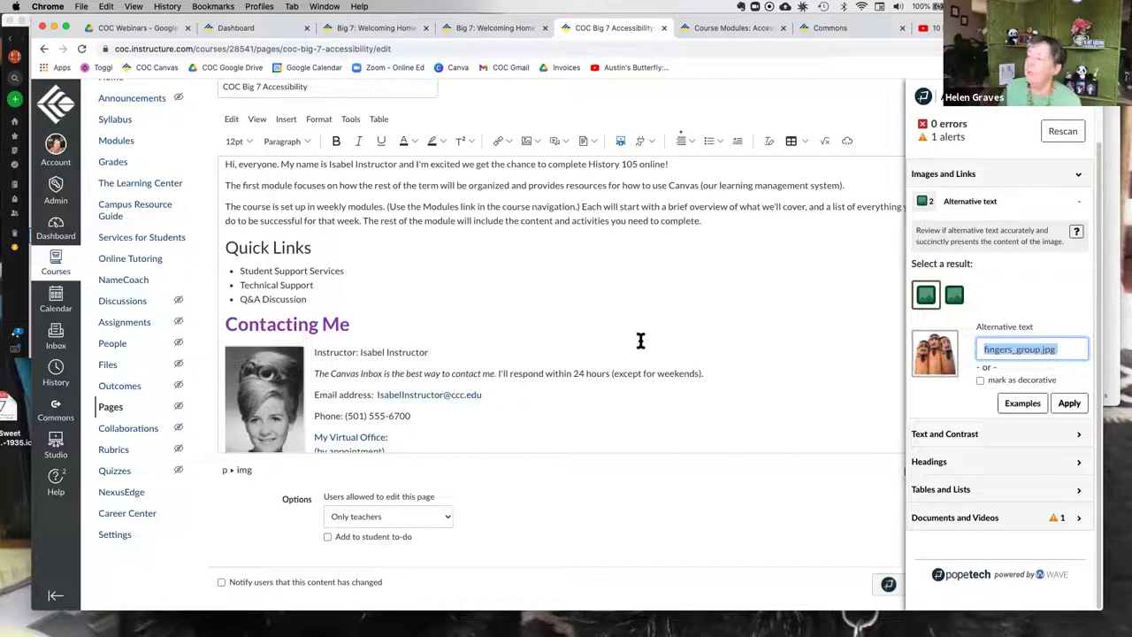
pyautogui.click(1052, 351)
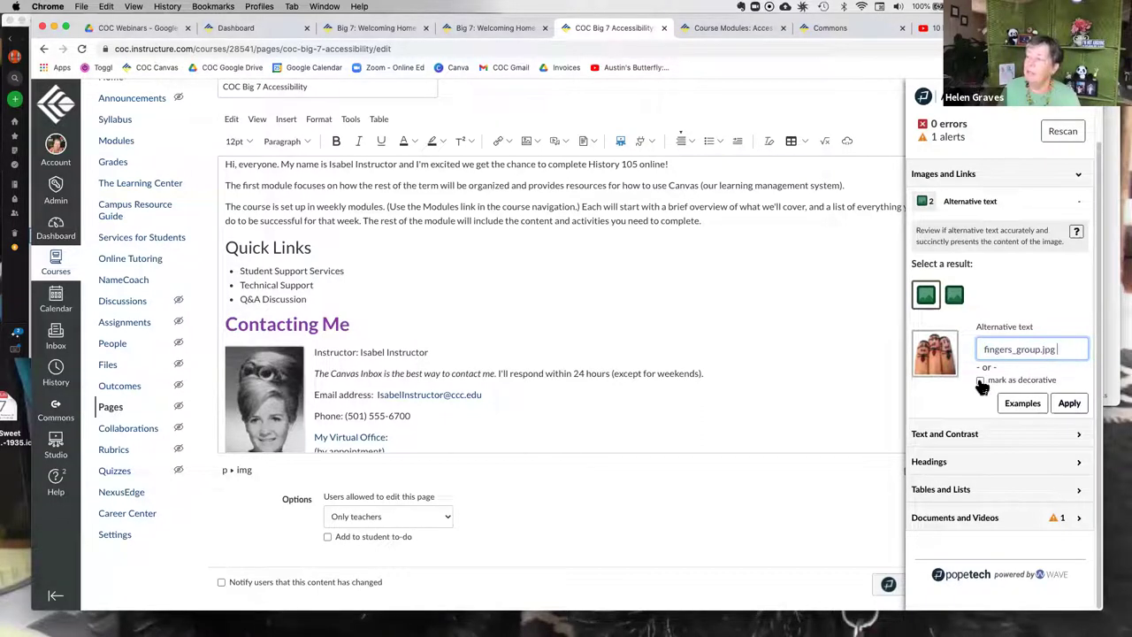
# - Try marking the finger-puppet image decorative, then uncheck it, leave alt text unresolved, and close the checker
pyautogui.click(981, 382)
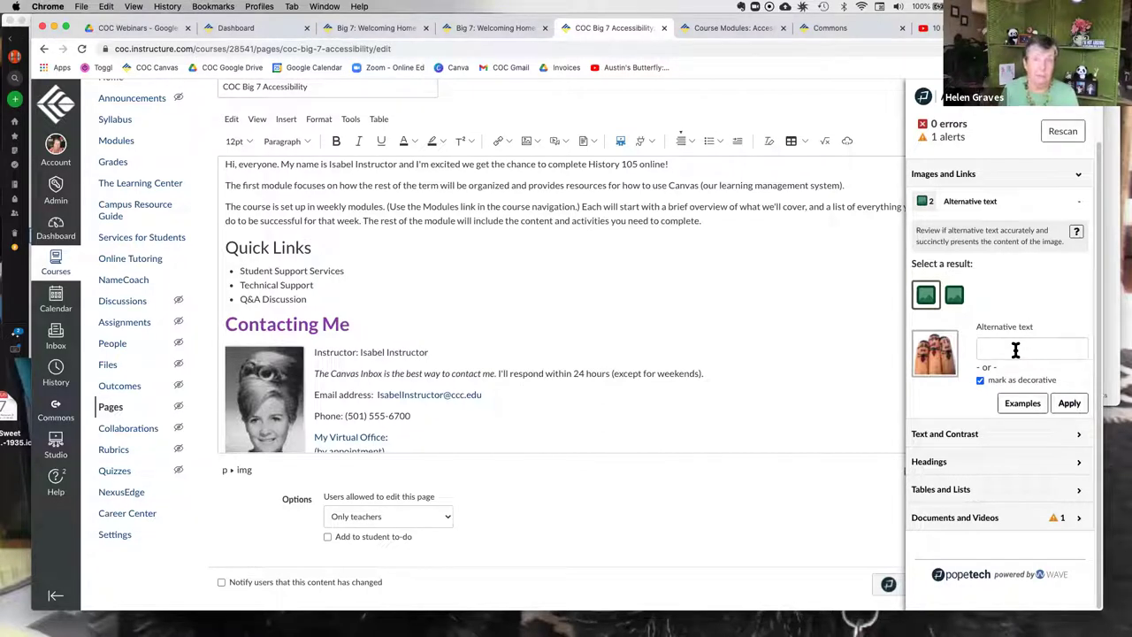
pyautogui.click(1068, 409)
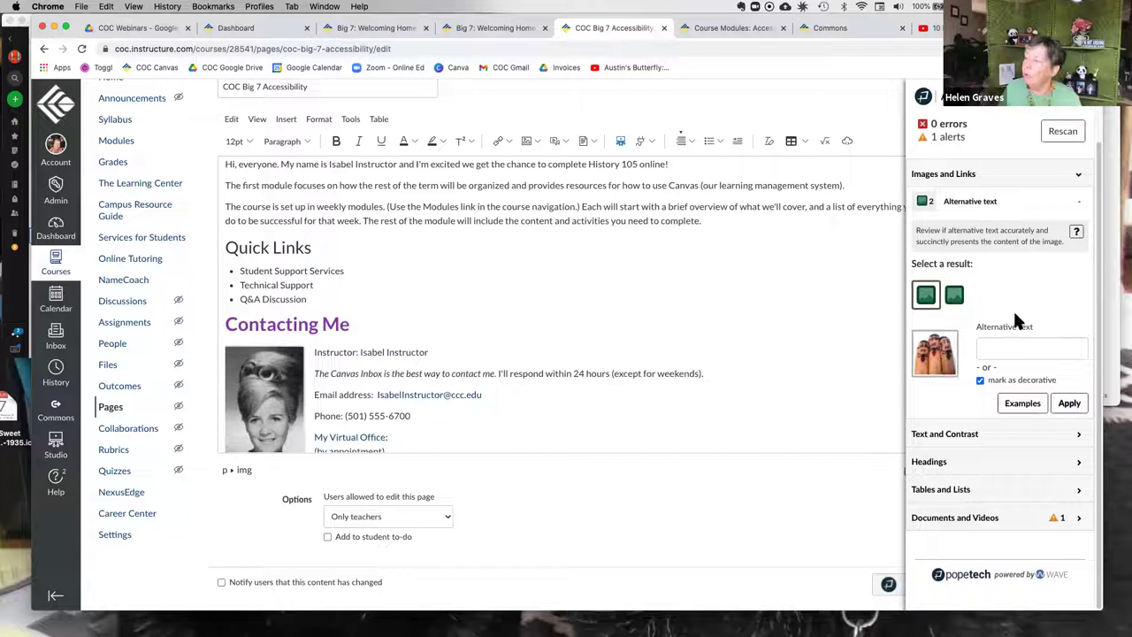
pyautogui.click(980, 380)
pyautogui.click(1014, 350)
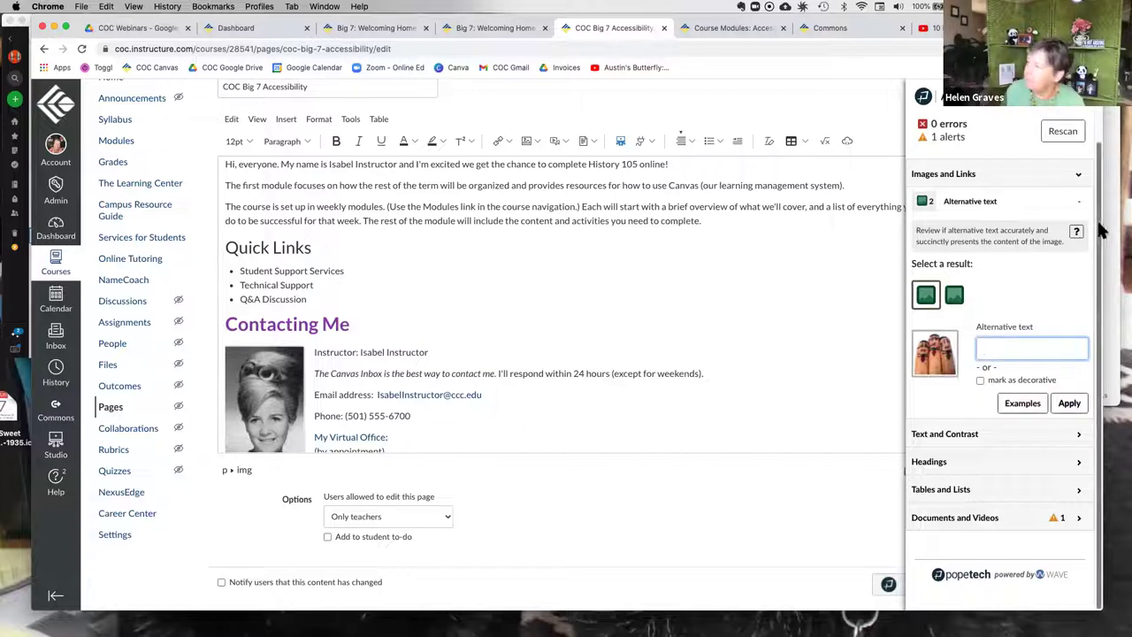
pyautogui.click(888, 584)
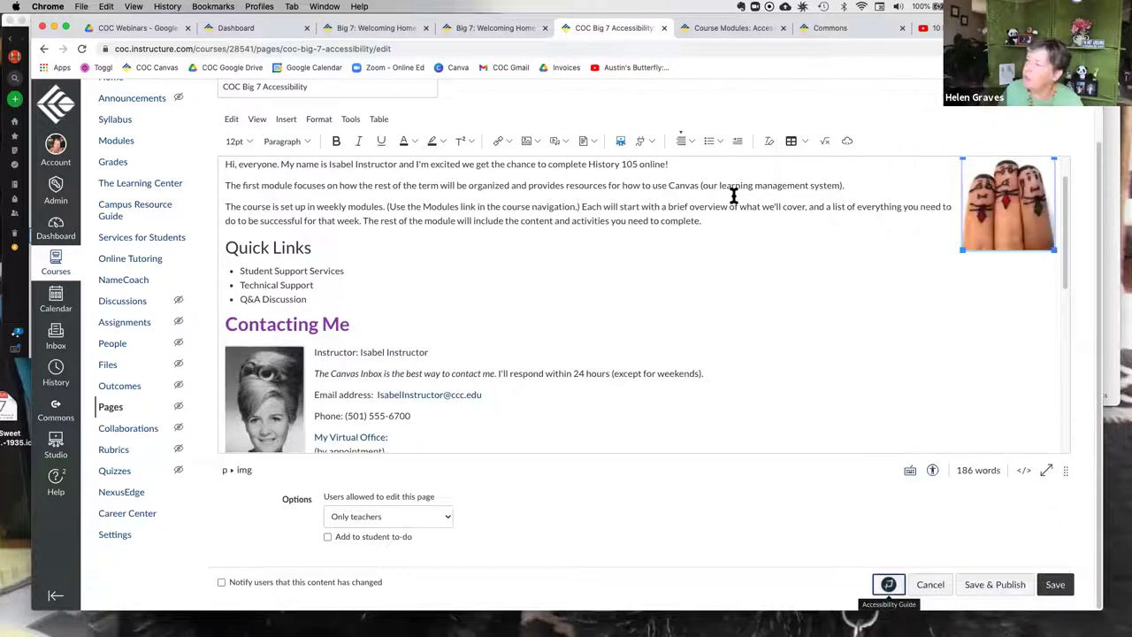
# - Delete the finger-puppet image's file-name alt text and set it as a decorative image
pyautogui.click(1016, 190)
pyautogui.scroll(1, 1015, 188)
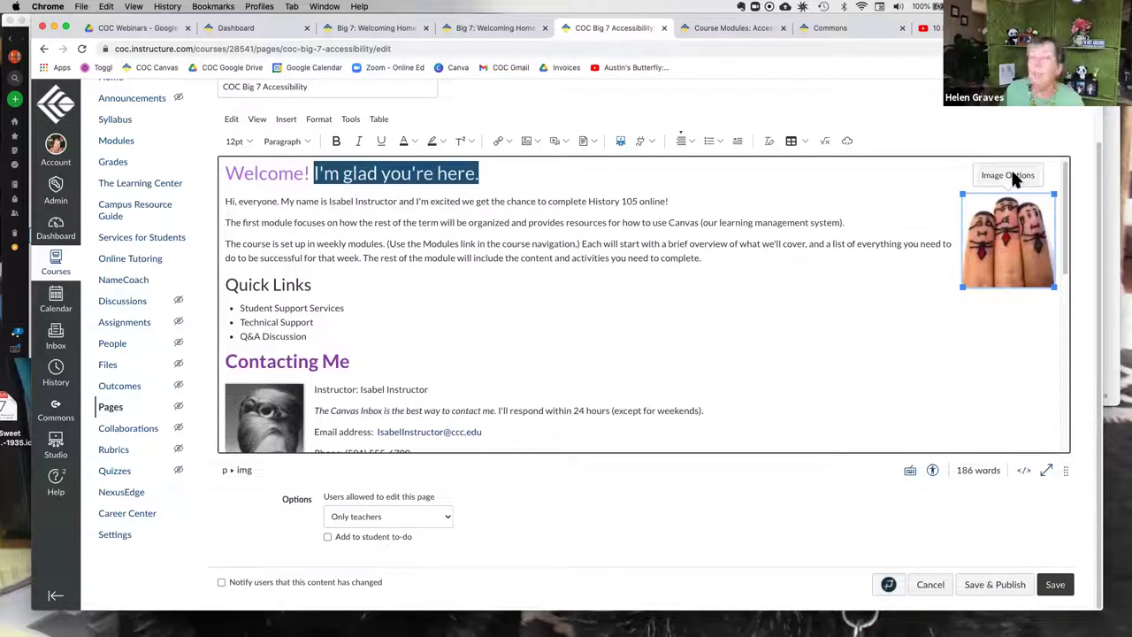
pyautogui.click(1013, 176)
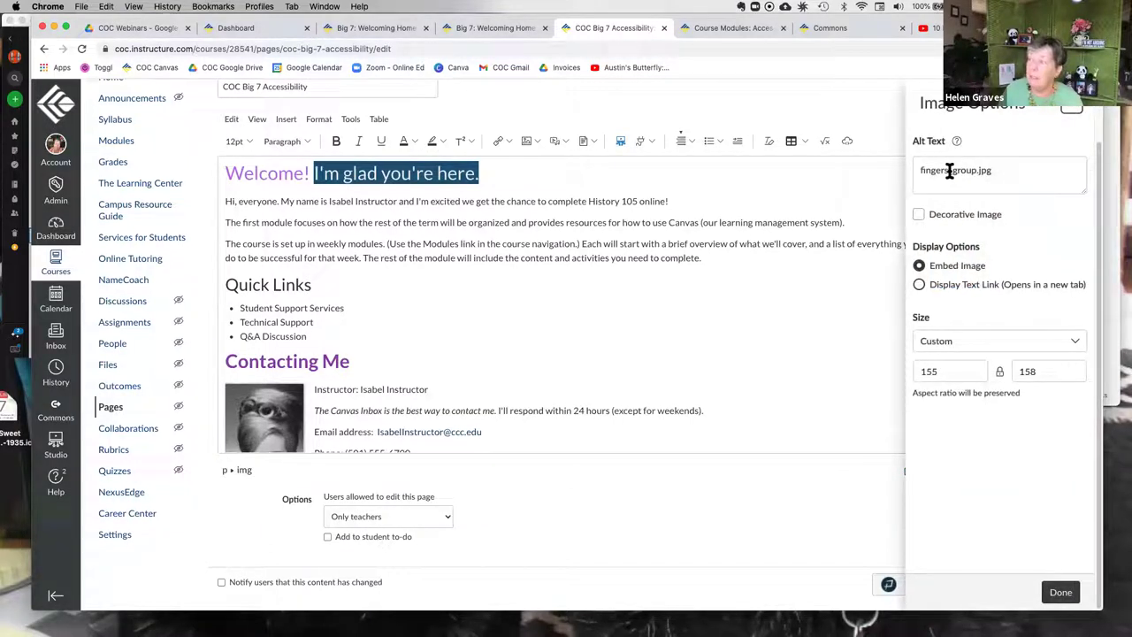
pyautogui.click(918, 214)
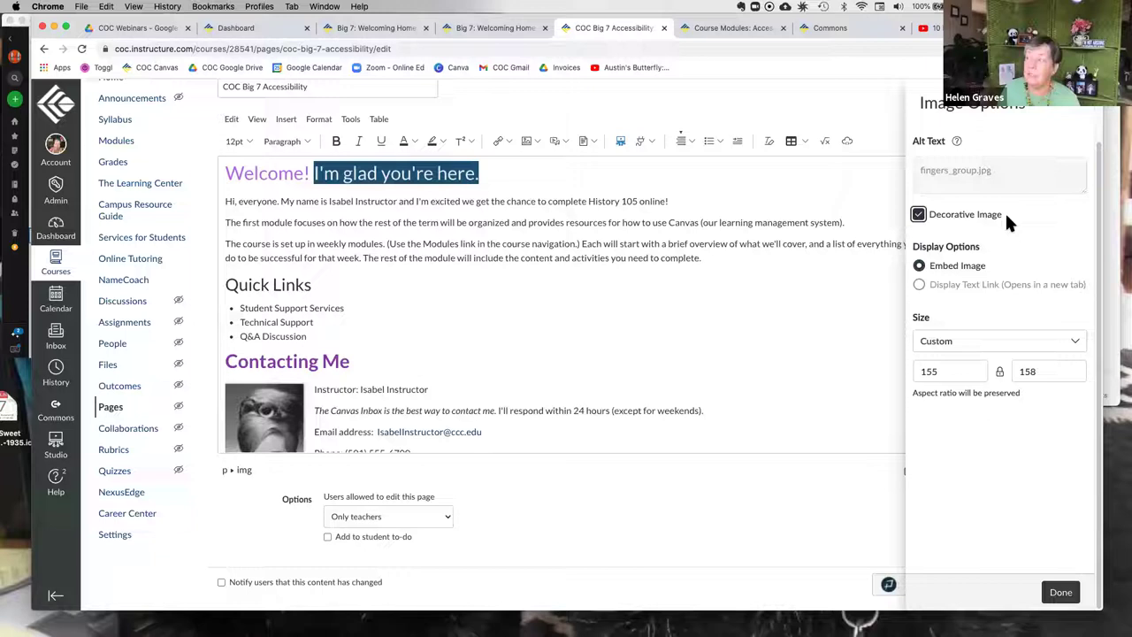
pyautogui.click(919, 214)
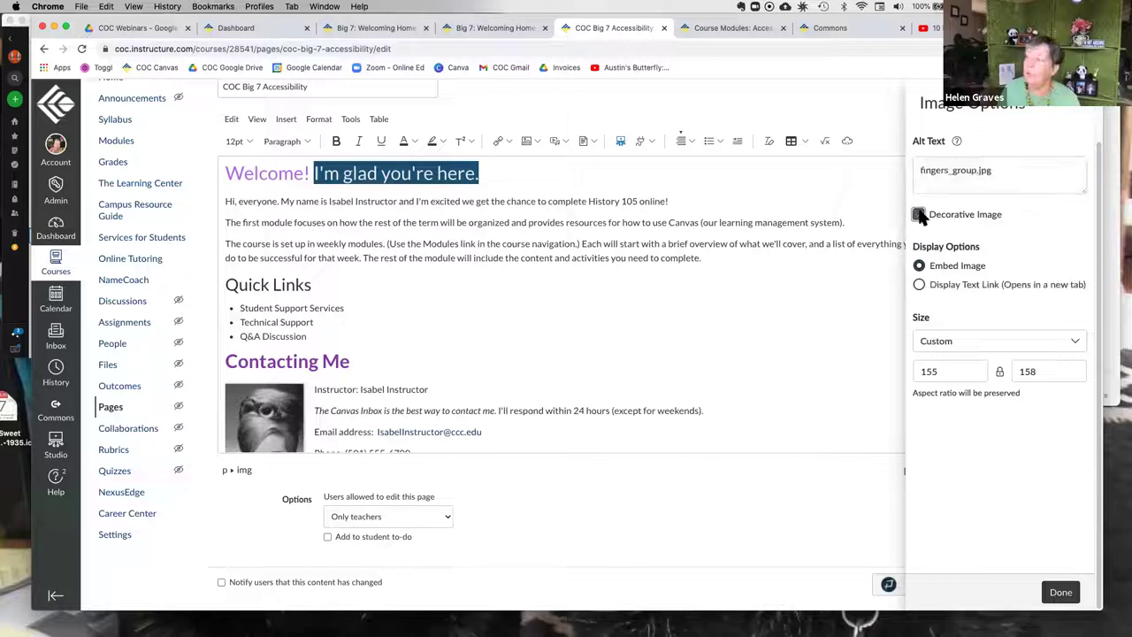
pyautogui.click(992, 173)
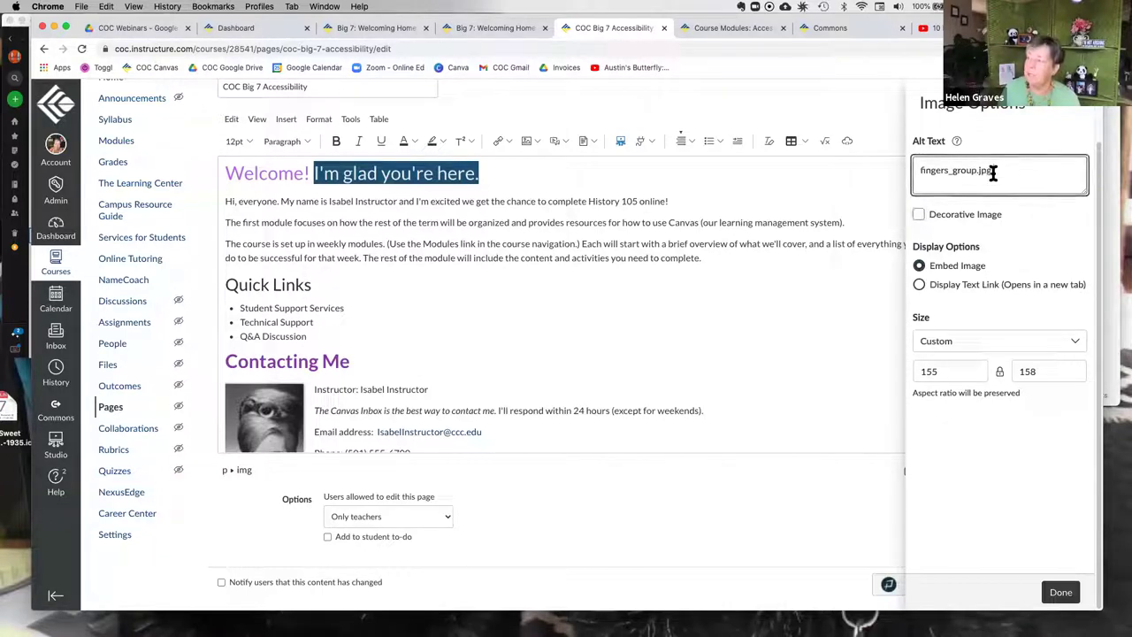
pyautogui.press('BackSpace')
pyautogui.press('BackSpace')
pyautogui.press('BackSpace')
pyautogui.press('BackSpace')
pyautogui.press('BackSpace')
pyautogui.press('BackSpace')
pyautogui.press('BackSpace')
pyautogui.press('BackSpace')
pyautogui.press('BackSpace')
pyautogui.press('BackSpace')
pyautogui.press('BackSpace')
pyautogui.press('BackSpace')
pyautogui.press('BackSpace')
pyautogui.press('BackSpace')
pyautogui.press('BackSpace')
pyautogui.press('BackSpace')
pyautogui.press('BackSpace')
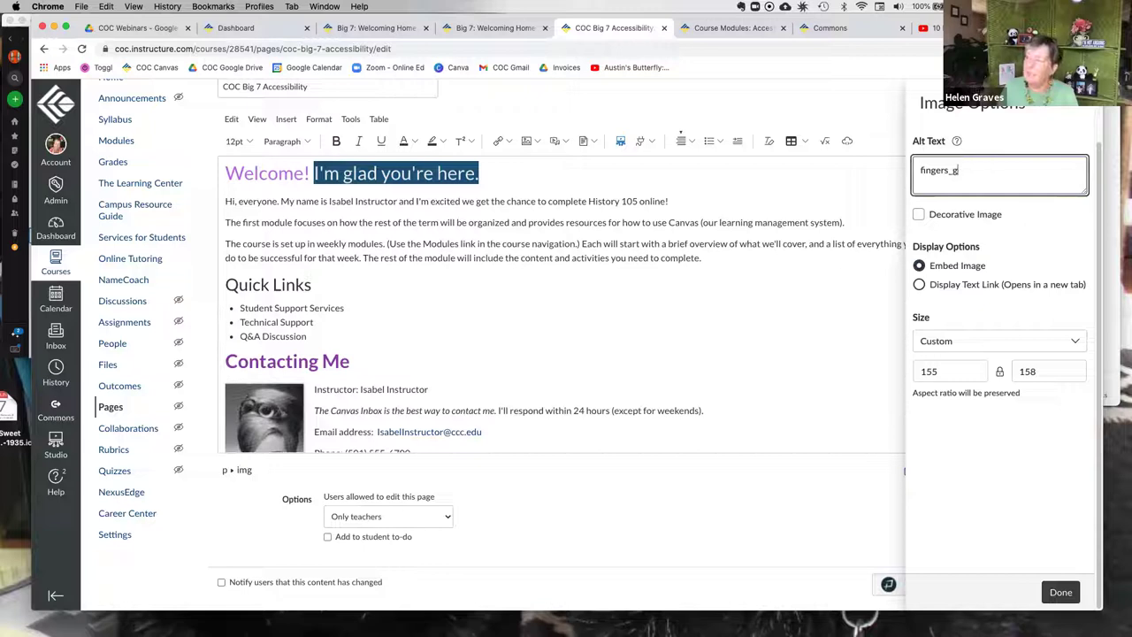
pyautogui.click(919, 214)
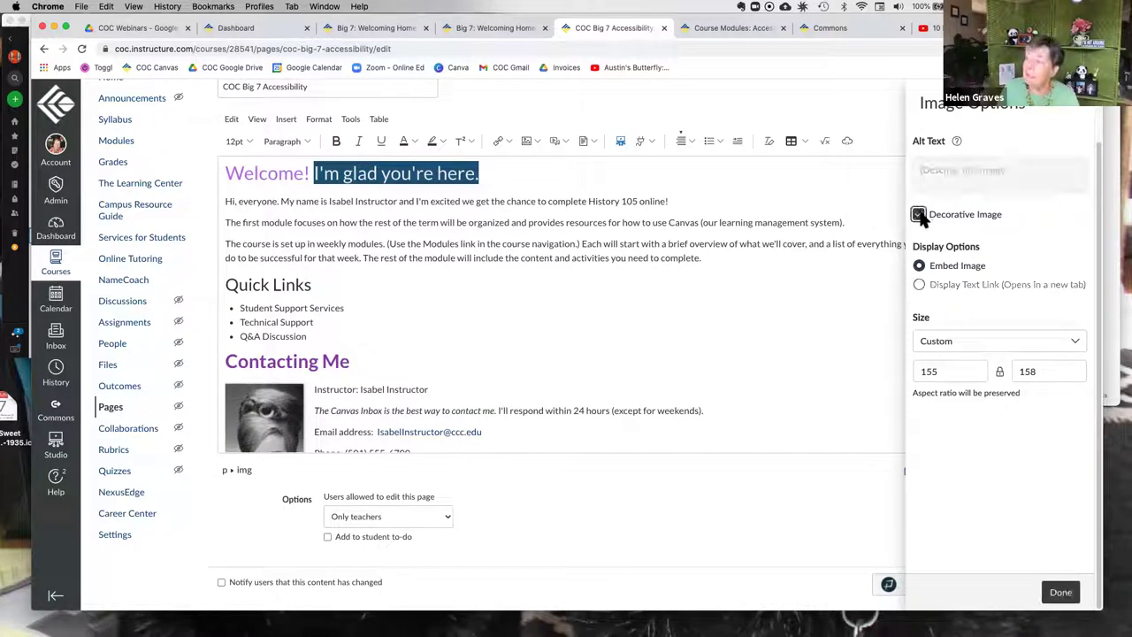
pyautogui.click(1061, 591)
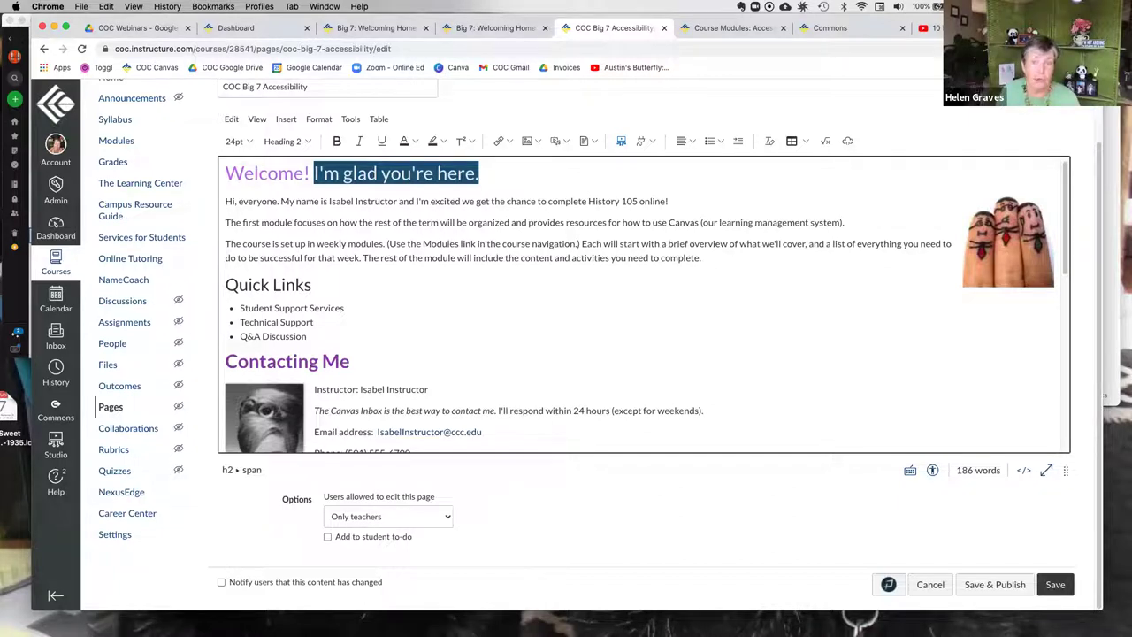
pyautogui.scroll(-3, 358, 309)
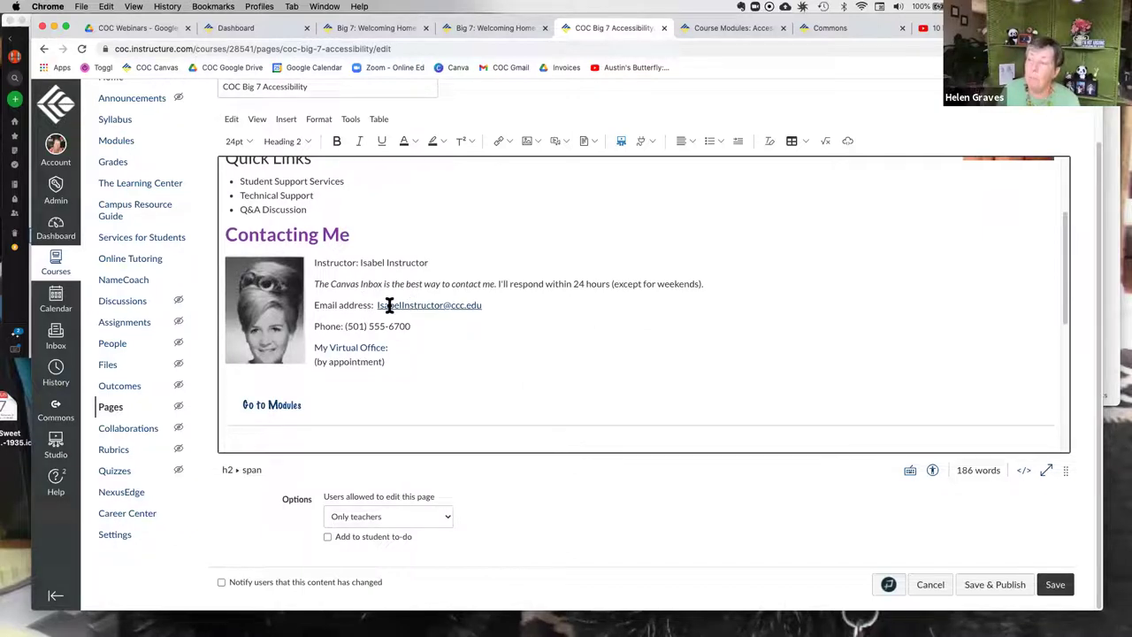
pyautogui.click(389, 305)
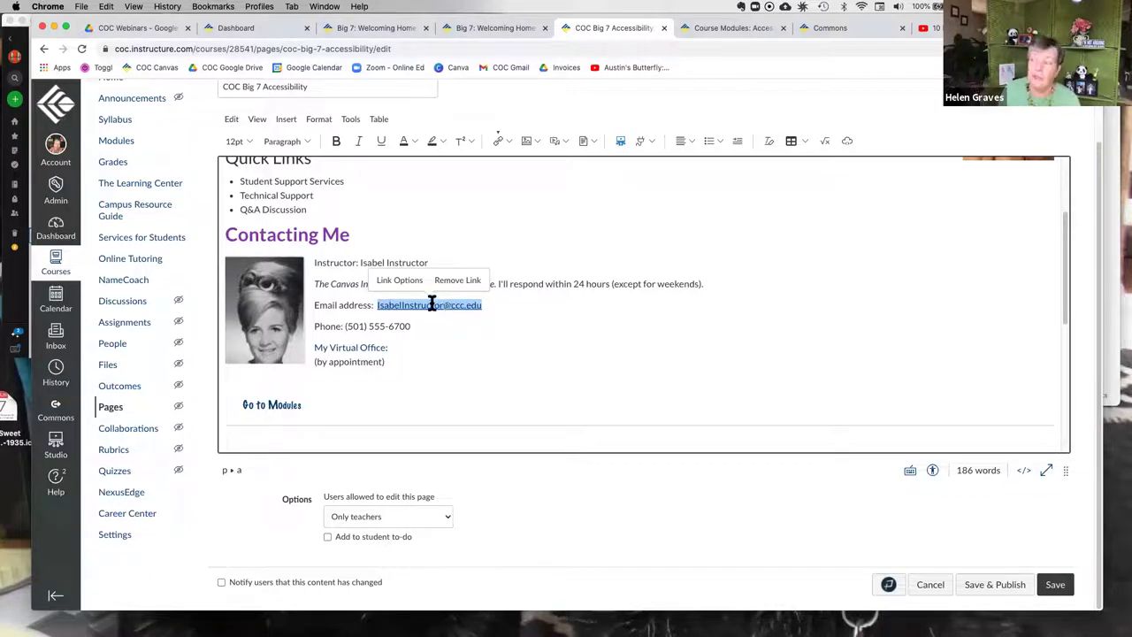
pyautogui.click(489, 304)
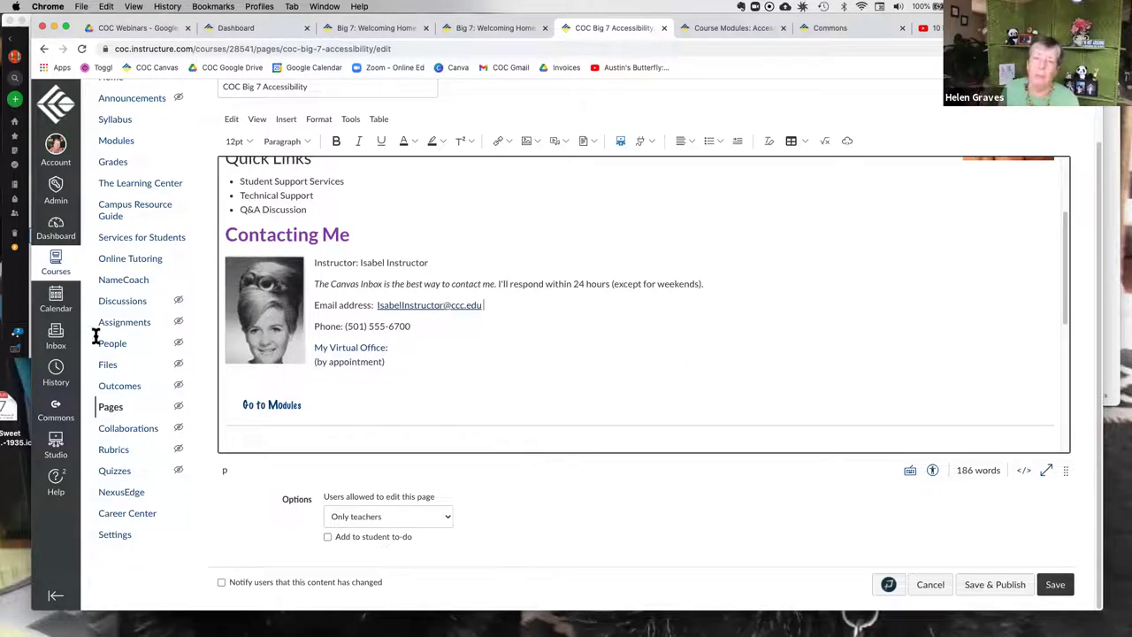
pyautogui.scroll(3, 533, 345)
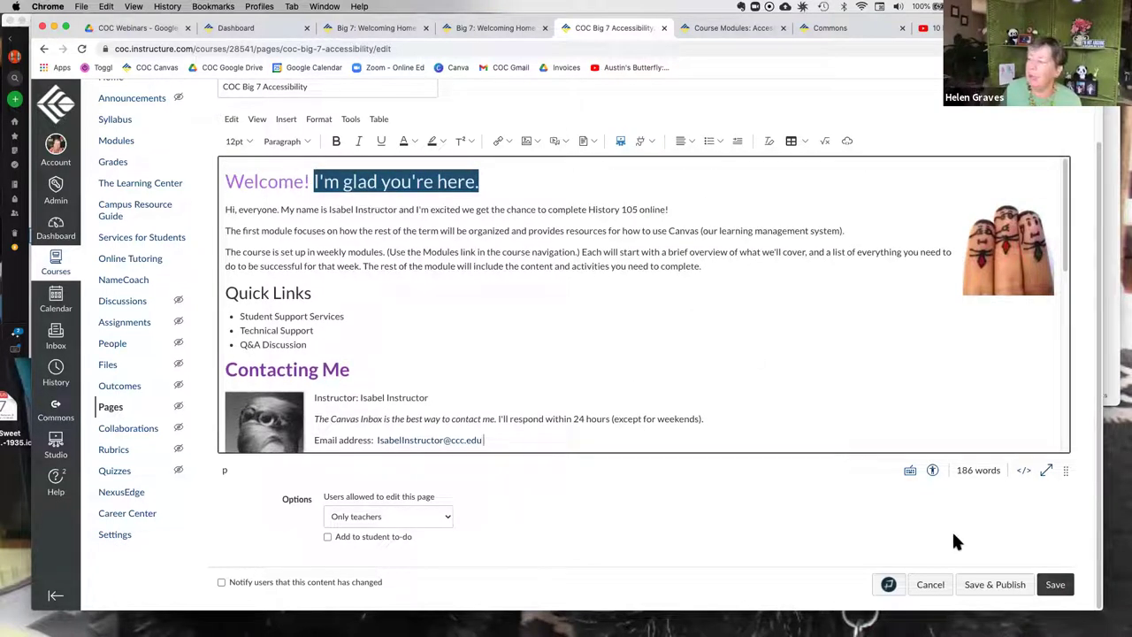
# - Apply Pope Tech's mark-as-decorative fix to the finger-puppet image, then review the instructor photo's alt text
pyautogui.click(889, 584)
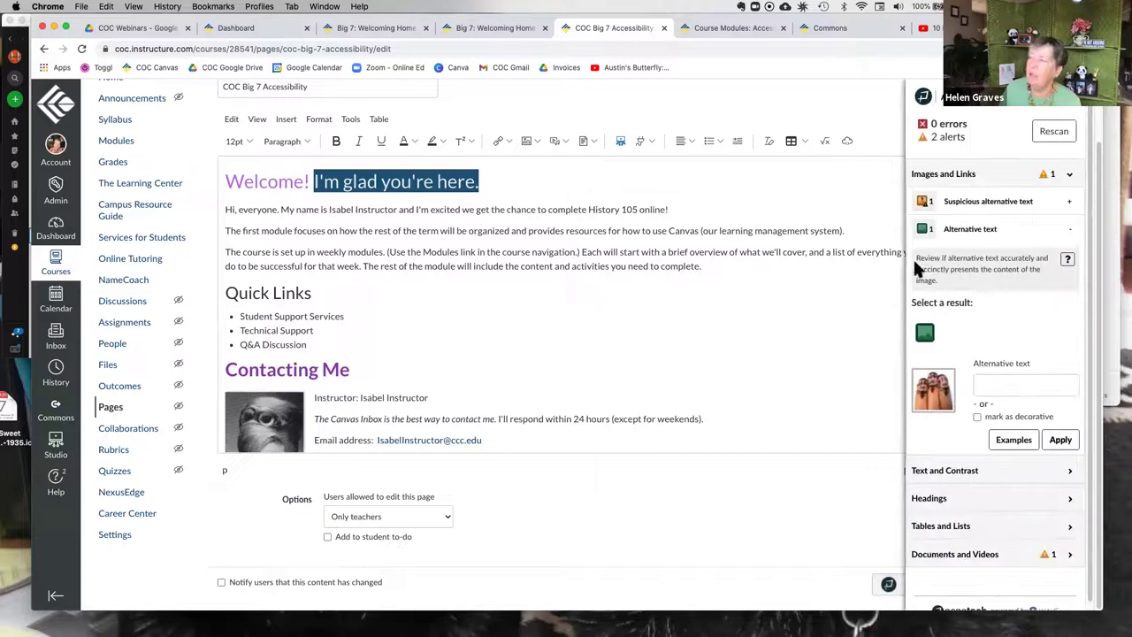
pyautogui.click(968, 205)
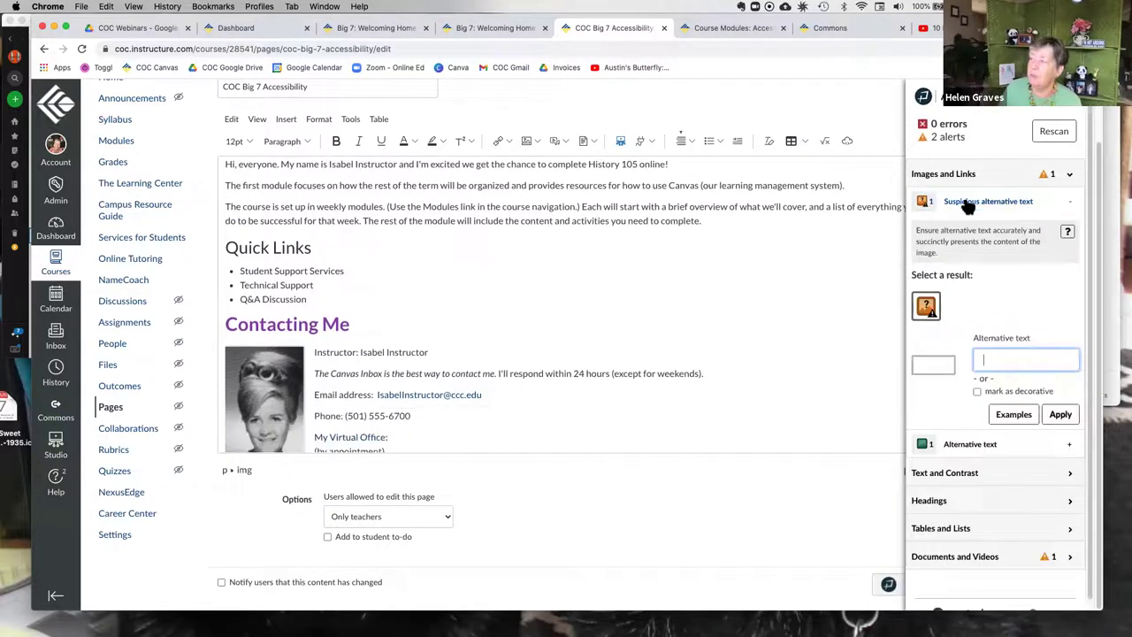
pyautogui.click(977, 390)
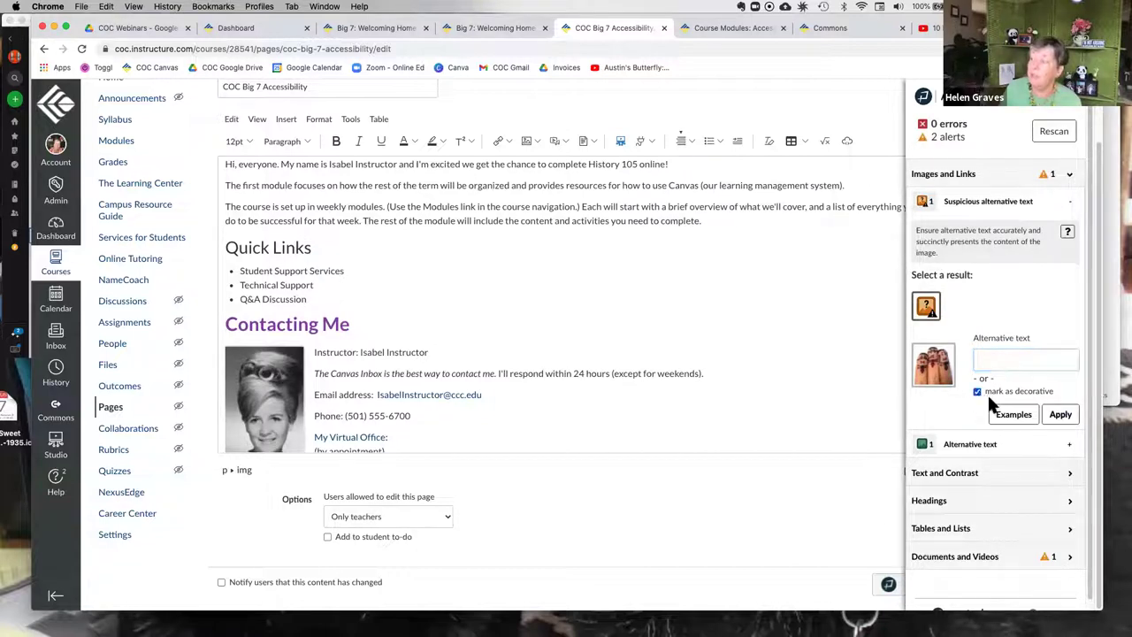
pyautogui.click(1060, 414)
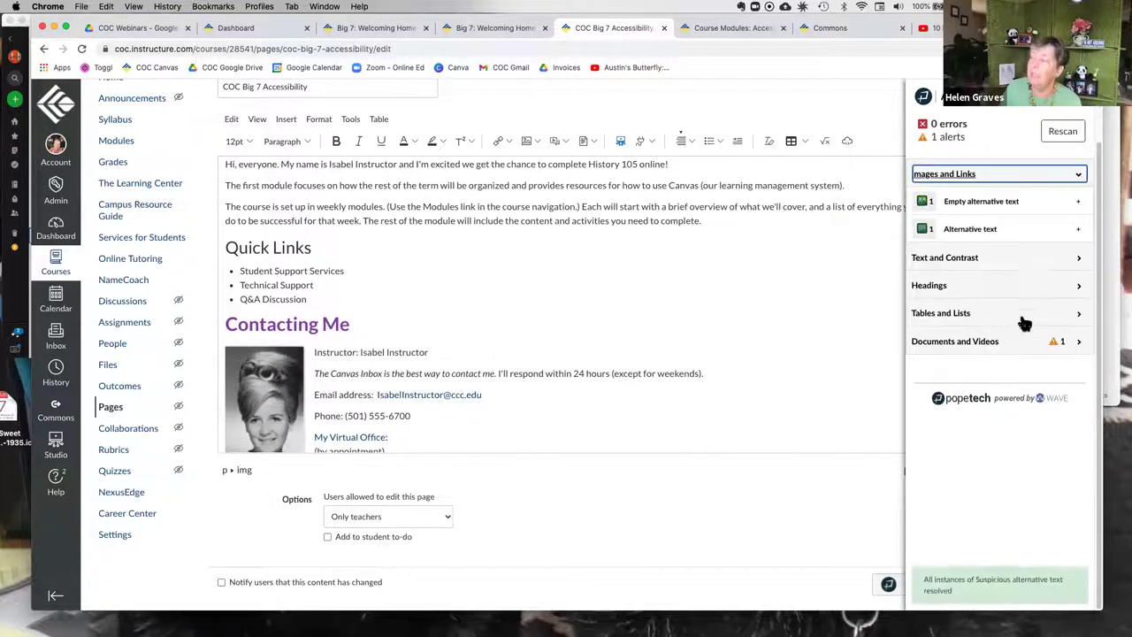
pyautogui.click(988, 229)
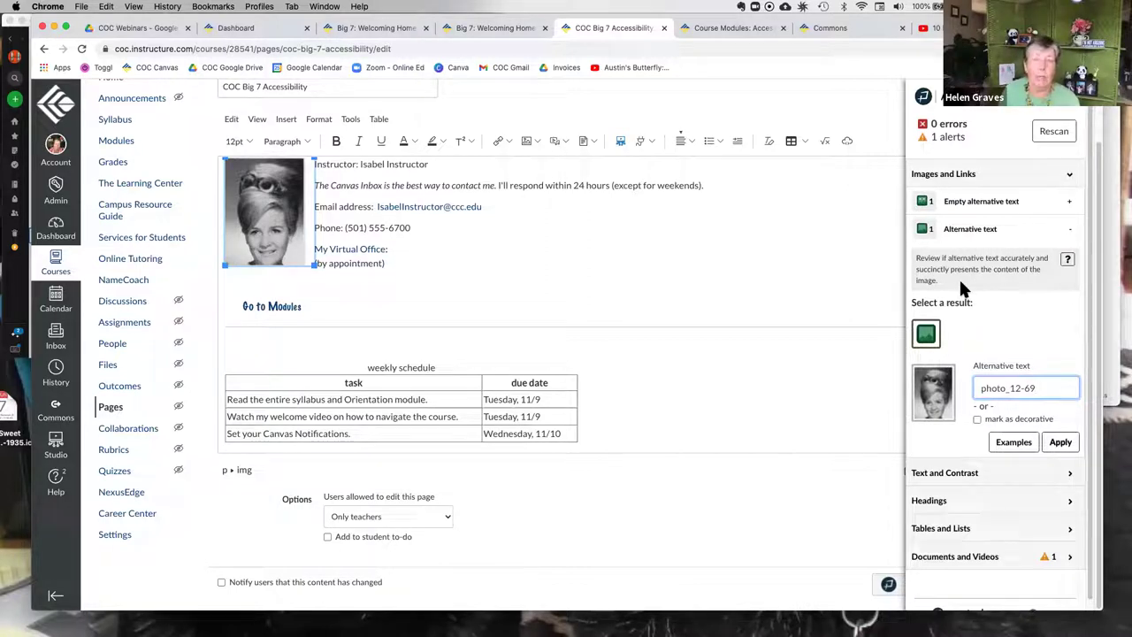
# - Change the Welcome! heading line into a normal paragraph
pyautogui.scroll(5, 386, 223)
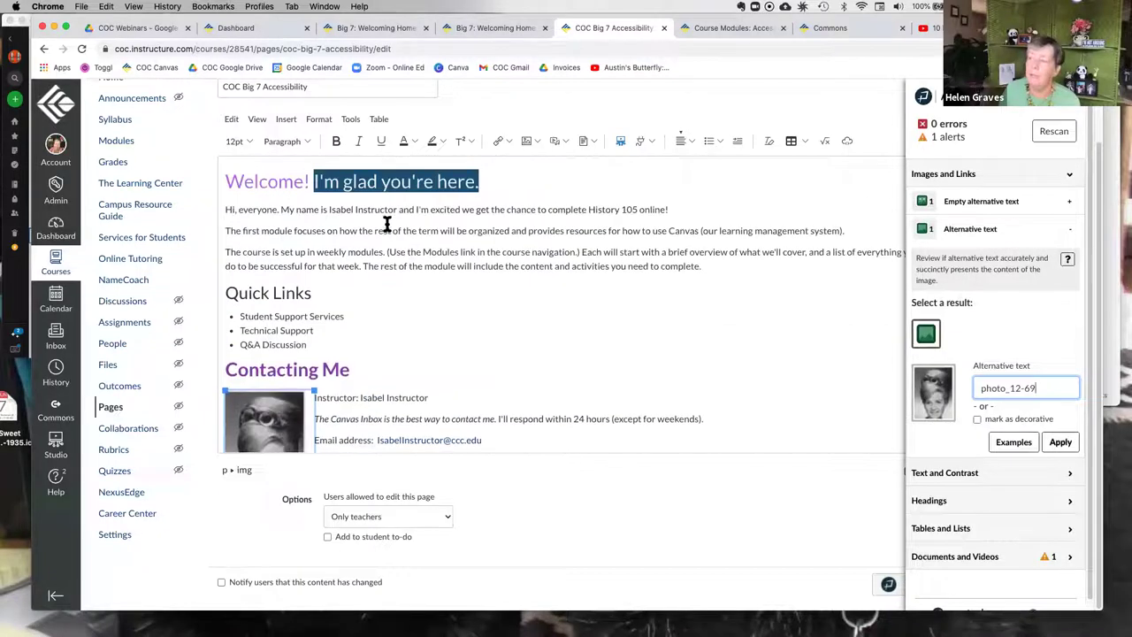
pyautogui.click(279, 184)
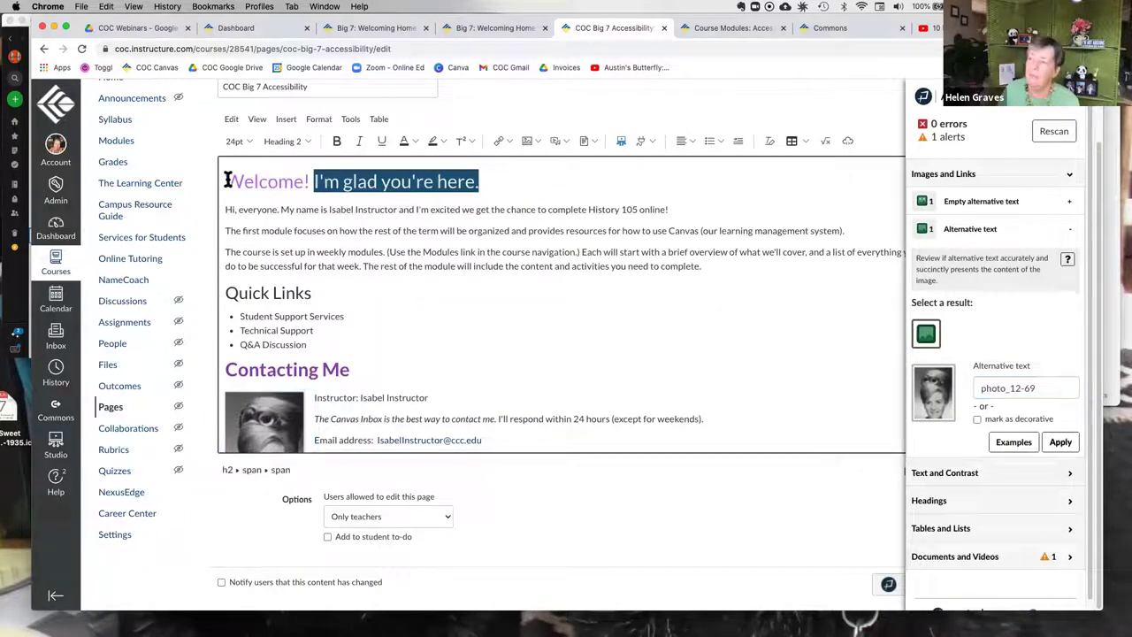
pyautogui.moveTo(228, 181); pyautogui.dragTo(226, 181)
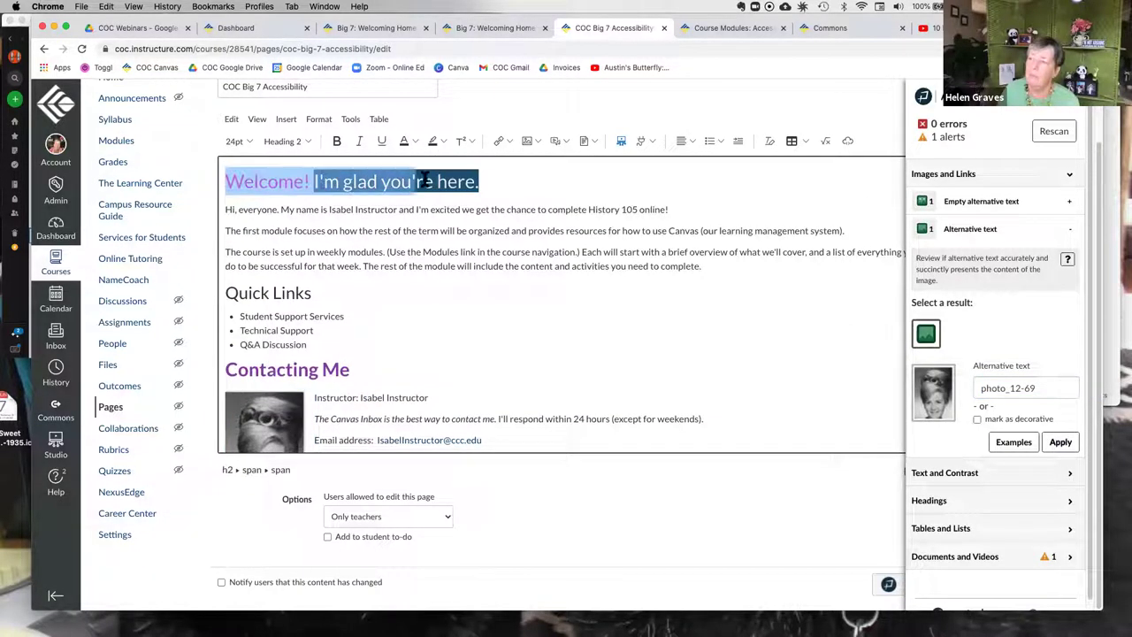
pyautogui.click(304, 143)
pyautogui.click(293, 239)
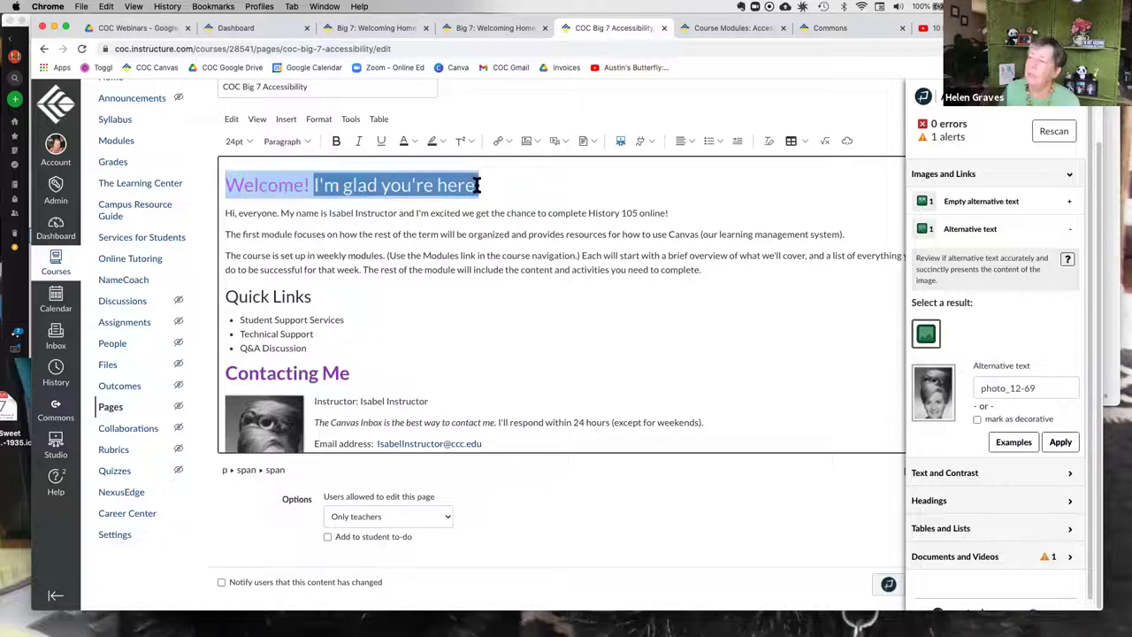
pyautogui.moveTo(478, 185); pyautogui.dragTo(479, 186)
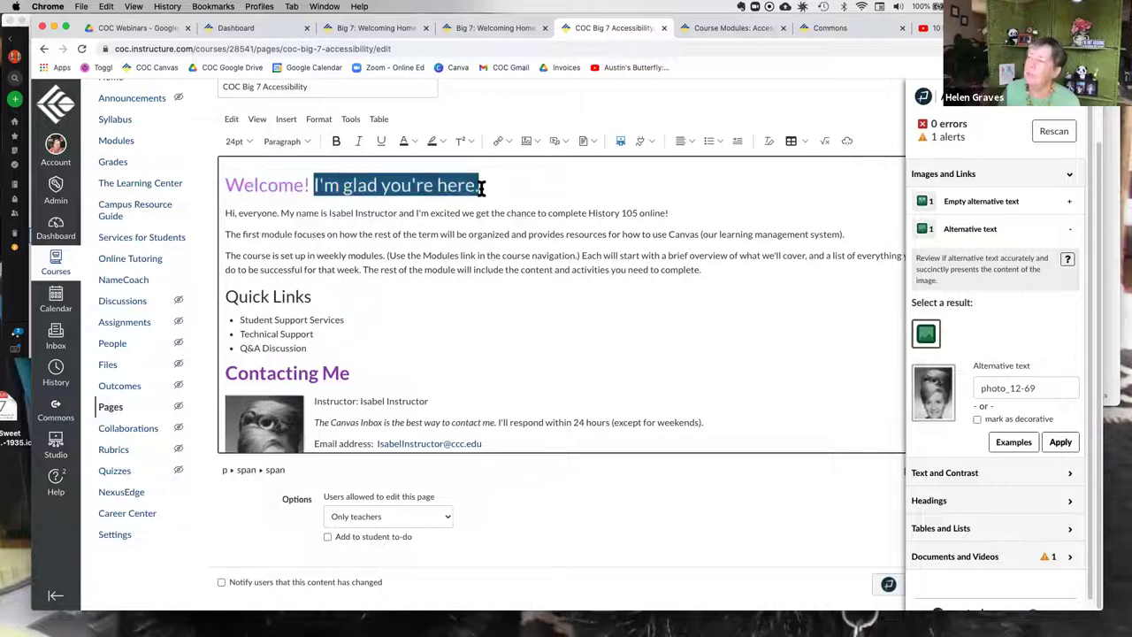
# - Rescan the page in Pope Tech and collapse the Images and Links results
pyautogui.click(1056, 138)
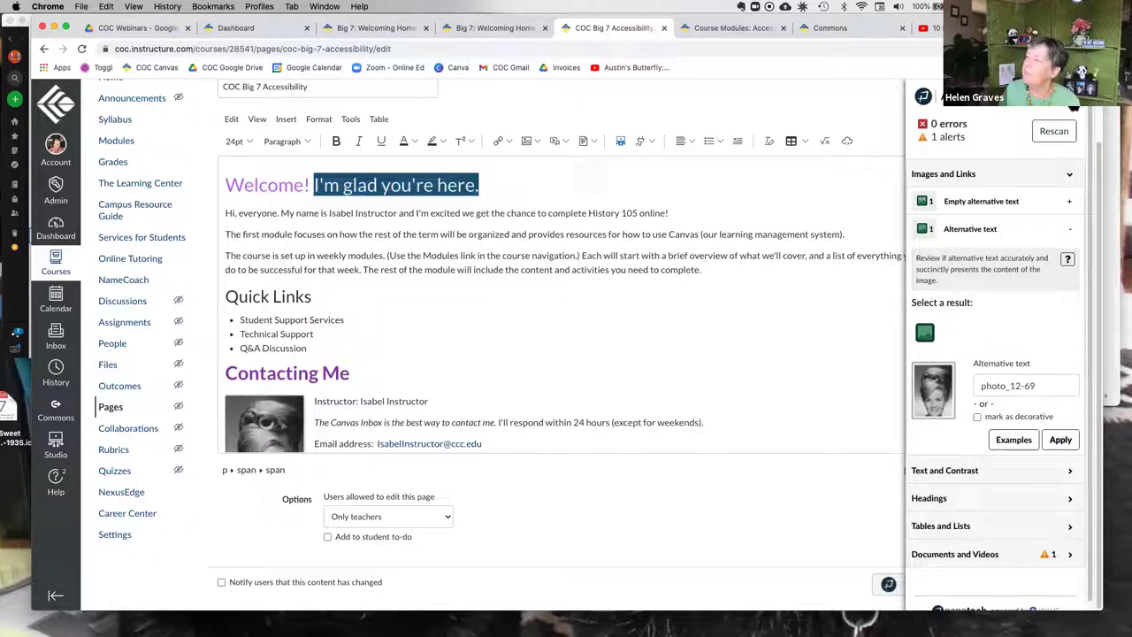
pyautogui.click(1073, 110)
pyautogui.click(888, 584)
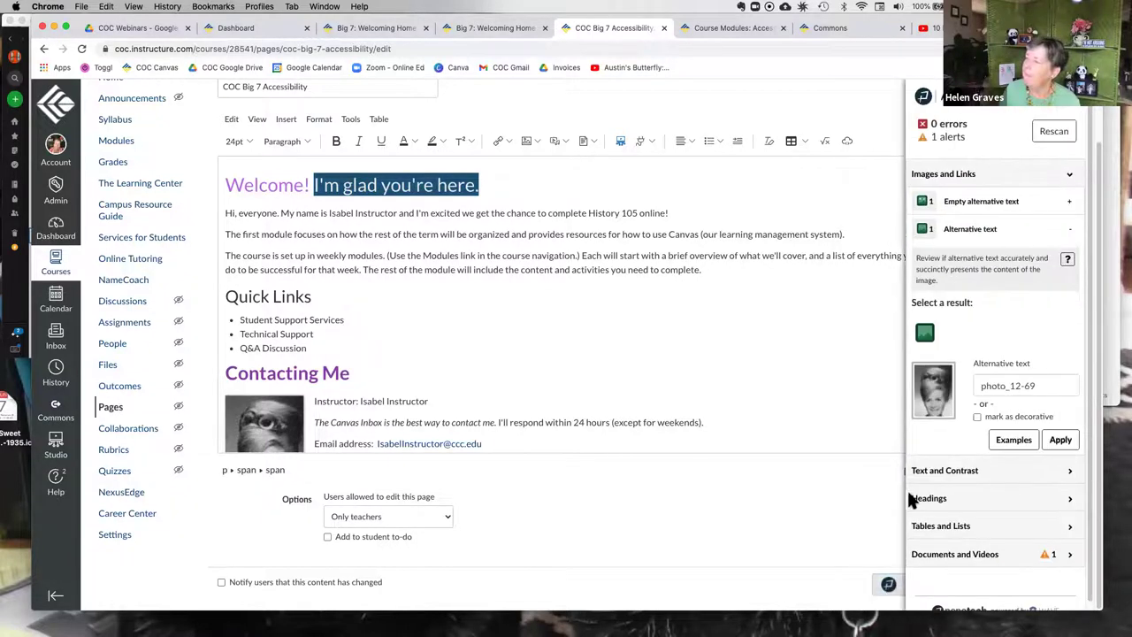
pyautogui.click(1070, 174)
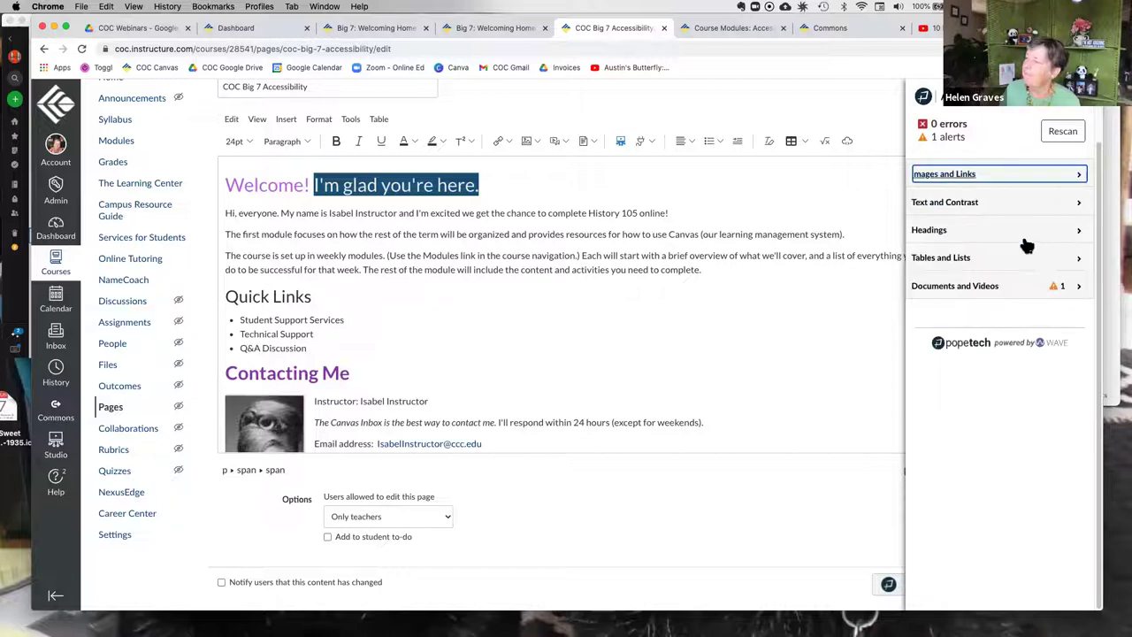
pyautogui.moveTo(312, 185); pyautogui.dragTo(479, 185)
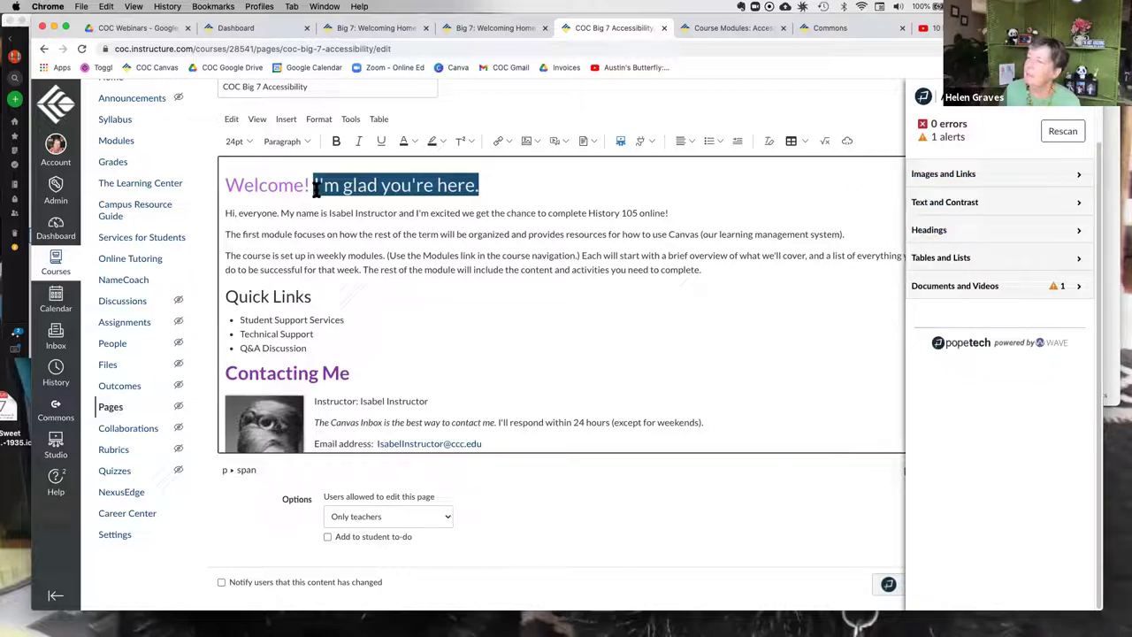
# - Make the 'Welcome! I'm glad you're here.' line a Heading 2 and apply the heading outline changes
pyautogui.click(942, 230)
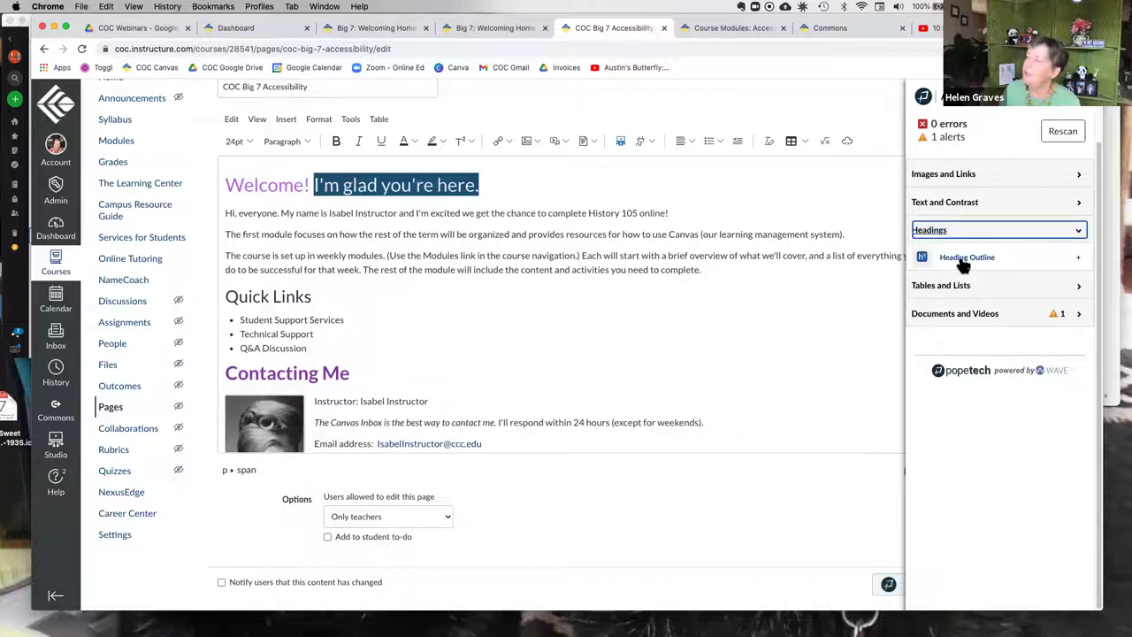
pyautogui.click(959, 258)
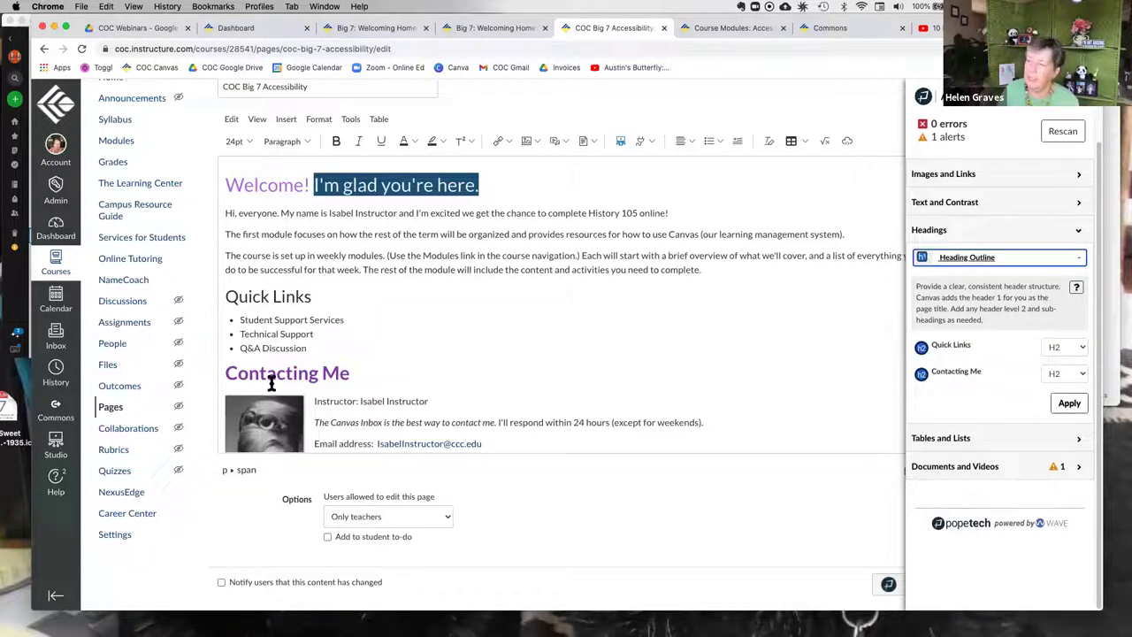
pyautogui.click(382, 186)
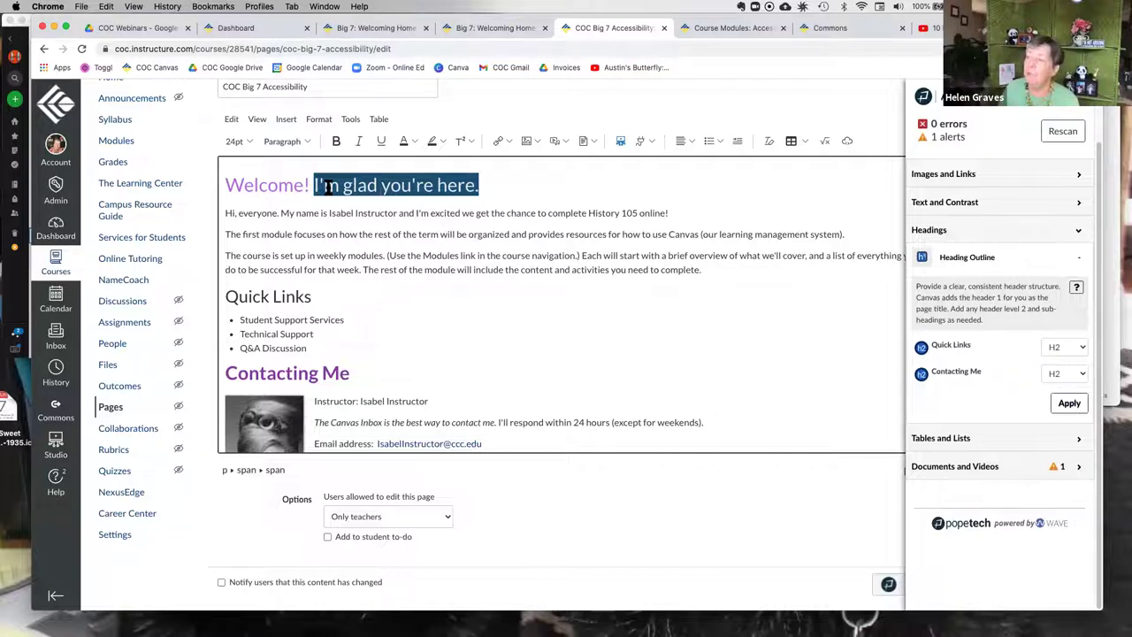
pyautogui.click(283, 141)
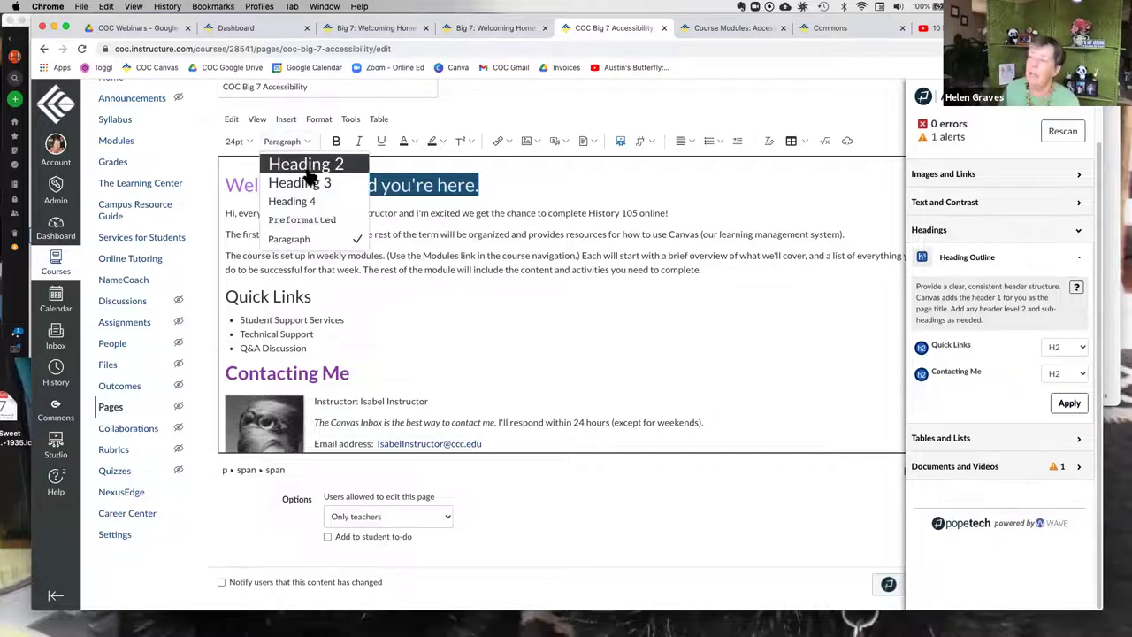
pyautogui.click(306, 166)
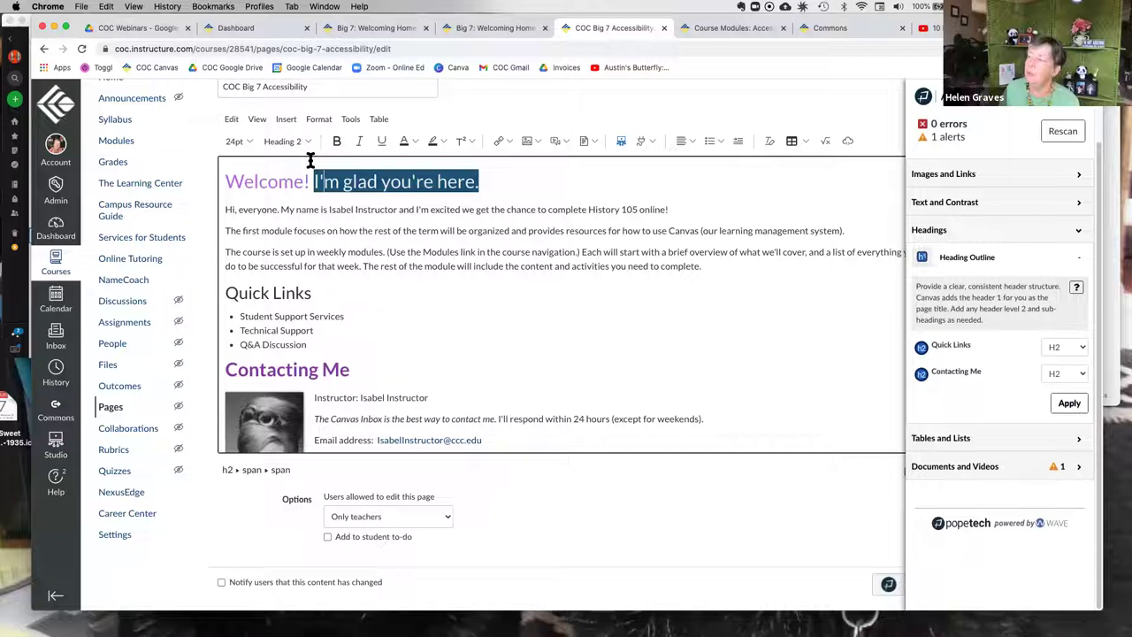
pyautogui.click(1070, 405)
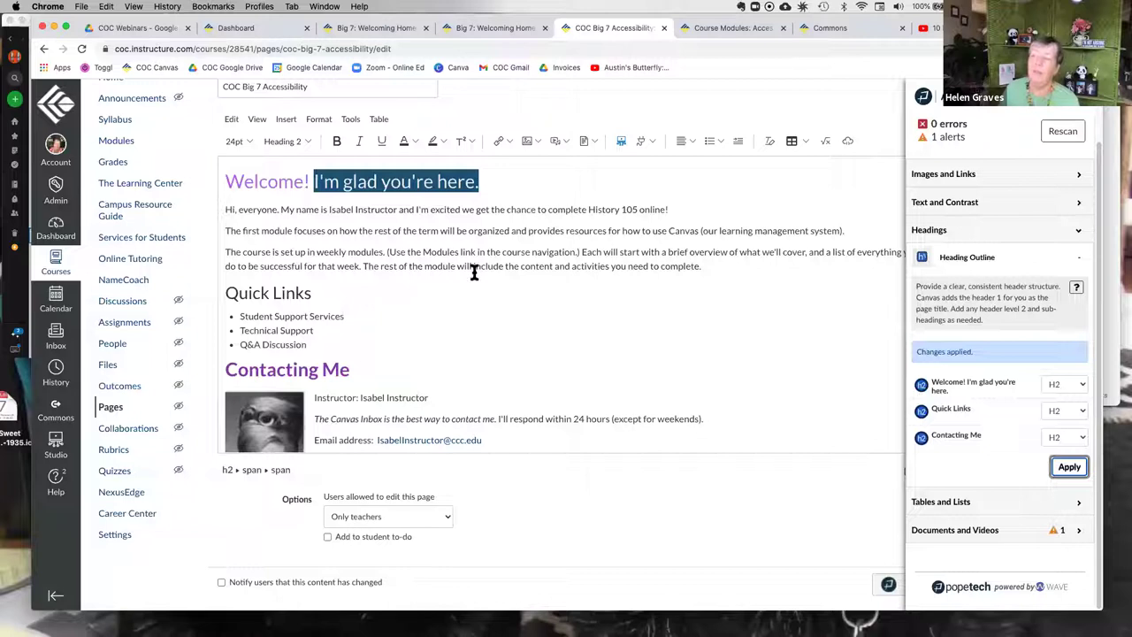
pyautogui.scroll(-2, 392, 291)
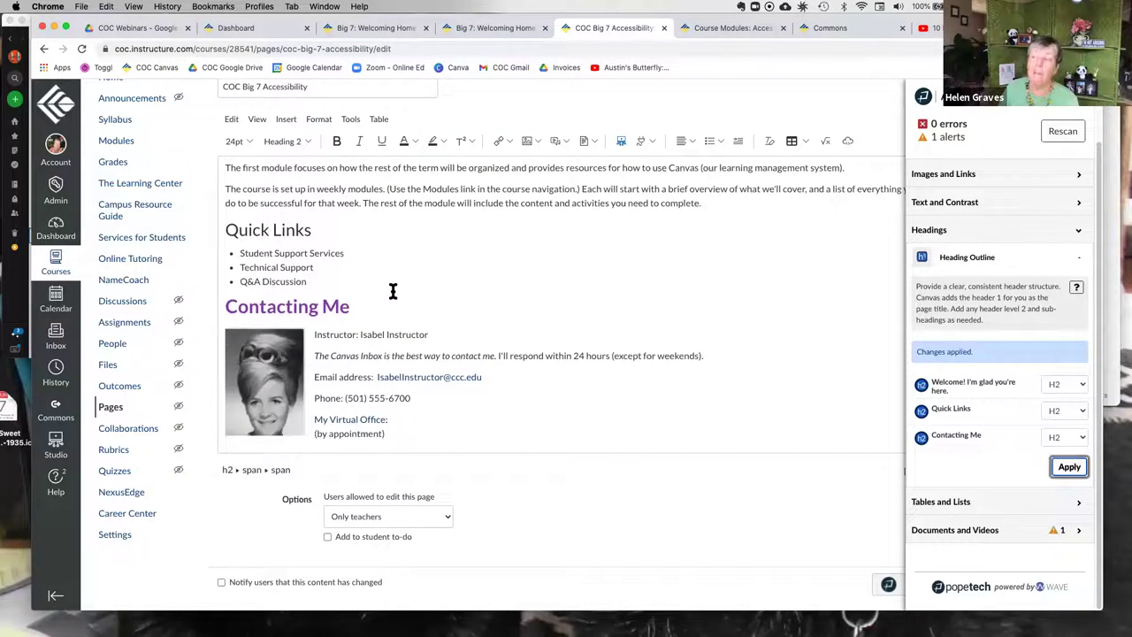
pyautogui.scroll(-2, 392, 291)
pyautogui.scroll(4, 393, 290)
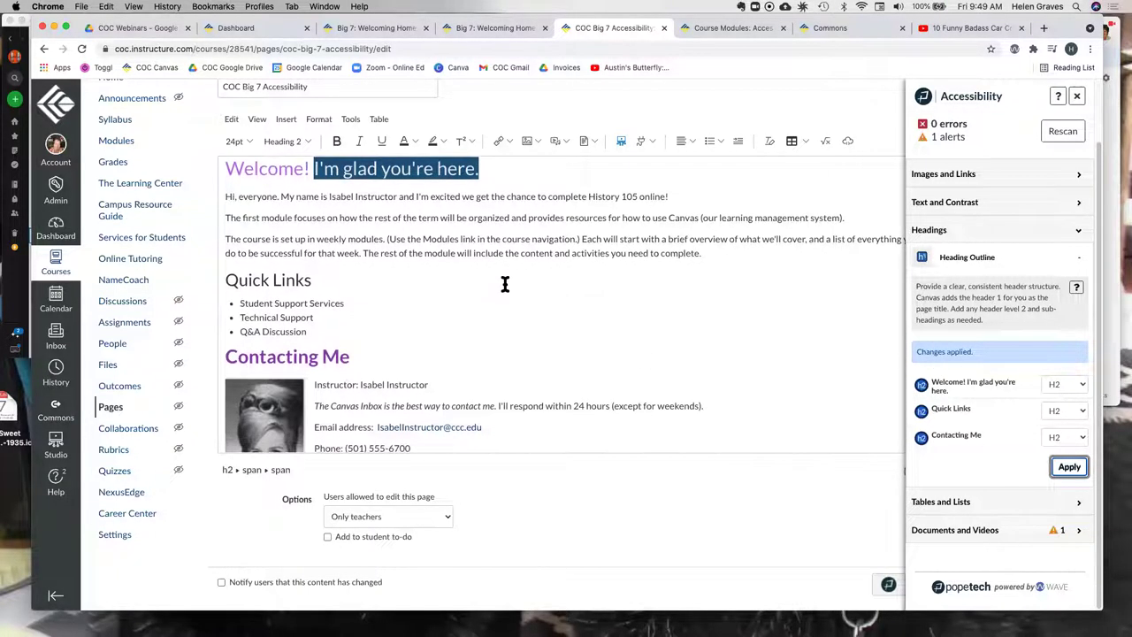
# - Expand Pope Tech's Tables and Lists results, which show one unordered list
pyautogui.scroll(1, 505, 284)
pyautogui.scroll(-10, 505, 284)
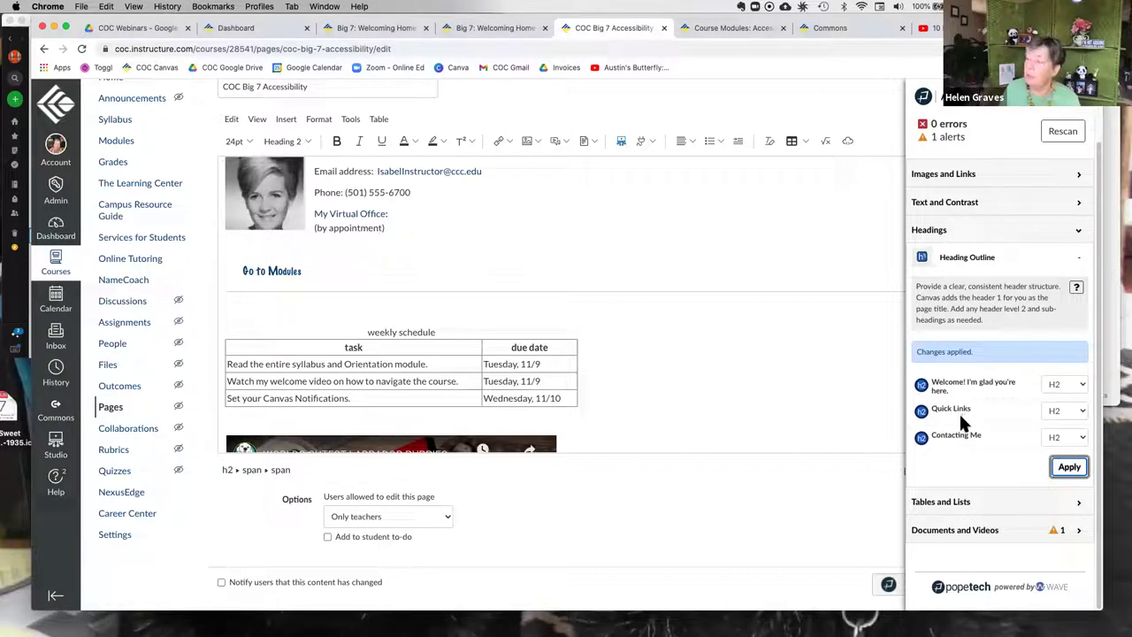
pyautogui.click(959, 501)
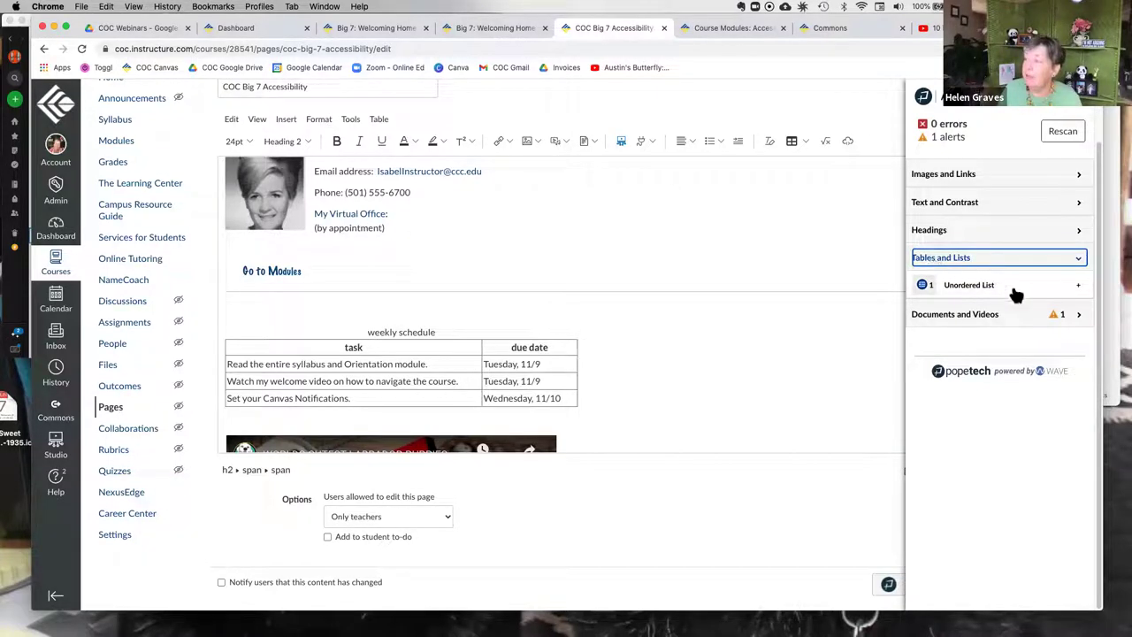
# - Inspect the unordered list and the photo's alt-text examples in Pope Tech, then collapse Alternative text
pyautogui.click(986, 287)
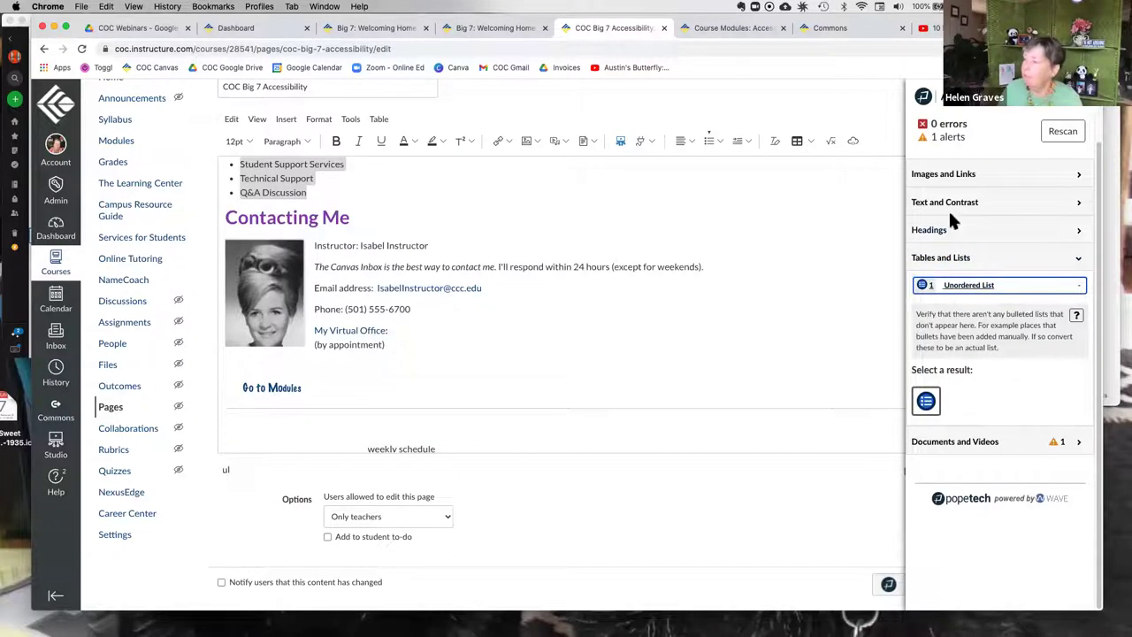
pyautogui.click(950, 174)
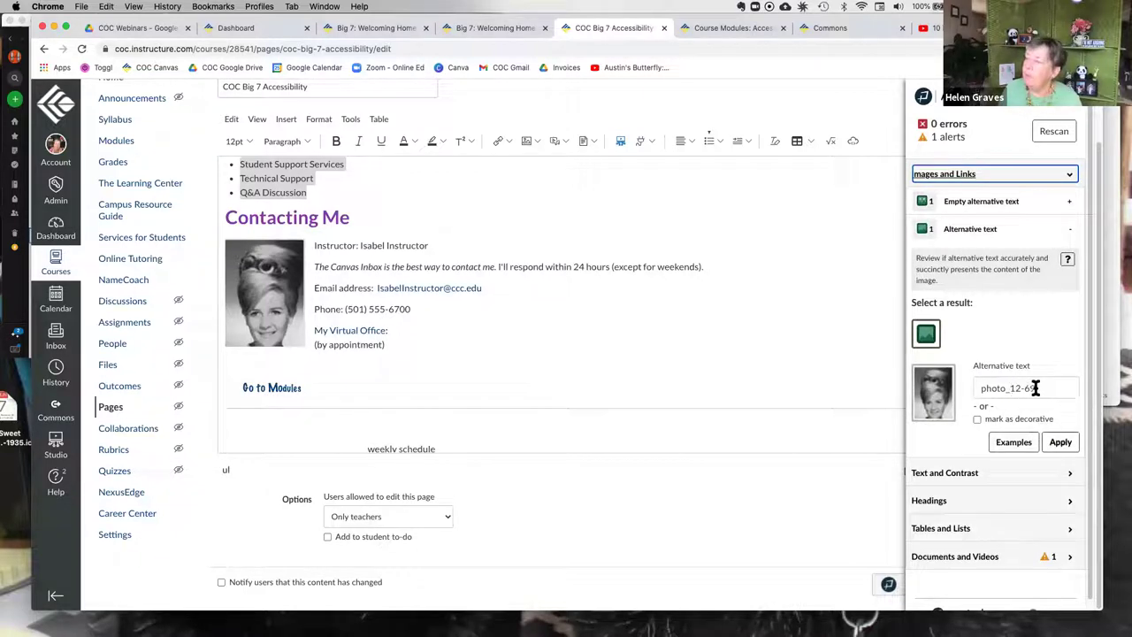
pyautogui.click(1060, 444)
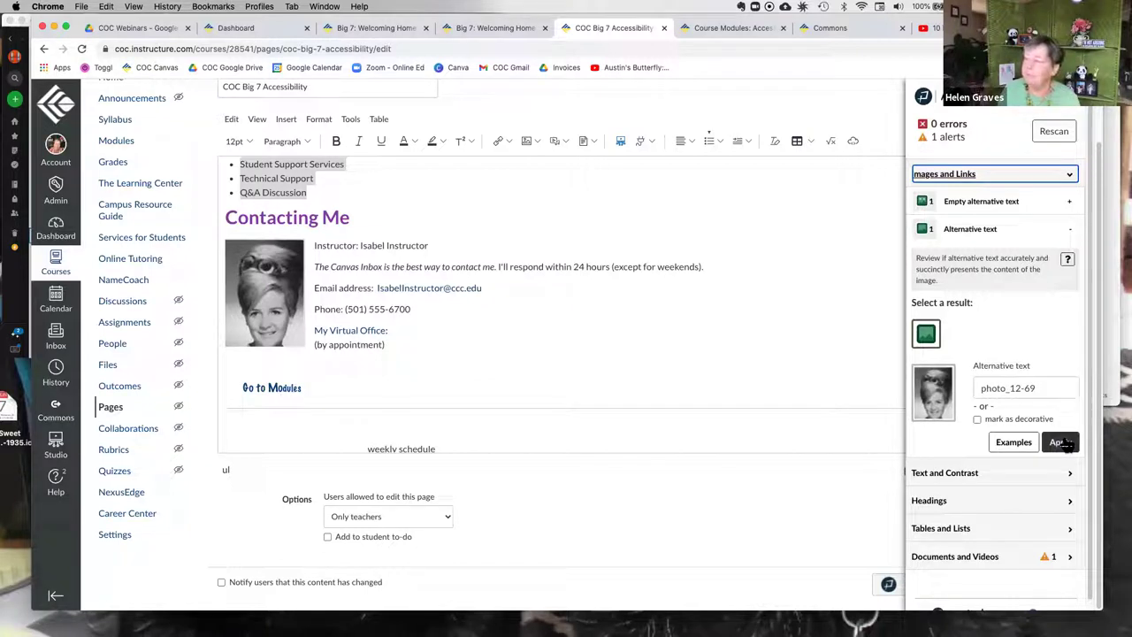
pyautogui.click(1017, 443)
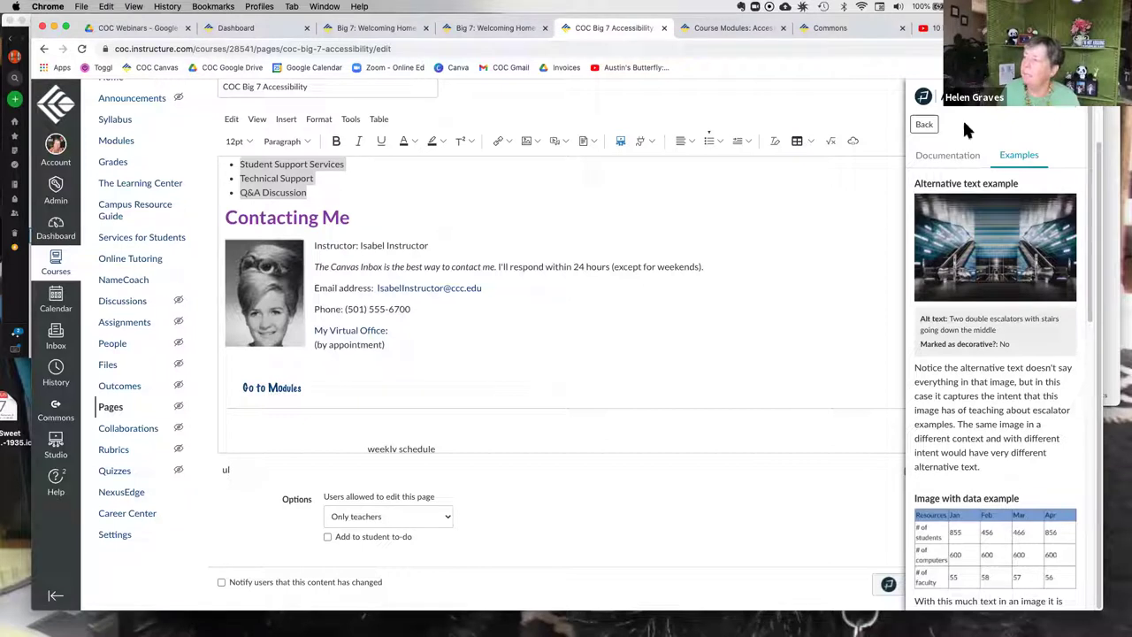
pyautogui.click(925, 126)
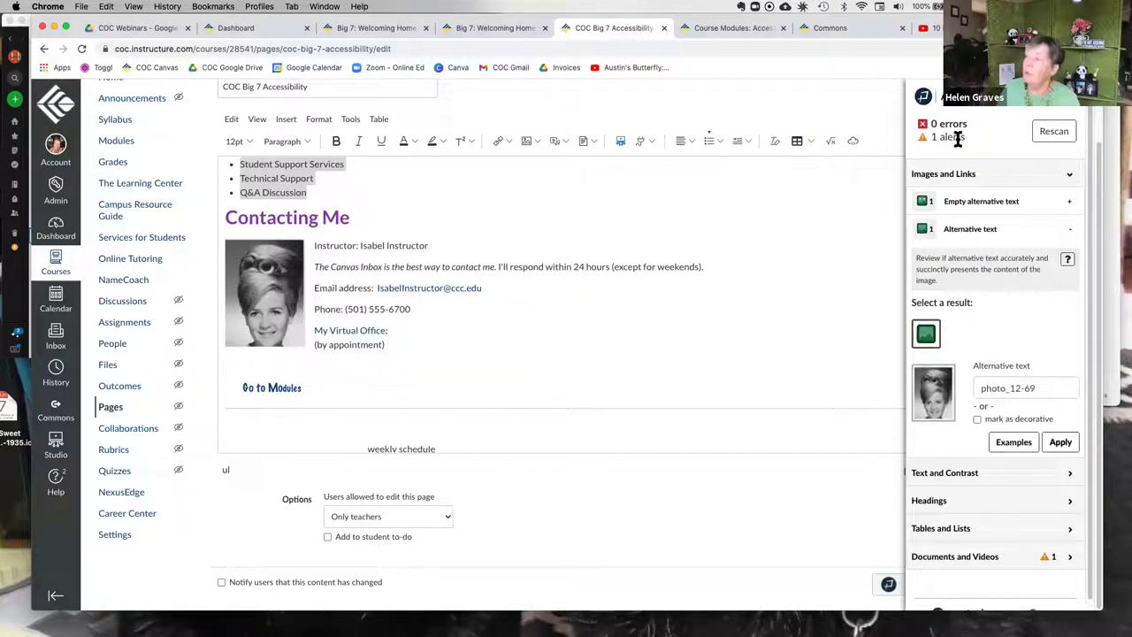
pyautogui.click(1070, 230)
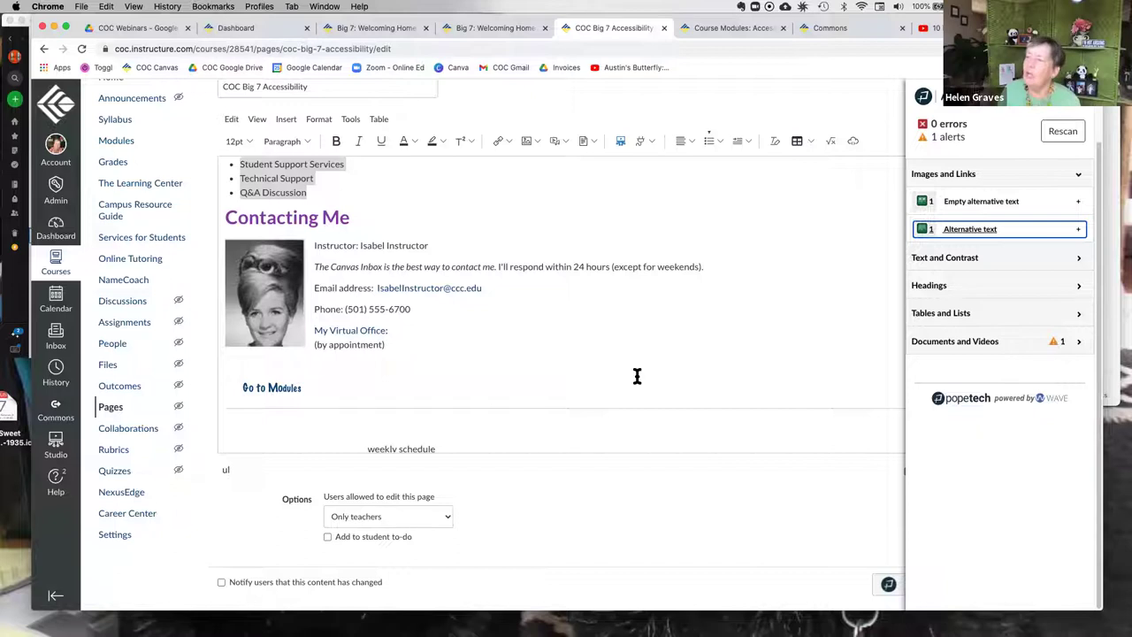
pyautogui.scroll(3, 360, 272)
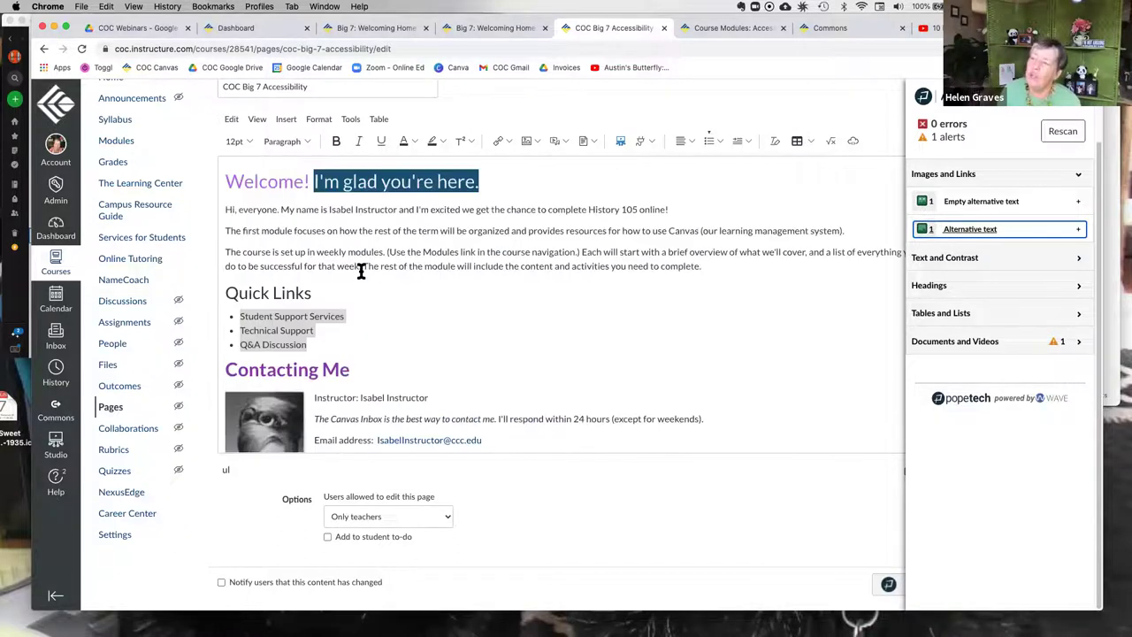
pyautogui.click(237, 181)
pyautogui.moveTo(316, 294); pyautogui.dragTo(380, 181)
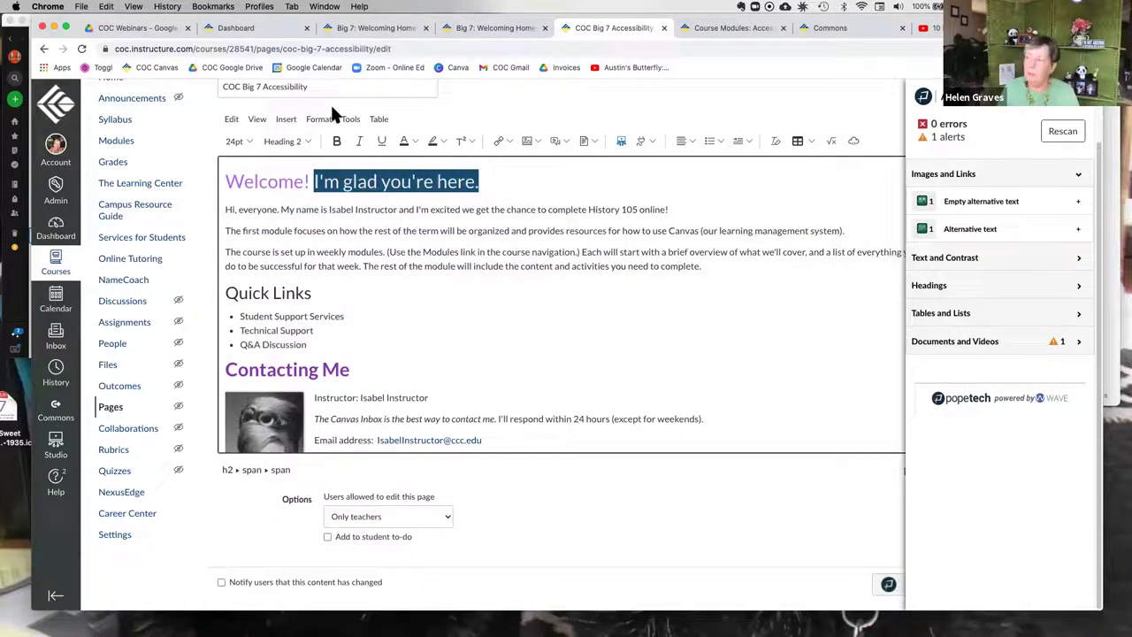
pyautogui.click(308, 141)
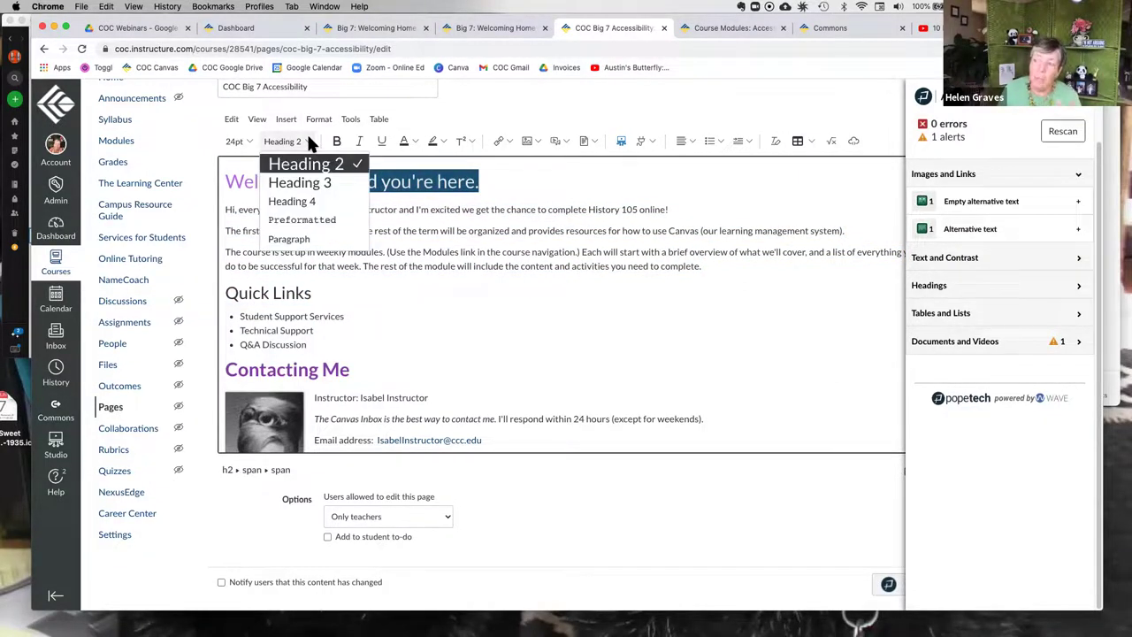
pyautogui.click(372, 341)
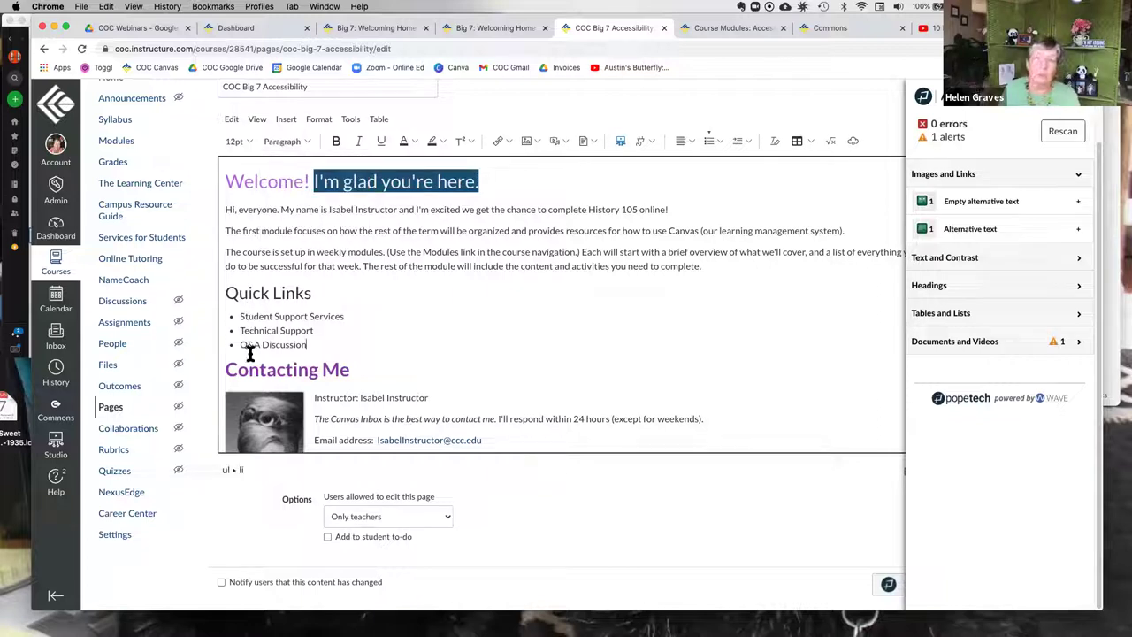
pyautogui.scroll(-5, 498, 366)
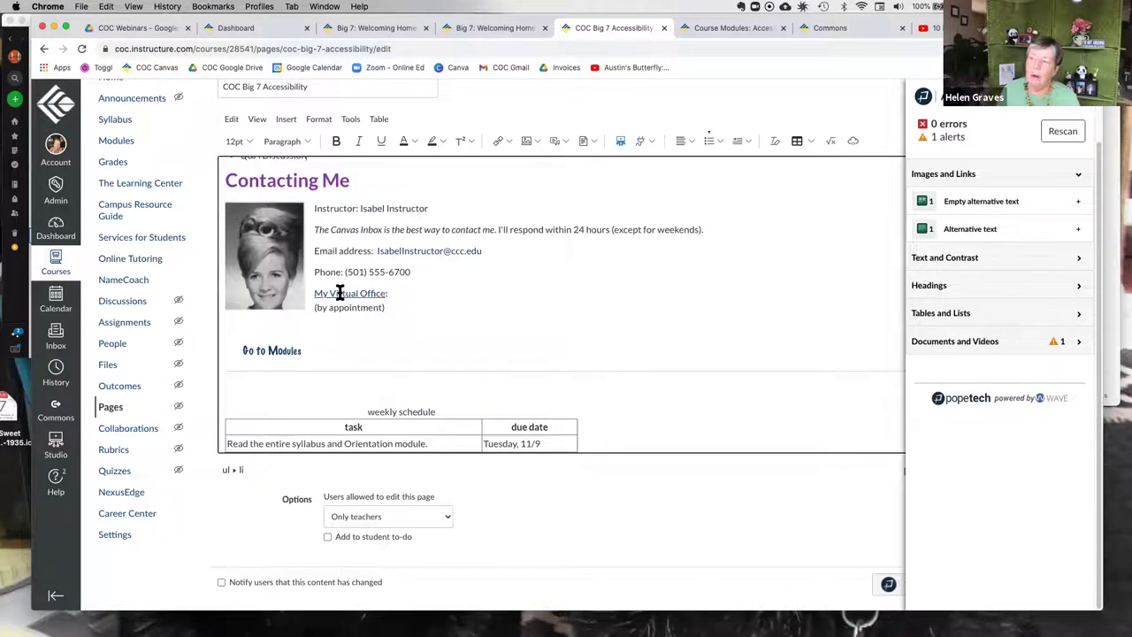
pyautogui.scroll(-1, 339, 293)
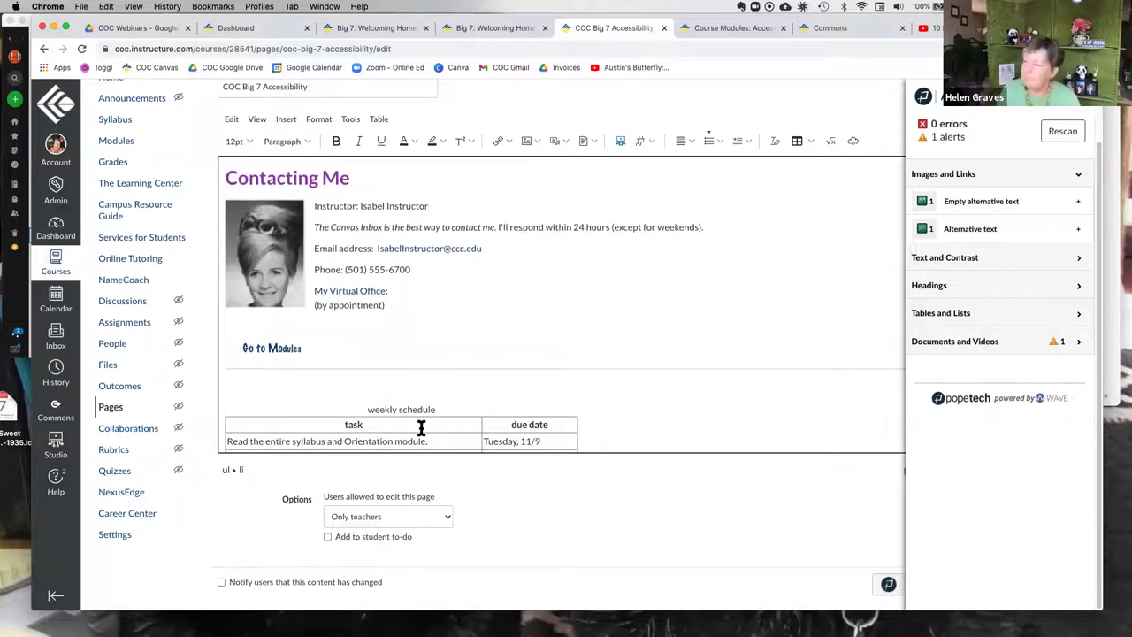
pyautogui.scroll(-1, 421, 428)
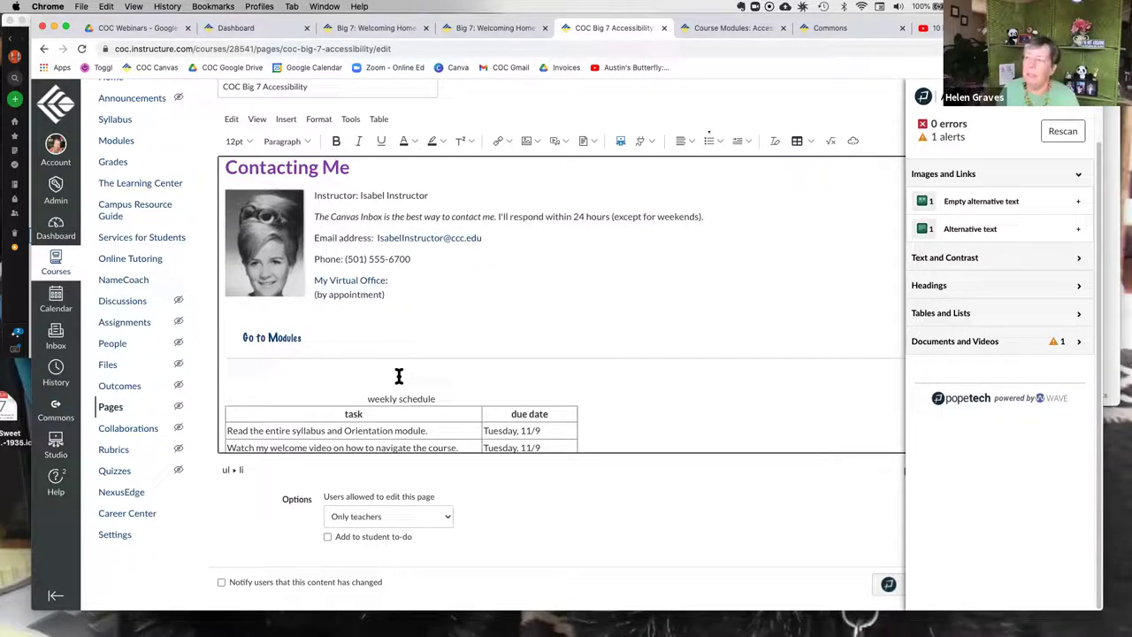
pyautogui.scroll(3, 397, 374)
pyautogui.moveTo(228, 181); pyautogui.dragTo(327, 181)
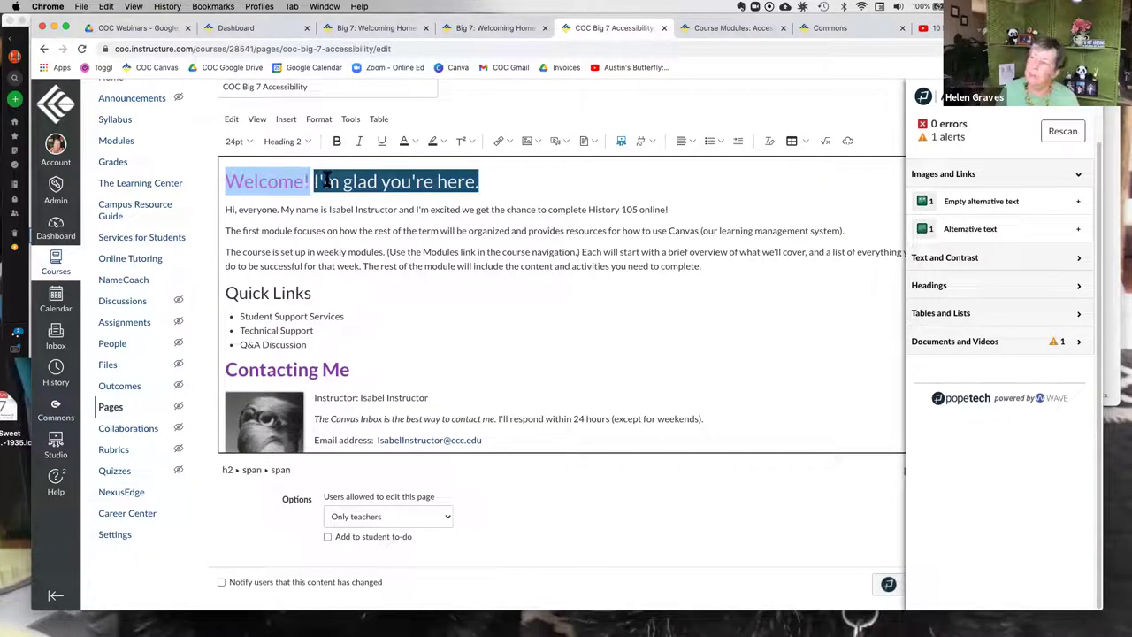
pyautogui.click(414, 140)
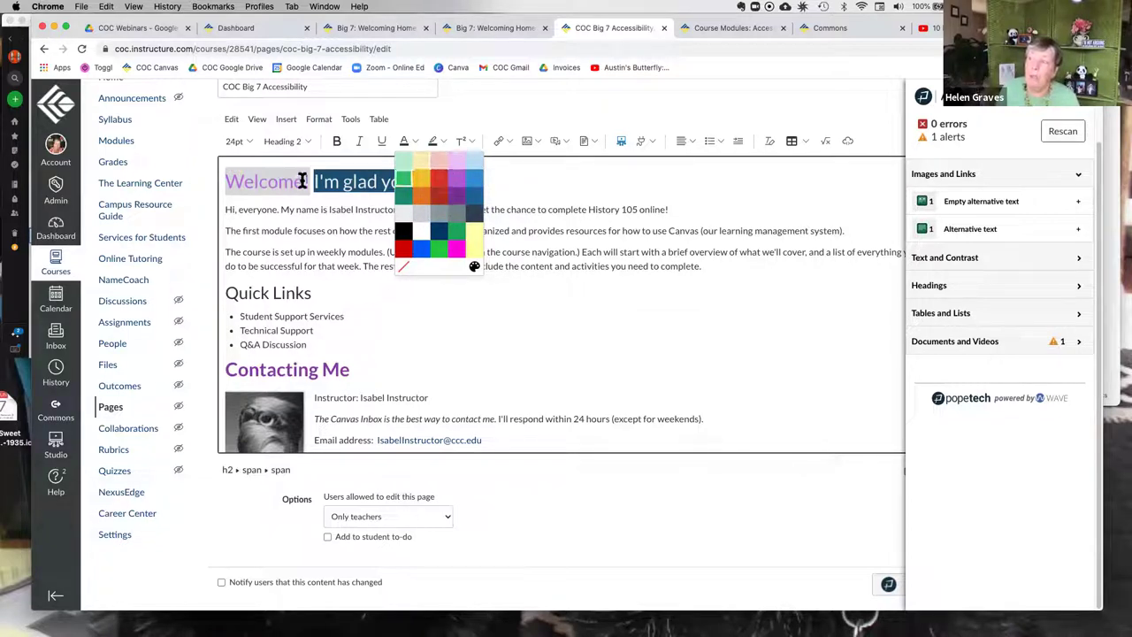
pyautogui.press('Escape')
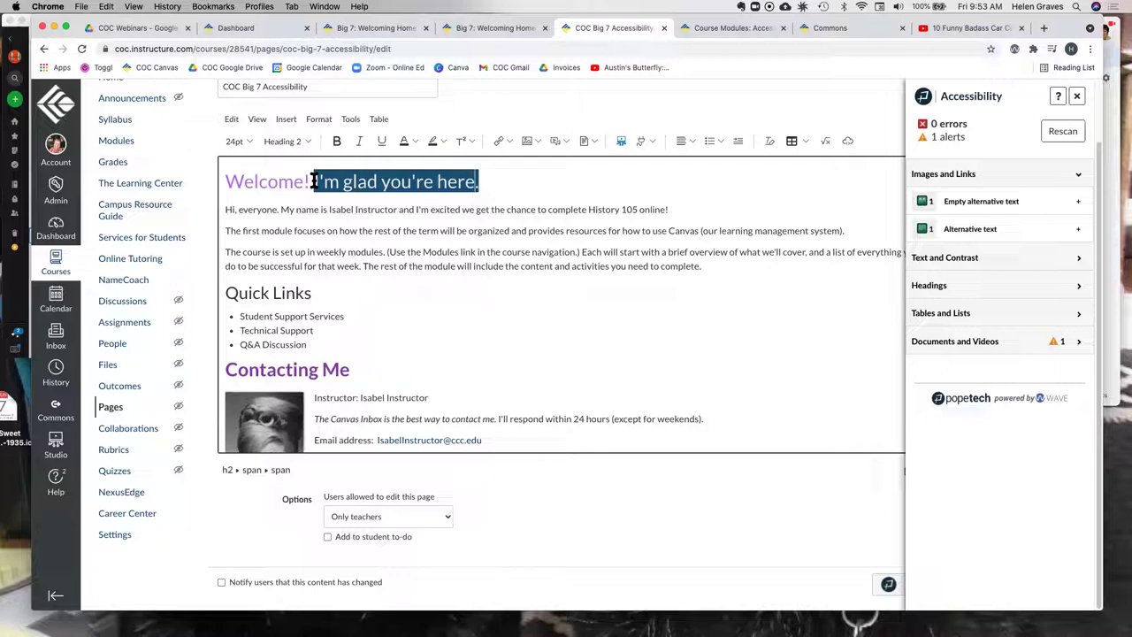
# - Open Canvas Template: Online in a new tab, expand Module [Title and Date], and open Module 1 ASSIGNMENT
pyautogui.click(254, 27)
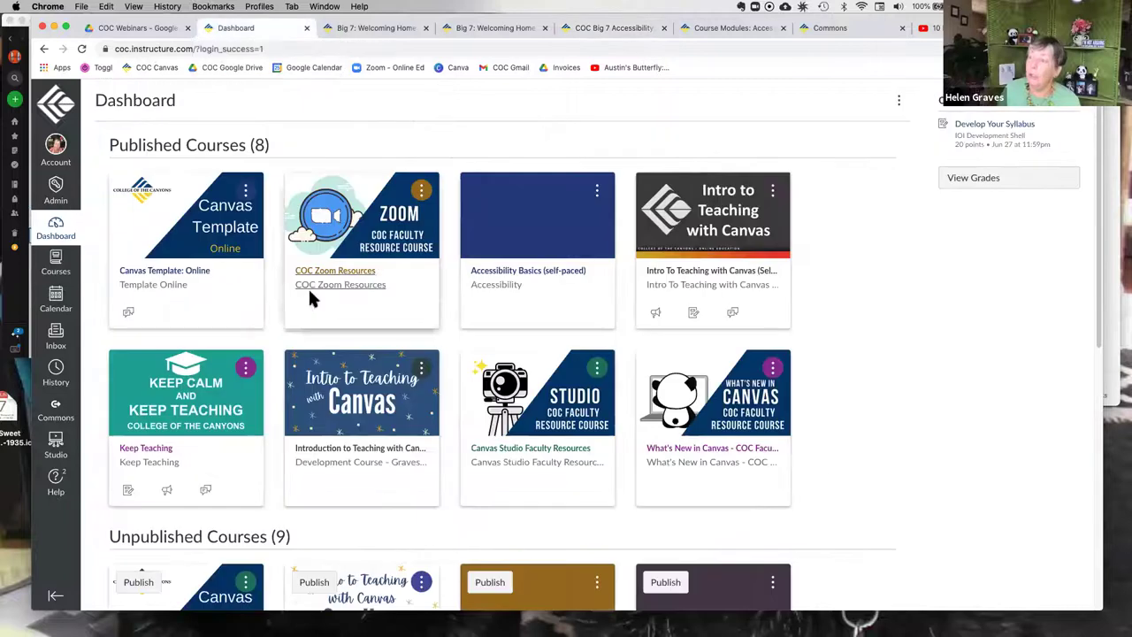
pyautogui.rightClick(159, 264)
pyautogui.click(177, 272)
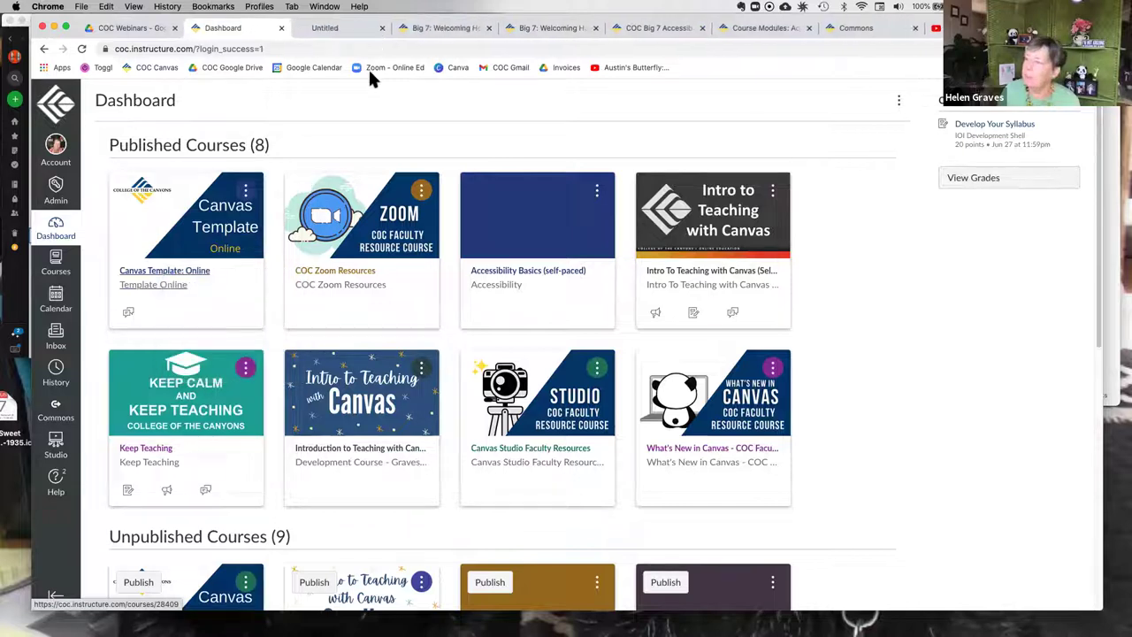
pyautogui.click(354, 29)
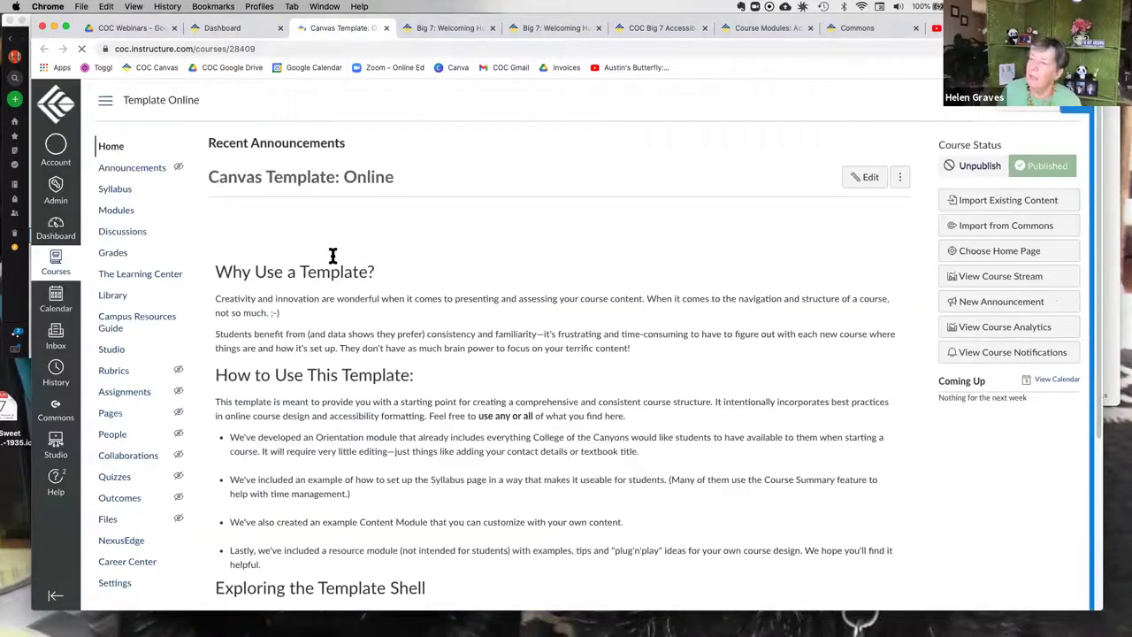
pyautogui.click(116, 211)
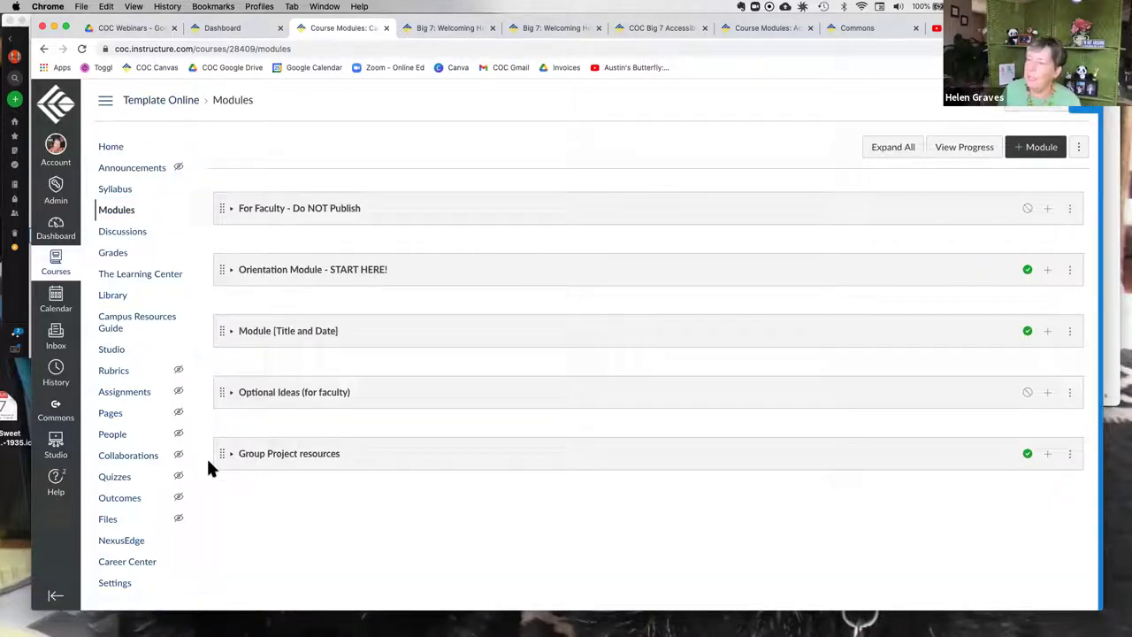
pyautogui.click(234, 331)
pyautogui.scroll(-5, 335, 432)
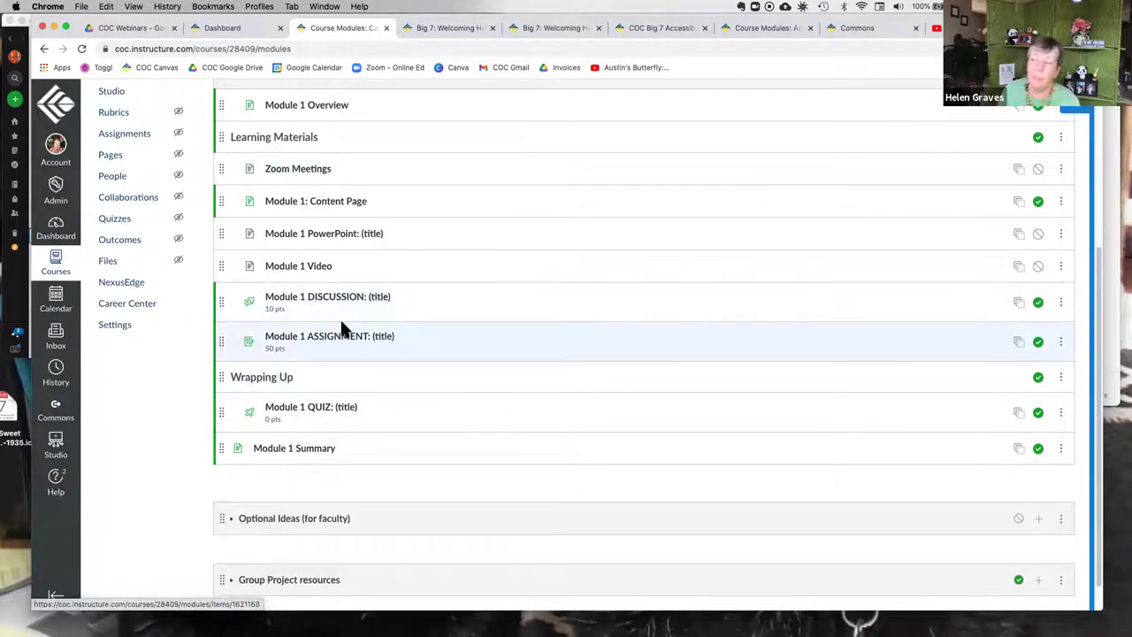
pyautogui.click(347, 342)
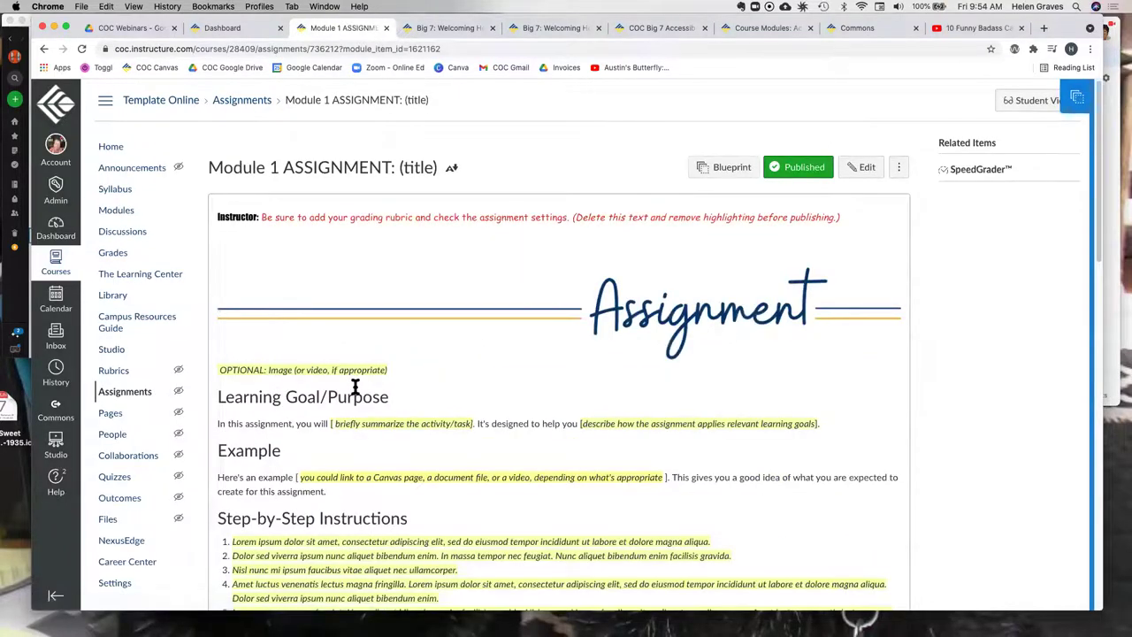
# - Scroll through the Module 1 ASSIGNMENT page, glance at the Dashboard tab, then return to it
pyautogui.scroll(-5, 354, 386)
pyautogui.scroll(2, 431, 304)
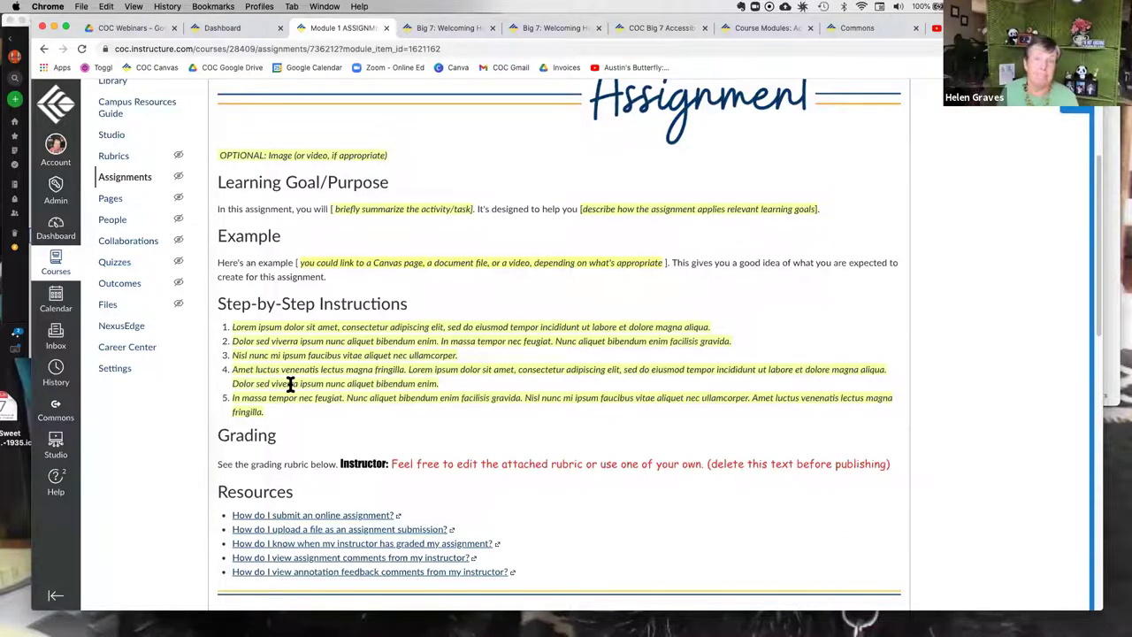
pyautogui.scroll(5, 380, 397)
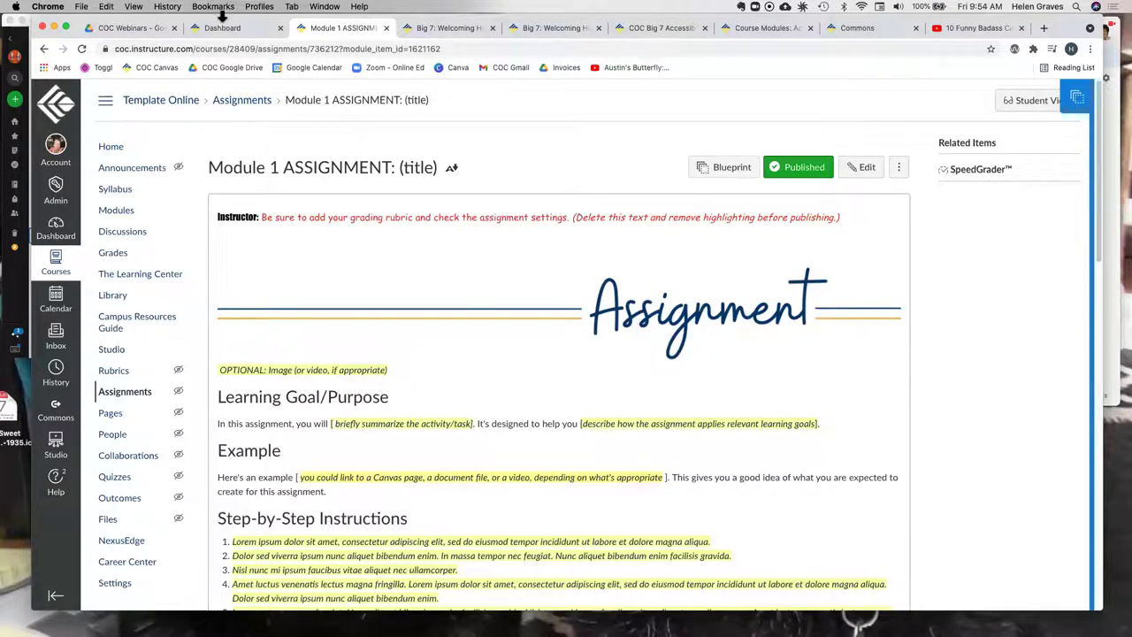
pyautogui.click(222, 29)
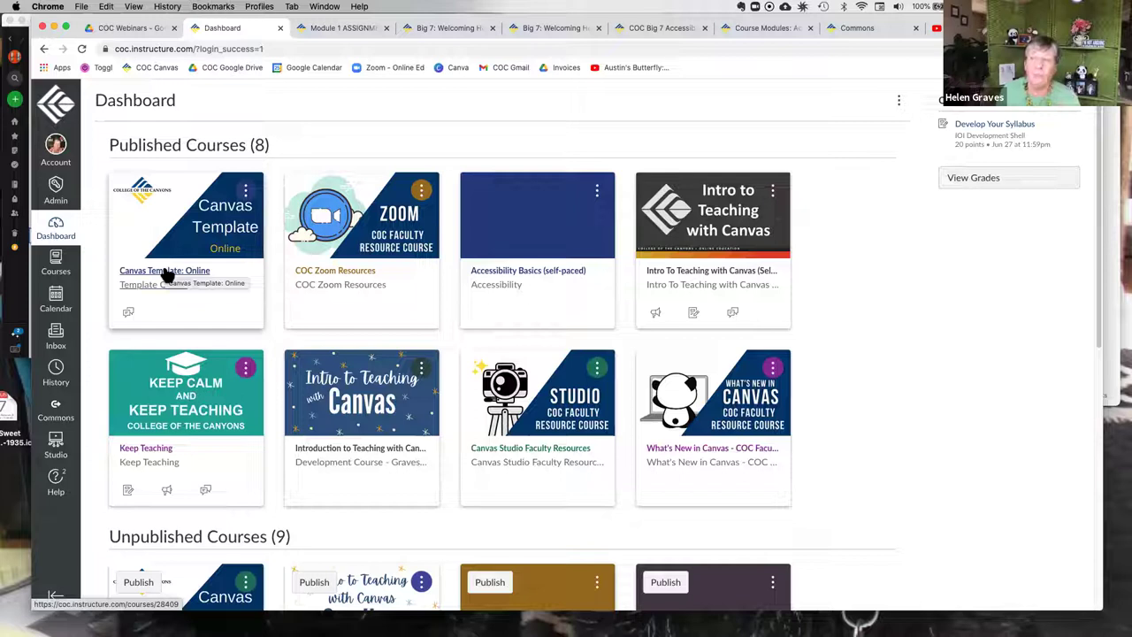
pyautogui.click(347, 27)
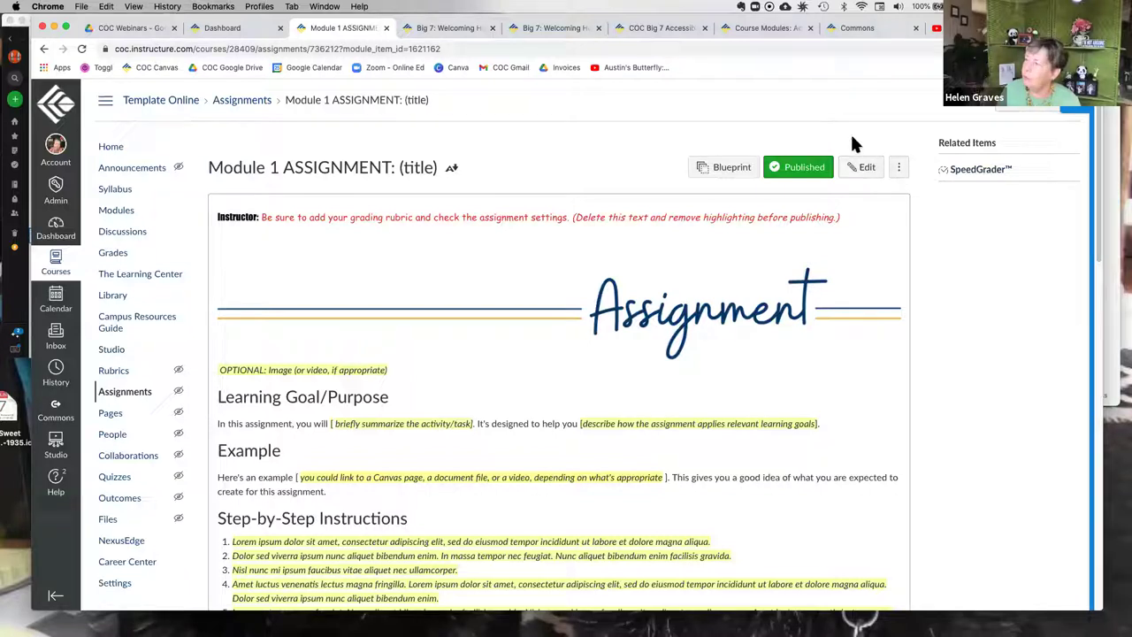
pyautogui.click(899, 170)
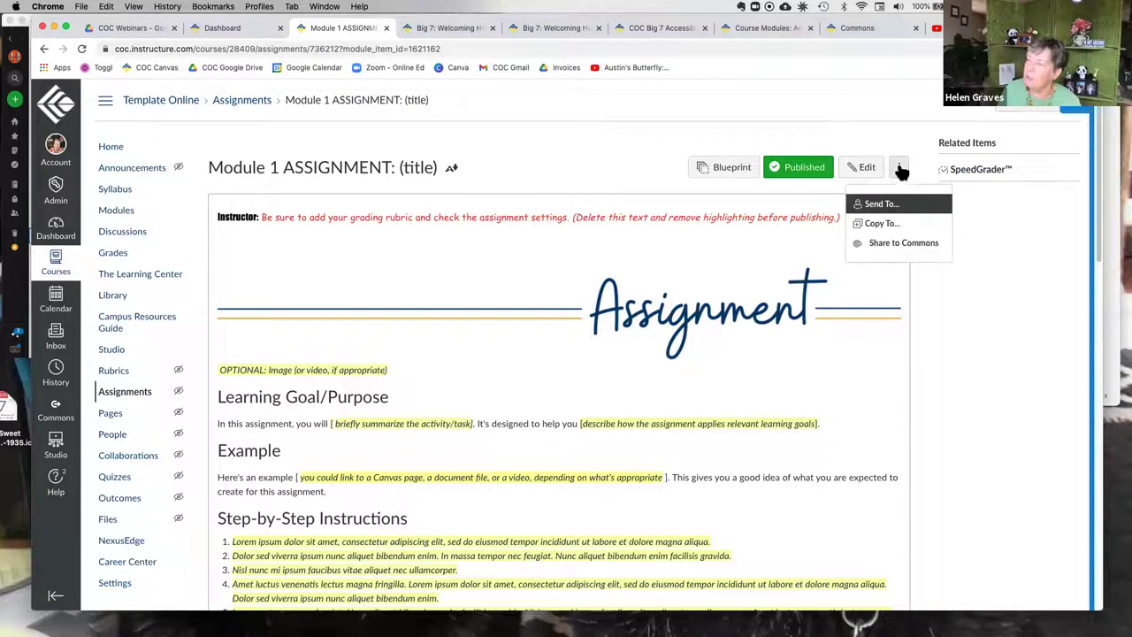
pyautogui.click(884, 225)
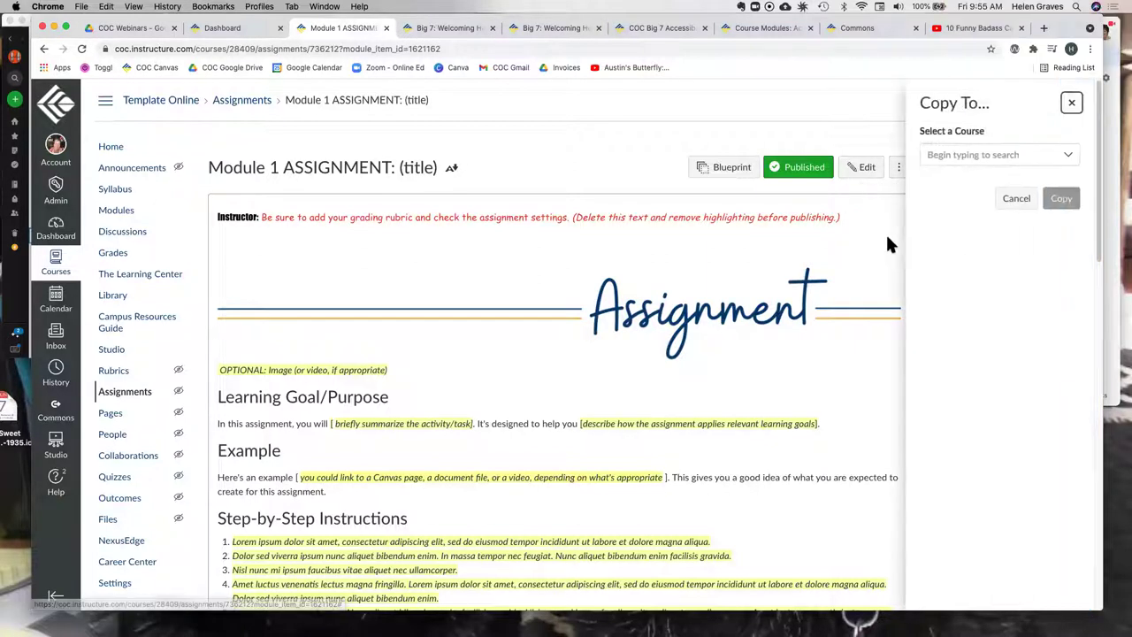
pyautogui.click(967, 155)
pyautogui.write('graves')
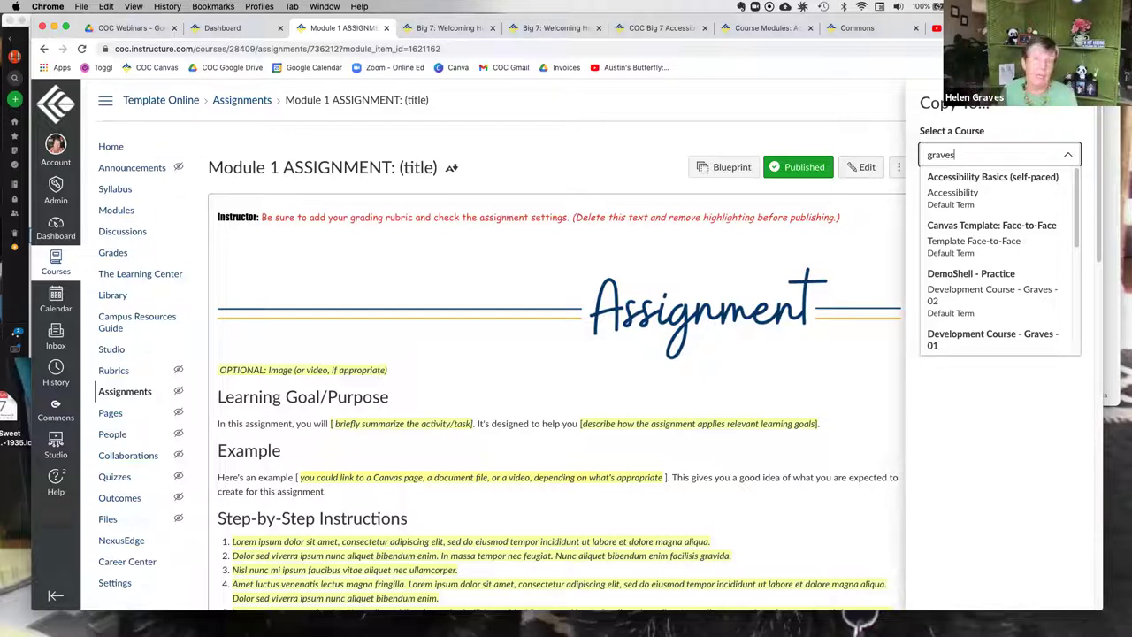
pyautogui.press('Down')
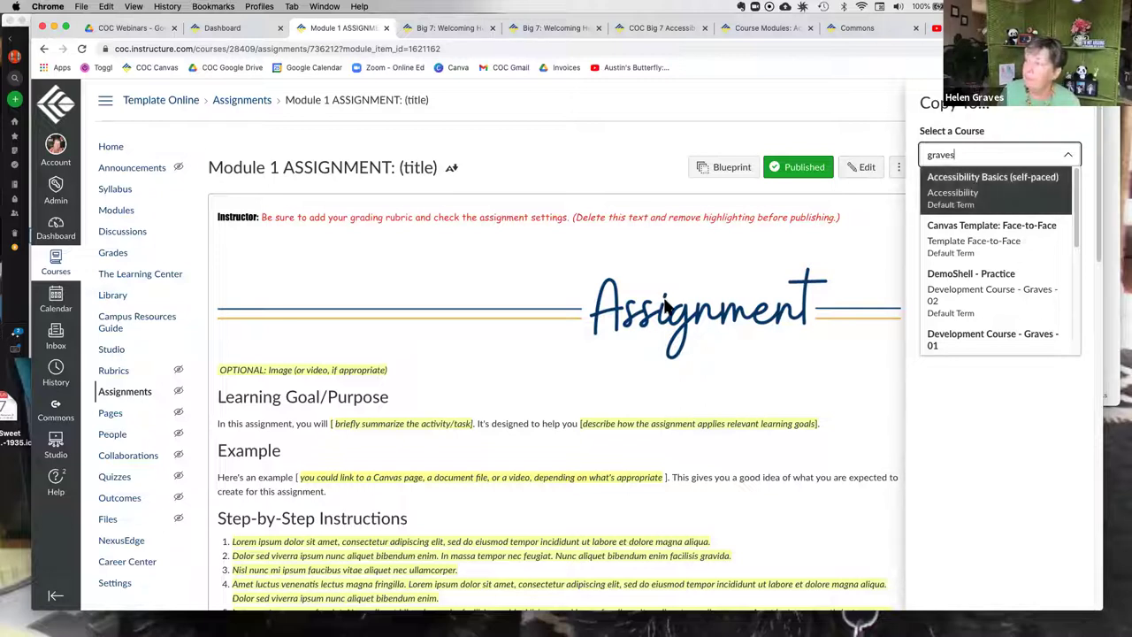
pyautogui.click(463, 279)
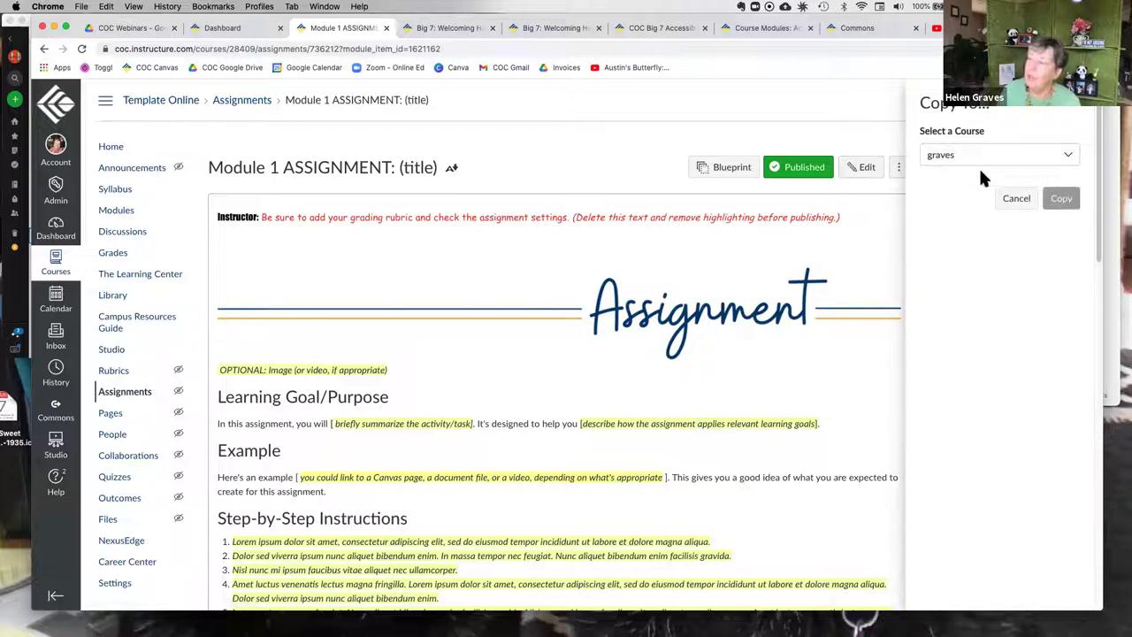
pyautogui.click(1016, 198)
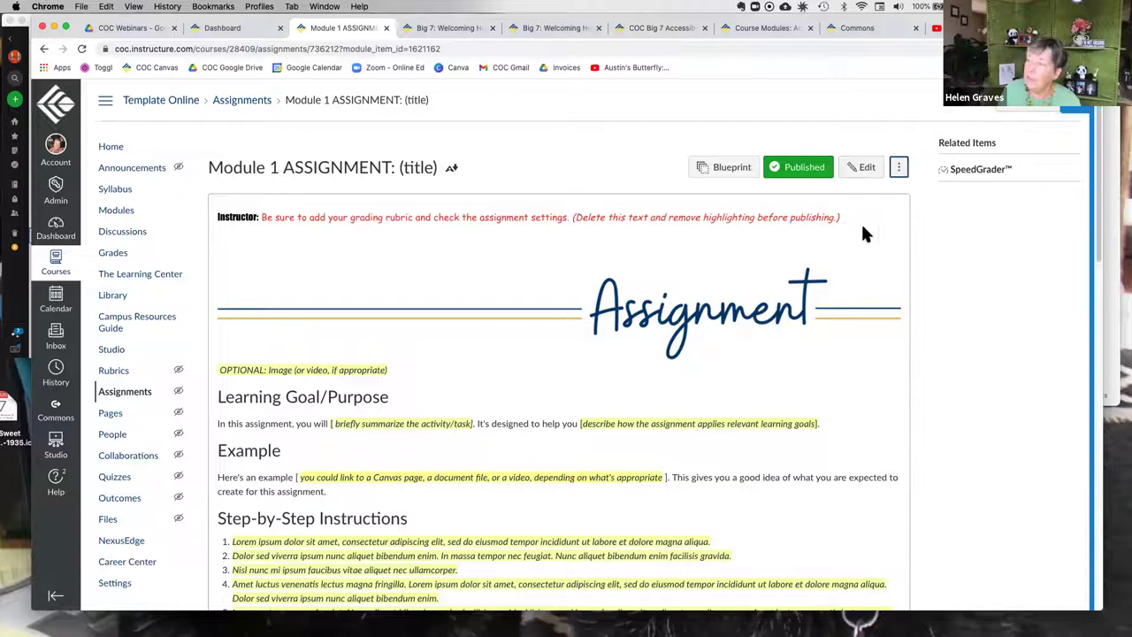
pyautogui.click(899, 168)
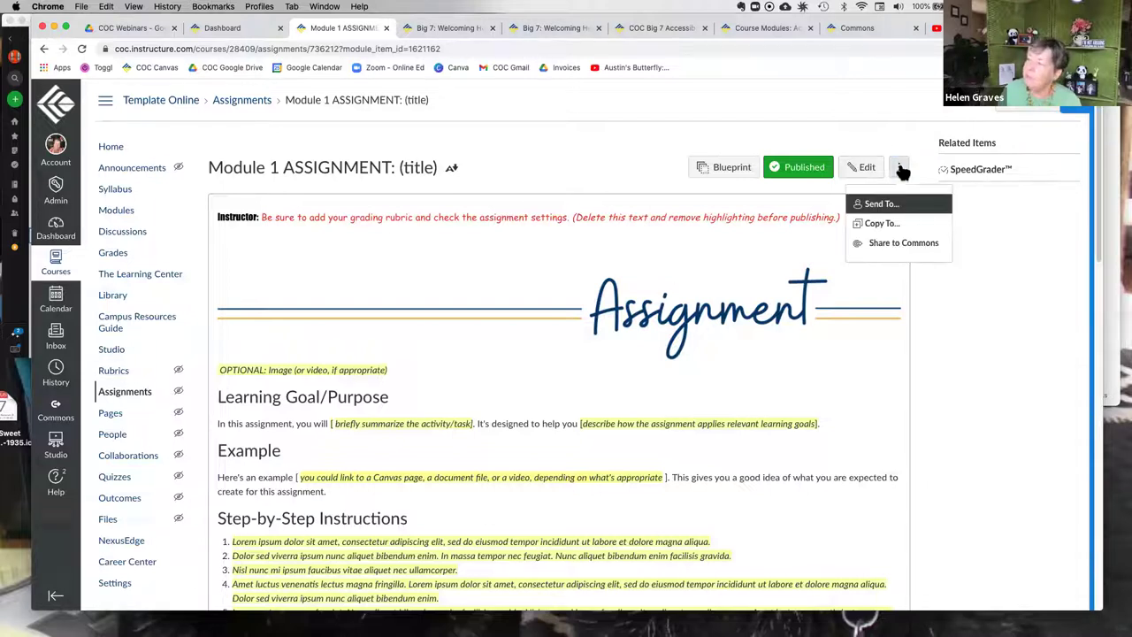
# - Open the template's Assignments list and view, then dismiss, the Module 1 ASSIGNMENT actions menu
pyautogui.click(125, 394)
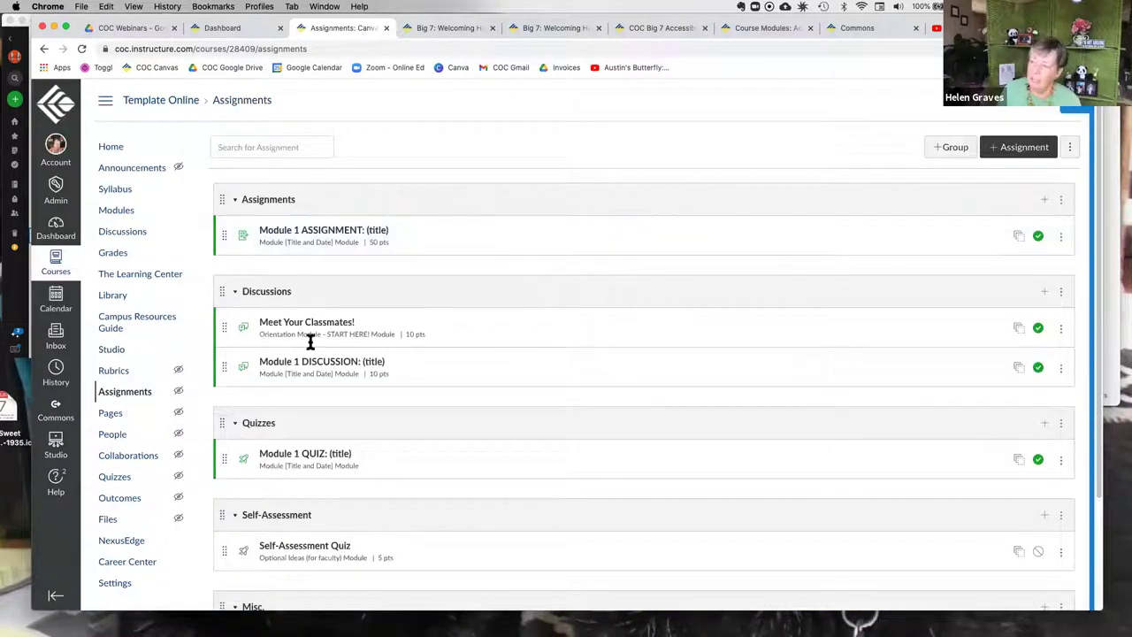
pyautogui.scroll(-3, 341, 502)
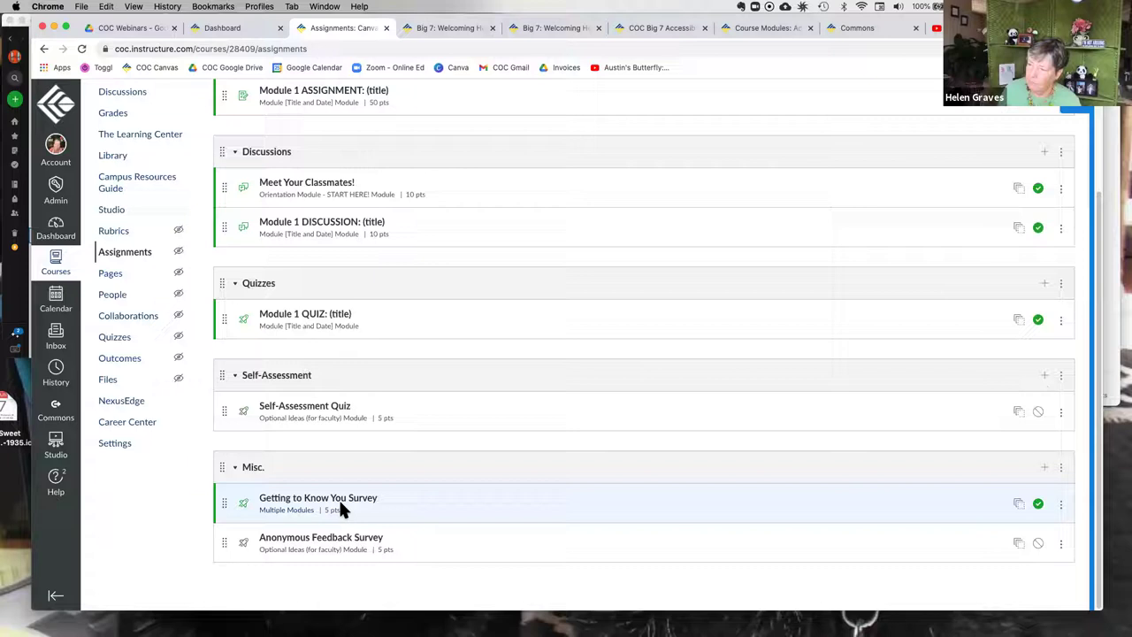
pyautogui.scroll(3, 339, 498)
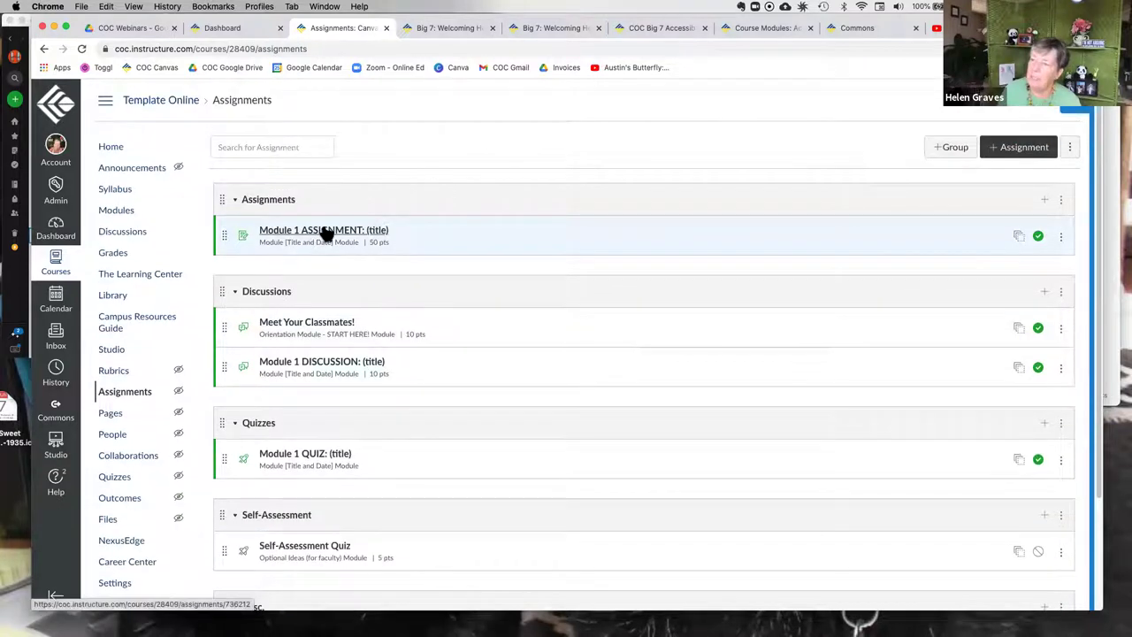
pyautogui.click(1061, 236)
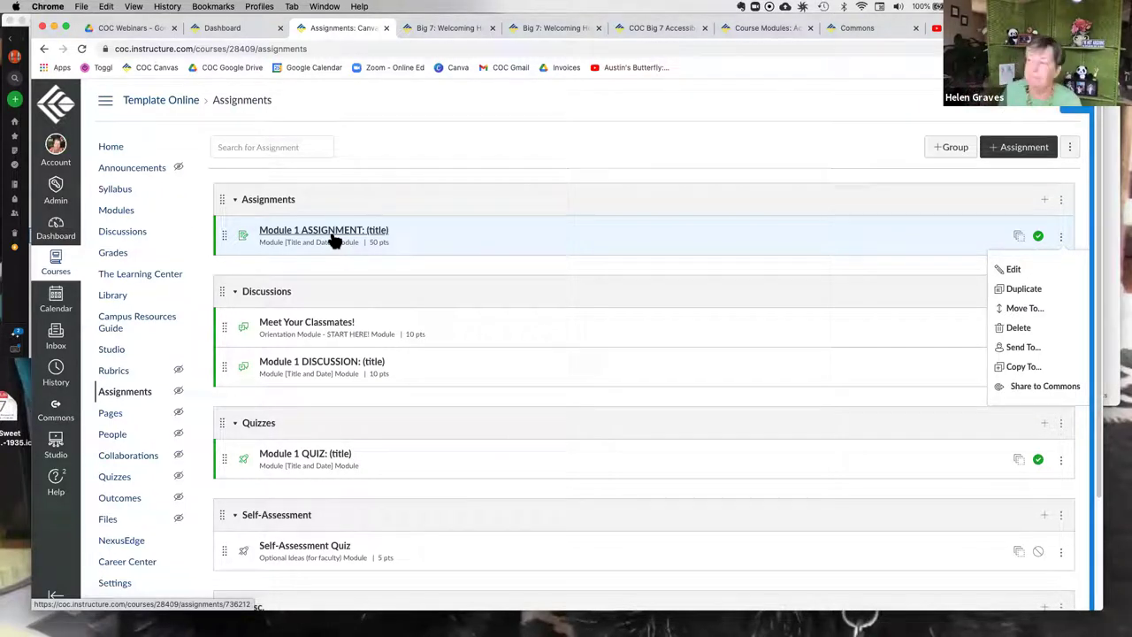
pyautogui.click(721, 151)
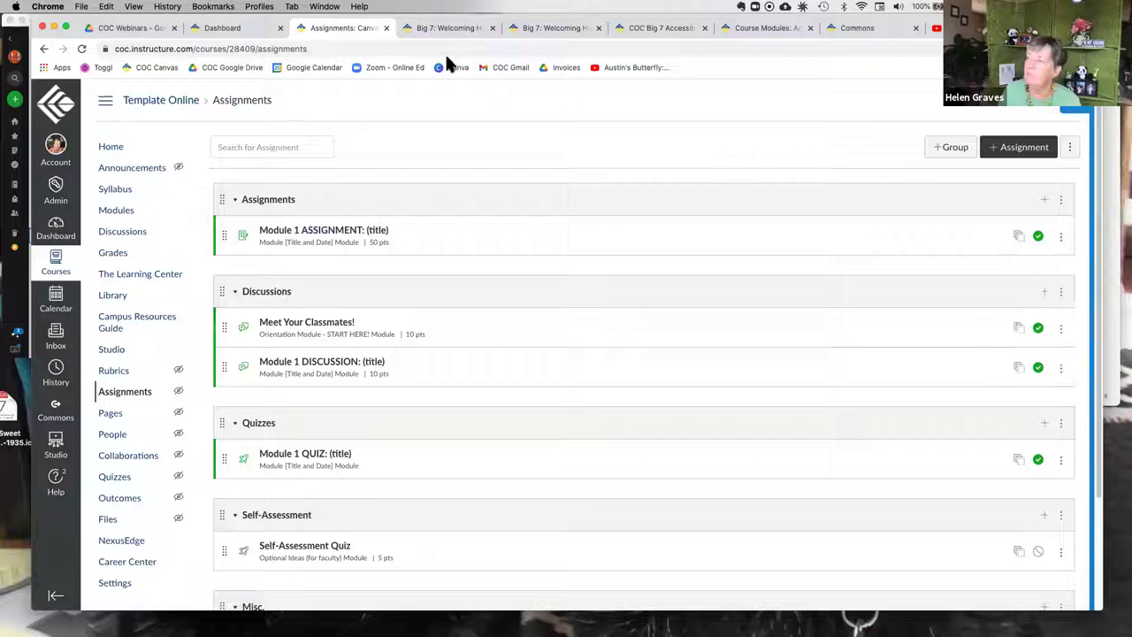
pyautogui.click(665, 30)
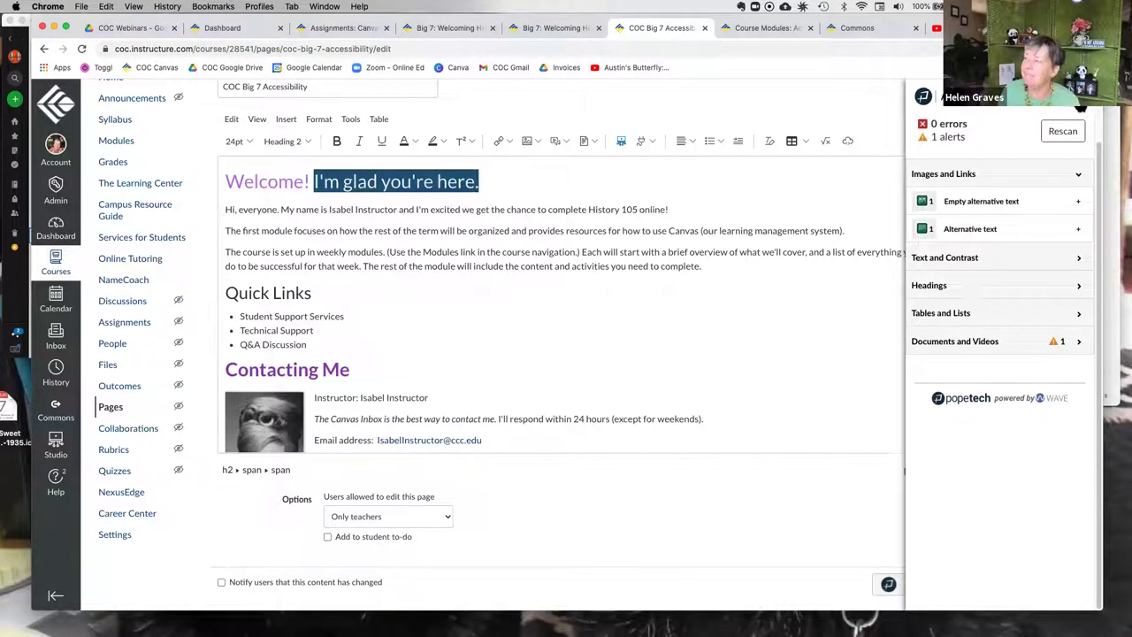
# - Close the Pope Tech panel and save the COC Big 7 Accessibility page
pyautogui.click(887, 583)
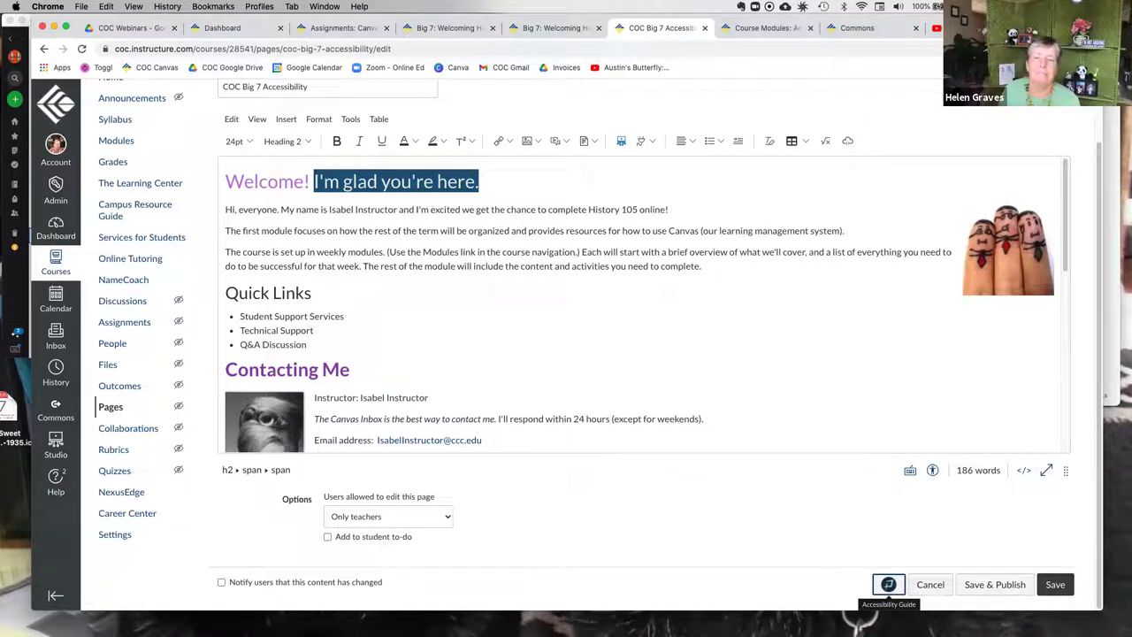
pyautogui.scroll(-2, 573, 303)
pyautogui.scroll(-10, 573, 303)
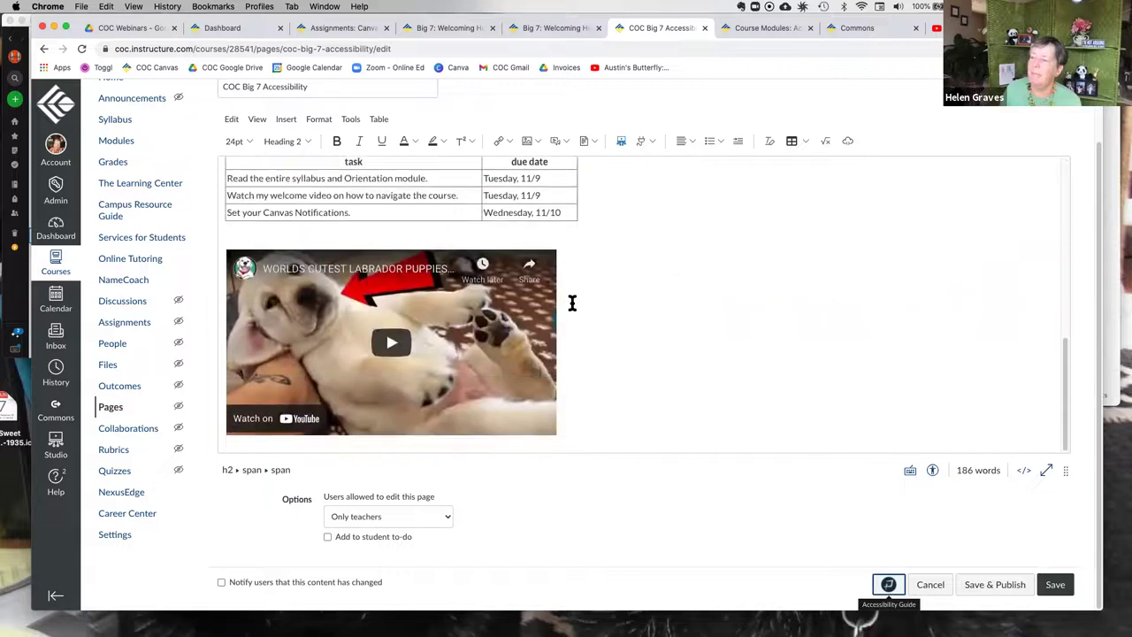
pyautogui.click(1054, 586)
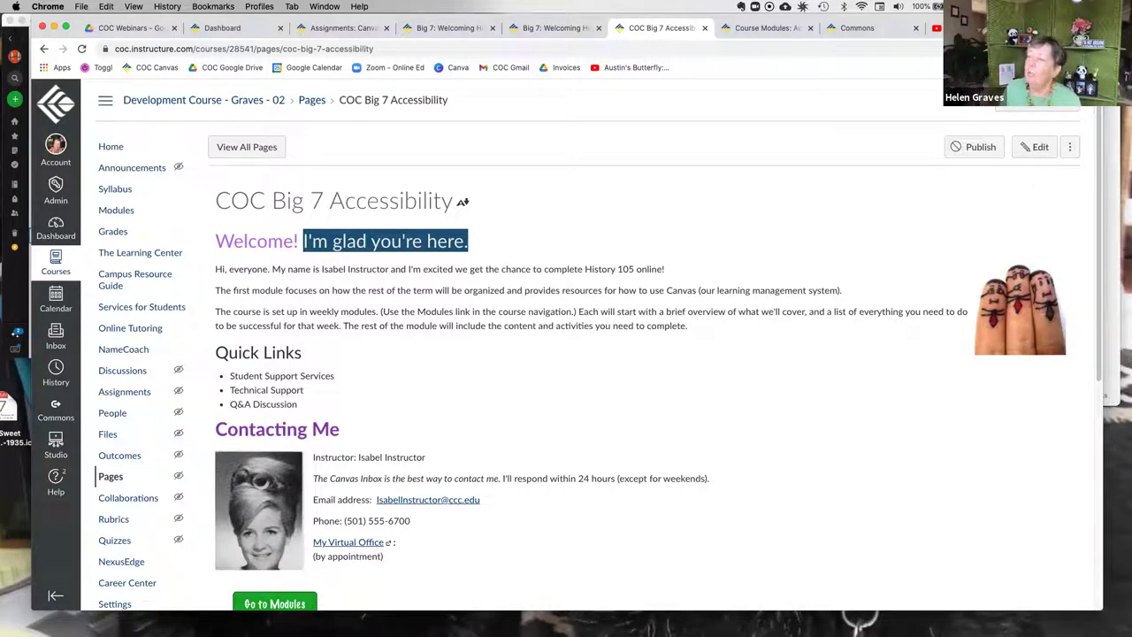
pyautogui.click(1034, 147)
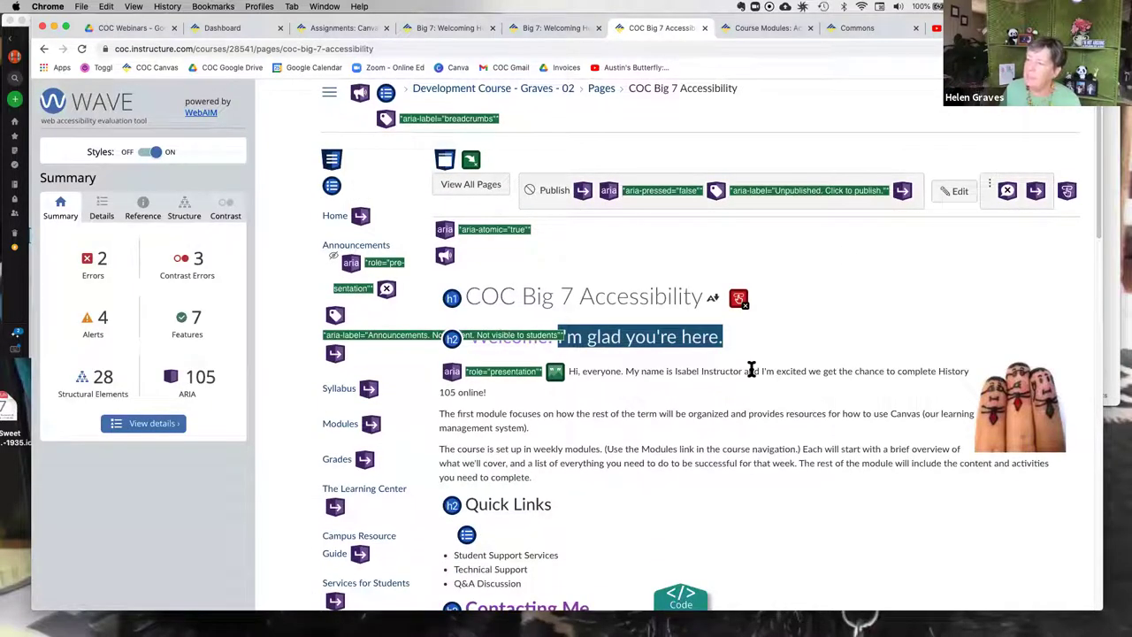
# - Scroll through the WAVE-flagged items on the COC Big 7 Accessibility page
pyautogui.scroll(-3, 750, 368)
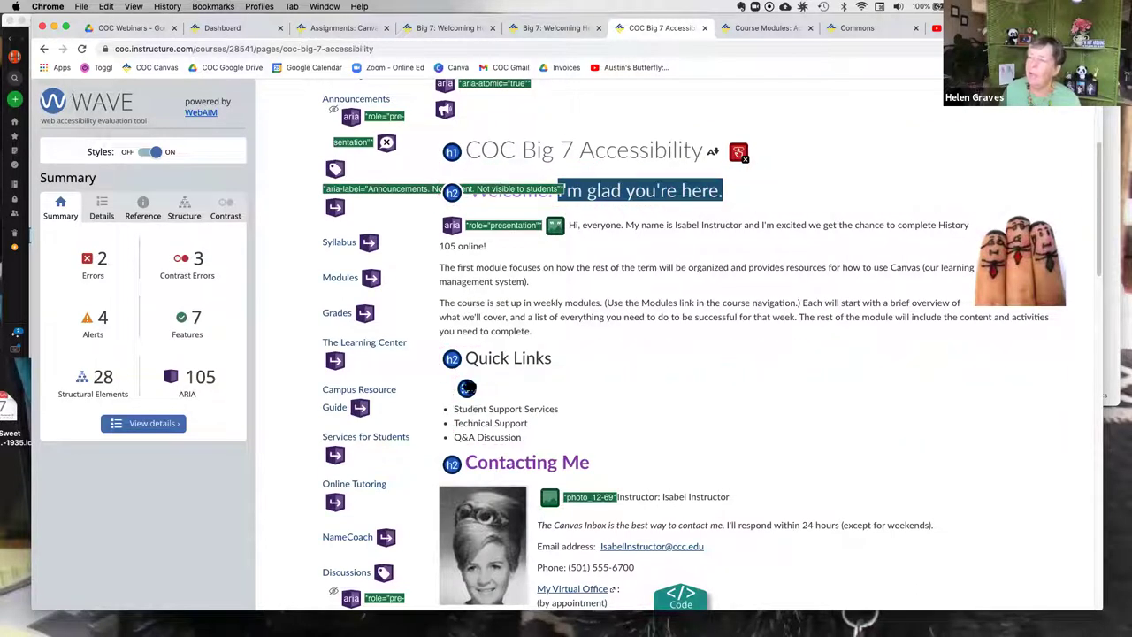
pyautogui.scroll(-5, 469, 394)
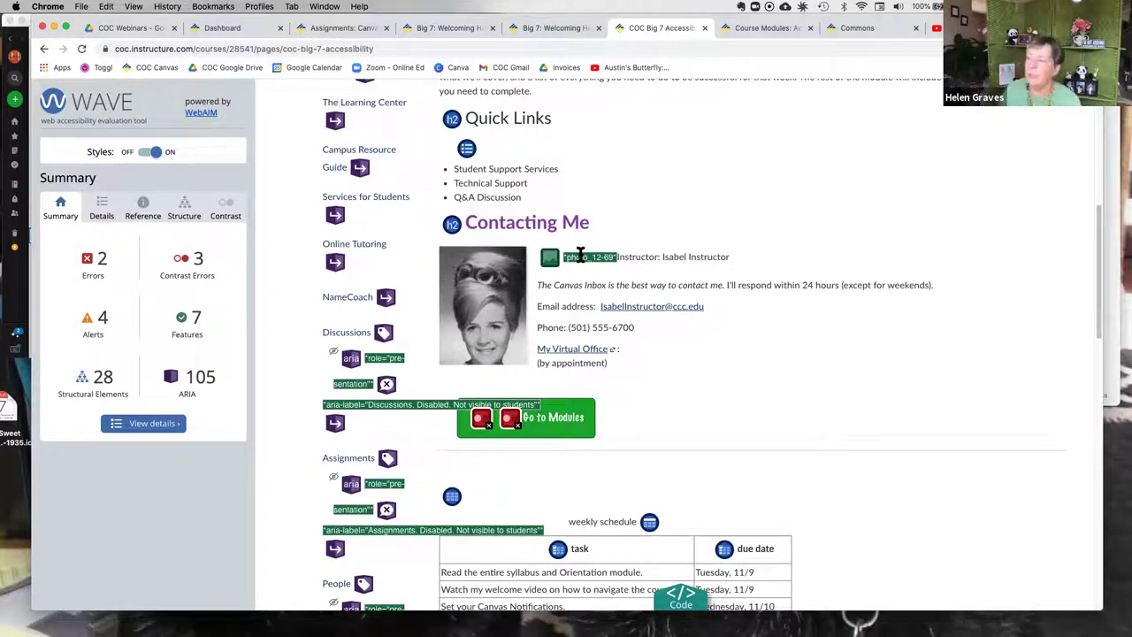
pyautogui.scroll(-4, 730, 320)
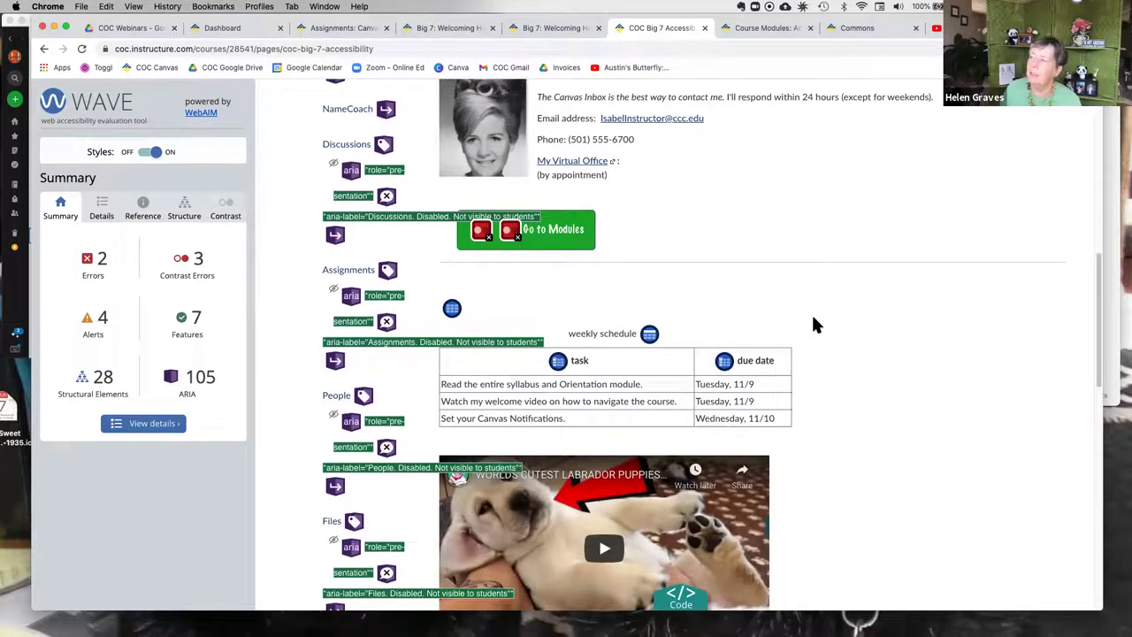
pyautogui.scroll(6, 814, 324)
pyautogui.scroll(4, 815, 324)
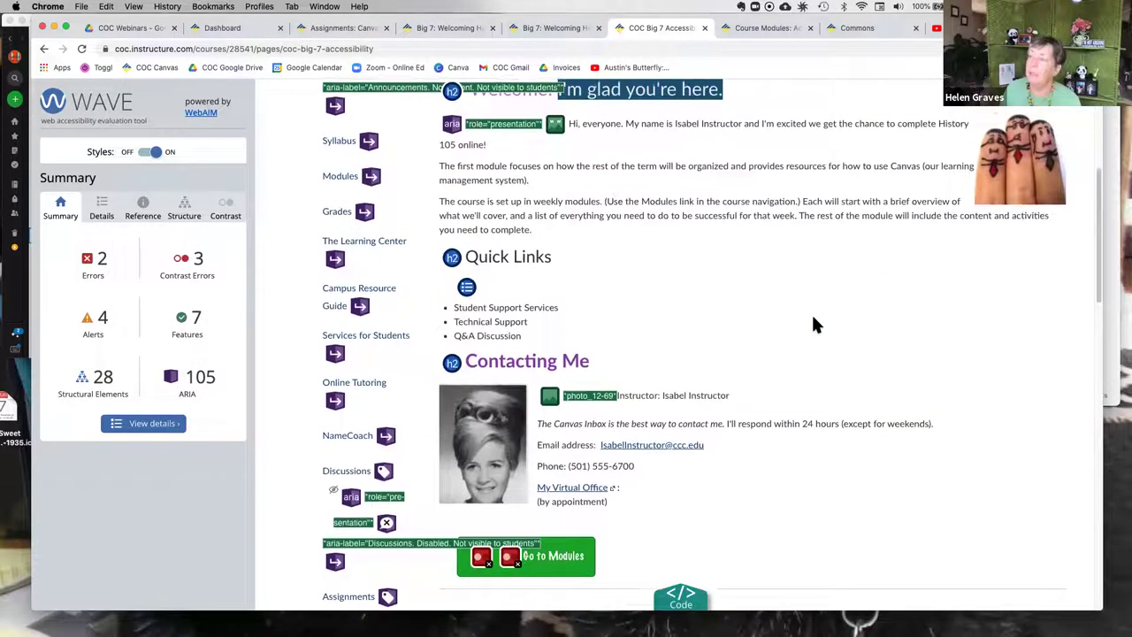
# - Inspect a flagged WAVE icon, then reload the page without the WAVE overlays
pyautogui.moveTo(555, 283)
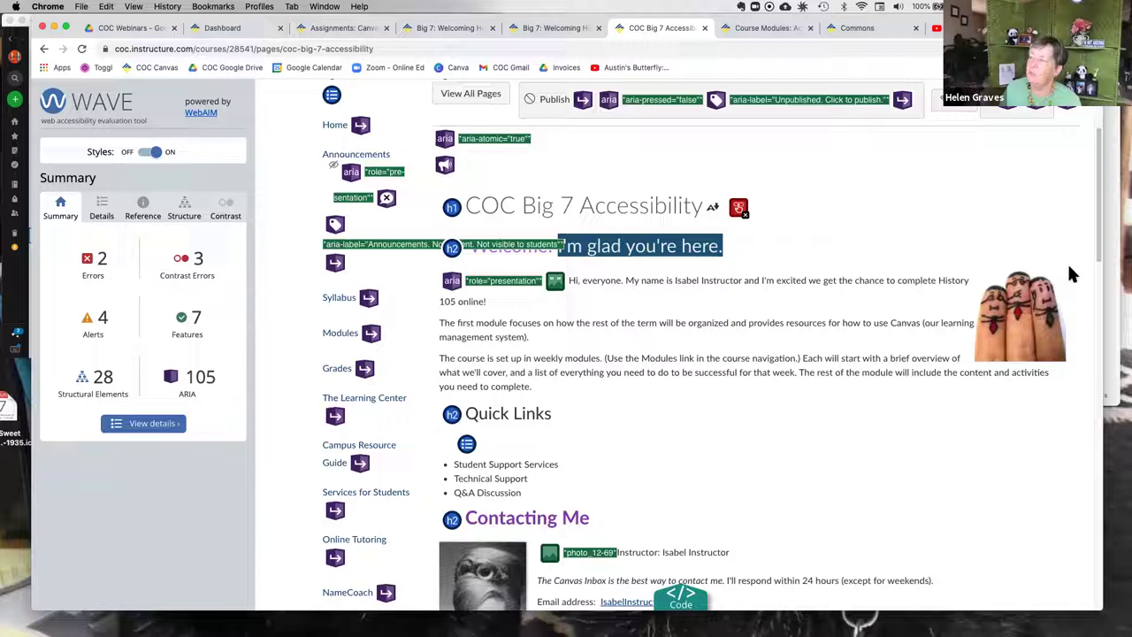
pyautogui.scroll(-3, 733, 505)
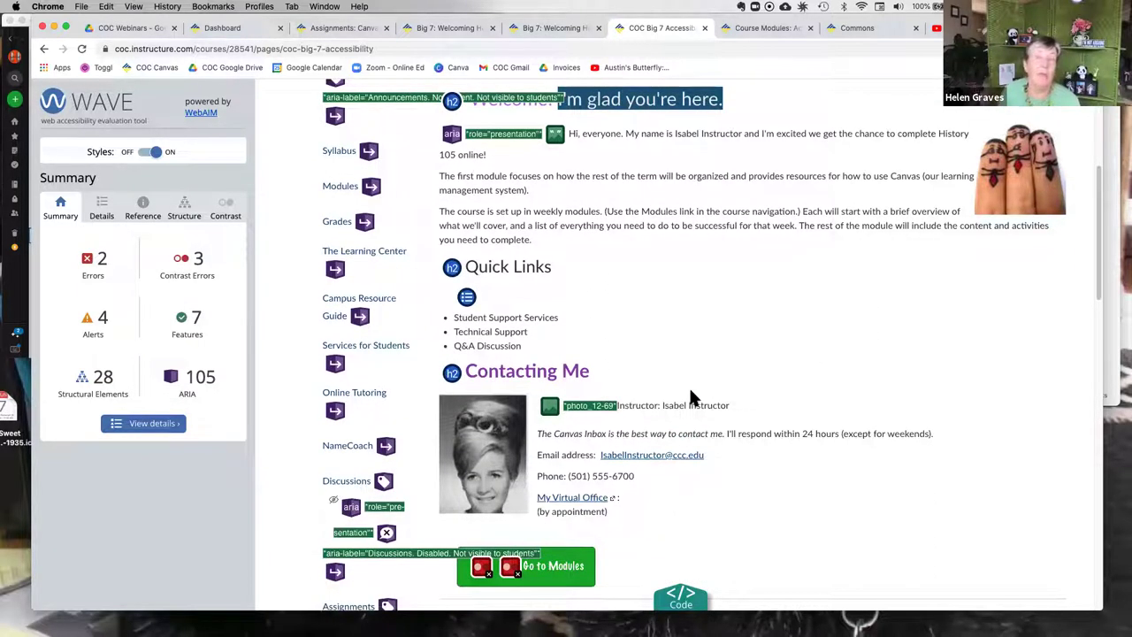
pyautogui.scroll(7, 799, 399)
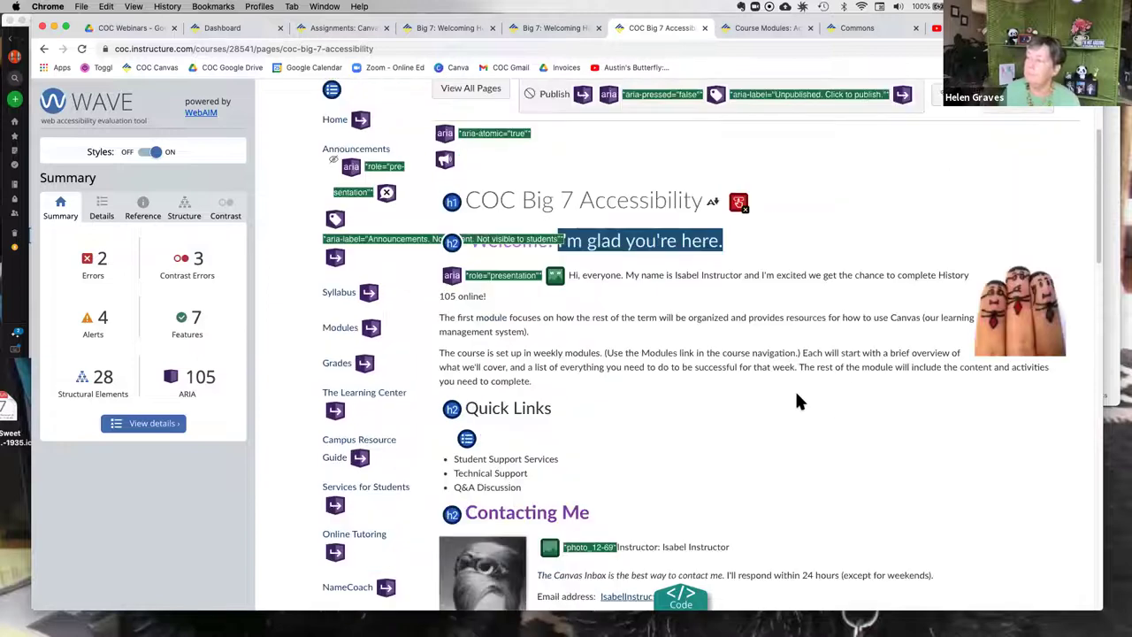
pyautogui.press('super+r')
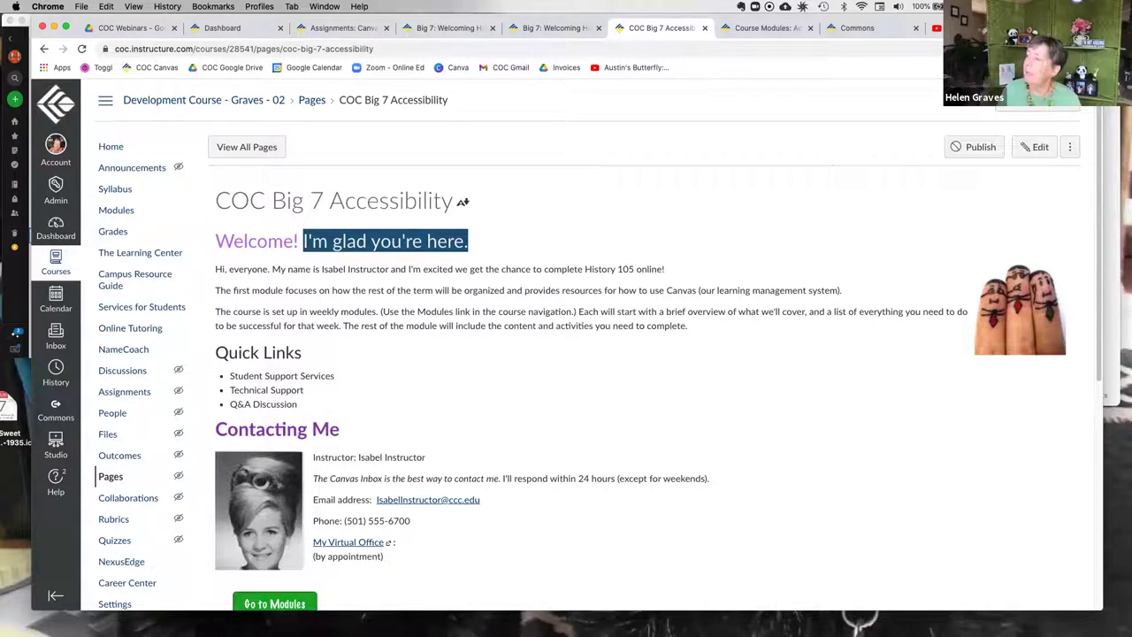
pyautogui.press('super+t')
# - Search Google for 'college of canyons popetech', then return to the Canvas Dashboard tab
pyautogui.write('cocl')
pyautogui.press('BackSpace')
pyautogui.press('BackSpace')
pyautogui.write('llege of ')
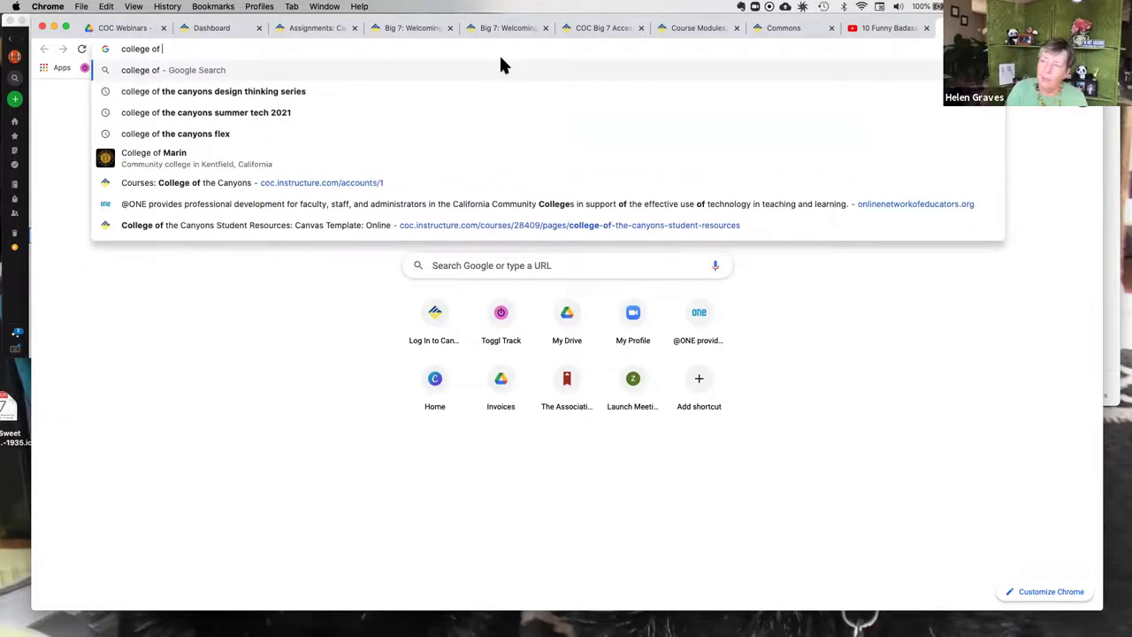
pyautogui.write('canyo')
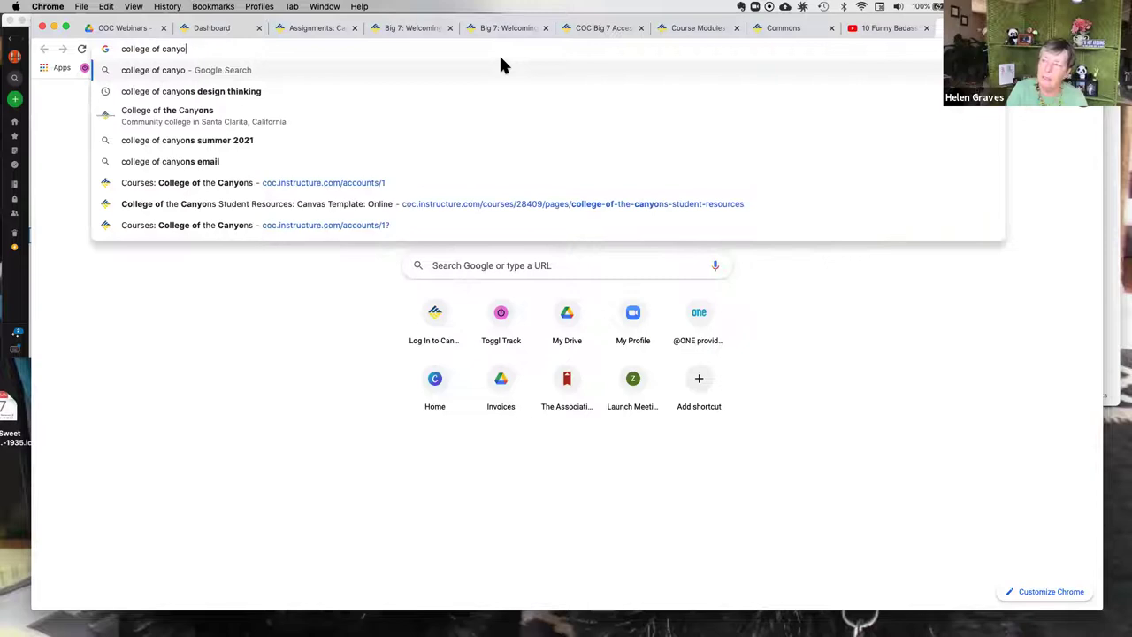
pyautogui.write('ns popetech')
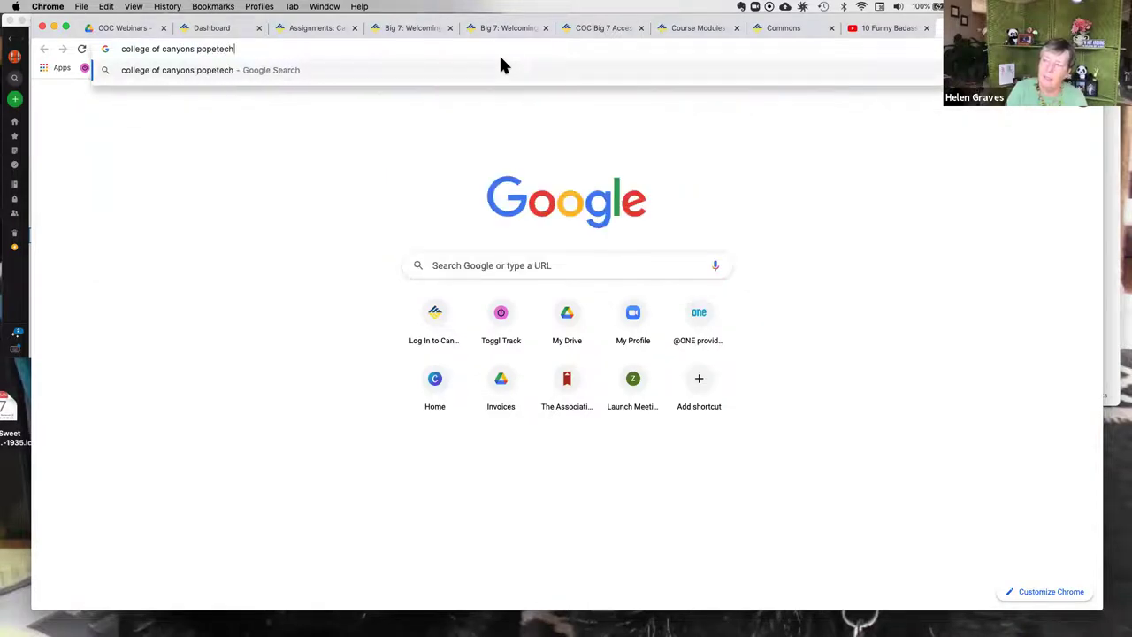
pyautogui.press('Return')
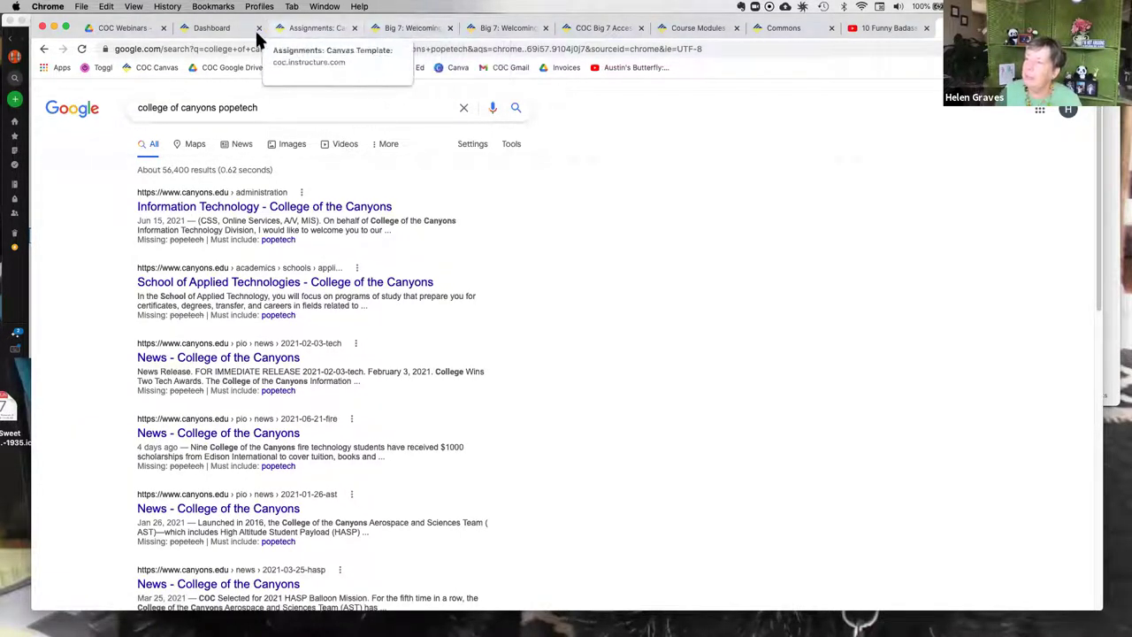
pyautogui.click(223, 27)
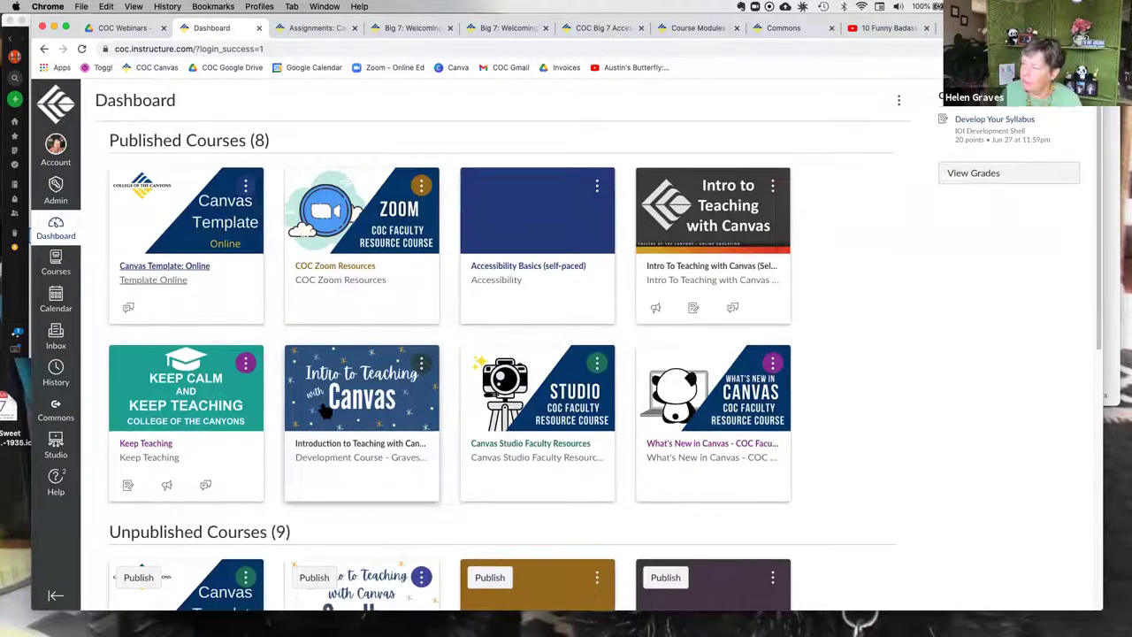
# - Open the What's New in Canvas course in a new tab and switch to it
pyautogui.scroll(-2, 324, 412)
pyautogui.scroll(-3, 527, 304)
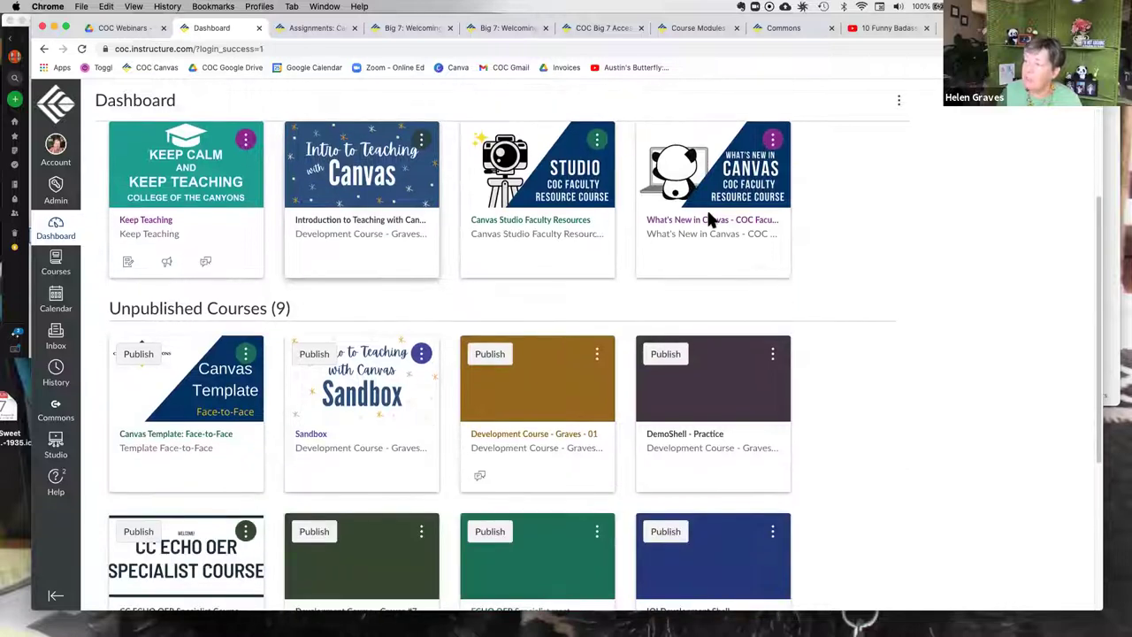
pyautogui.rightClick(702, 225)
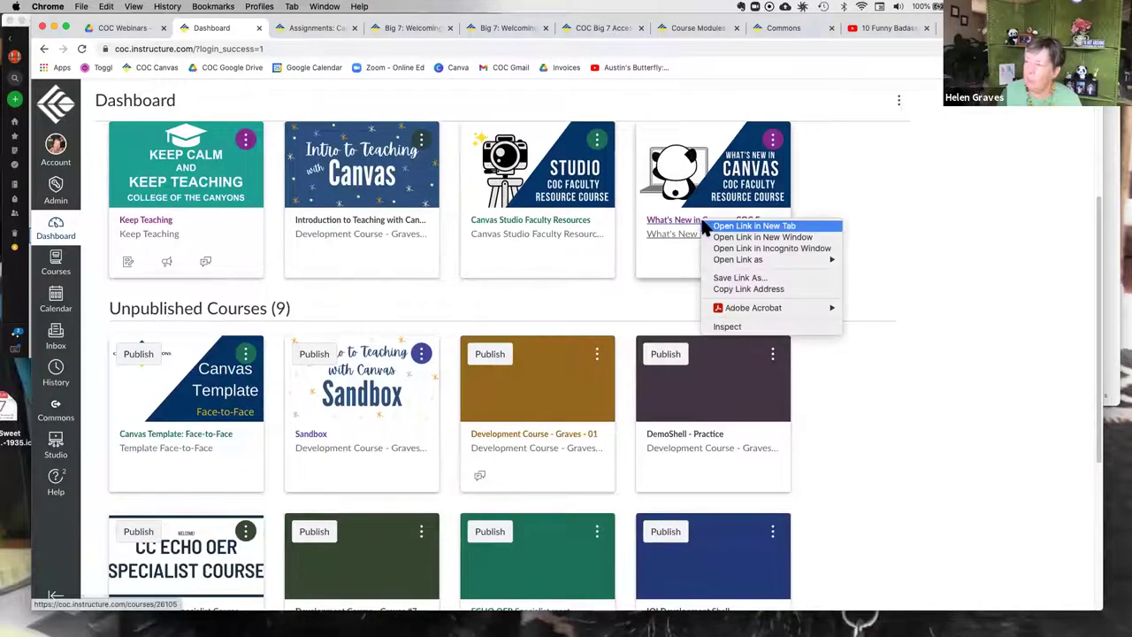
pyautogui.click(713, 227)
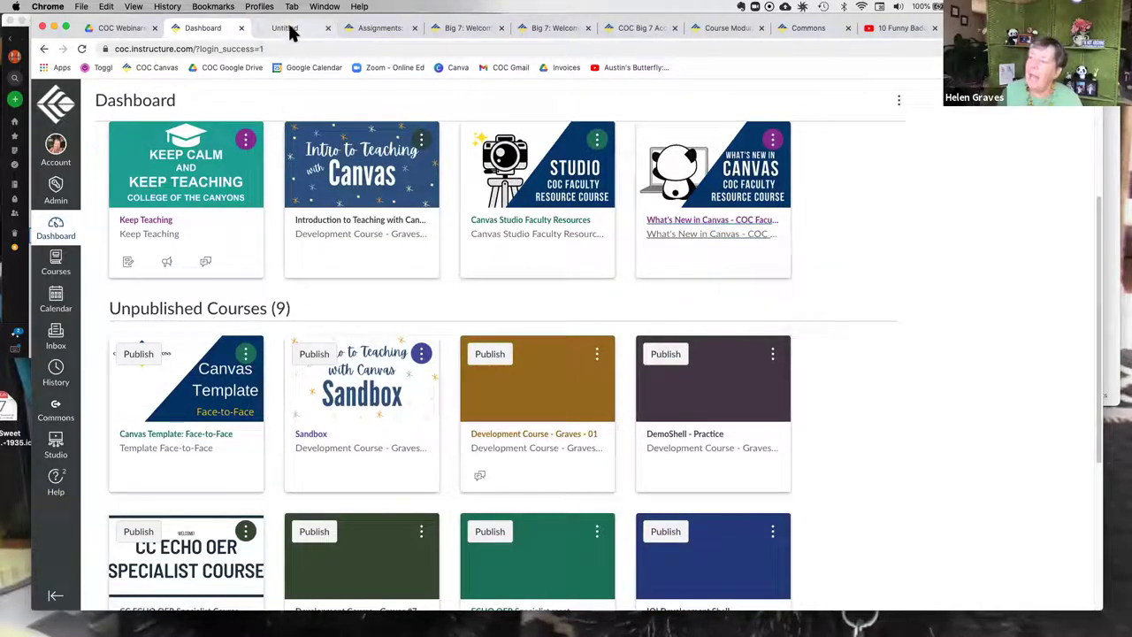
pyautogui.click(292, 27)
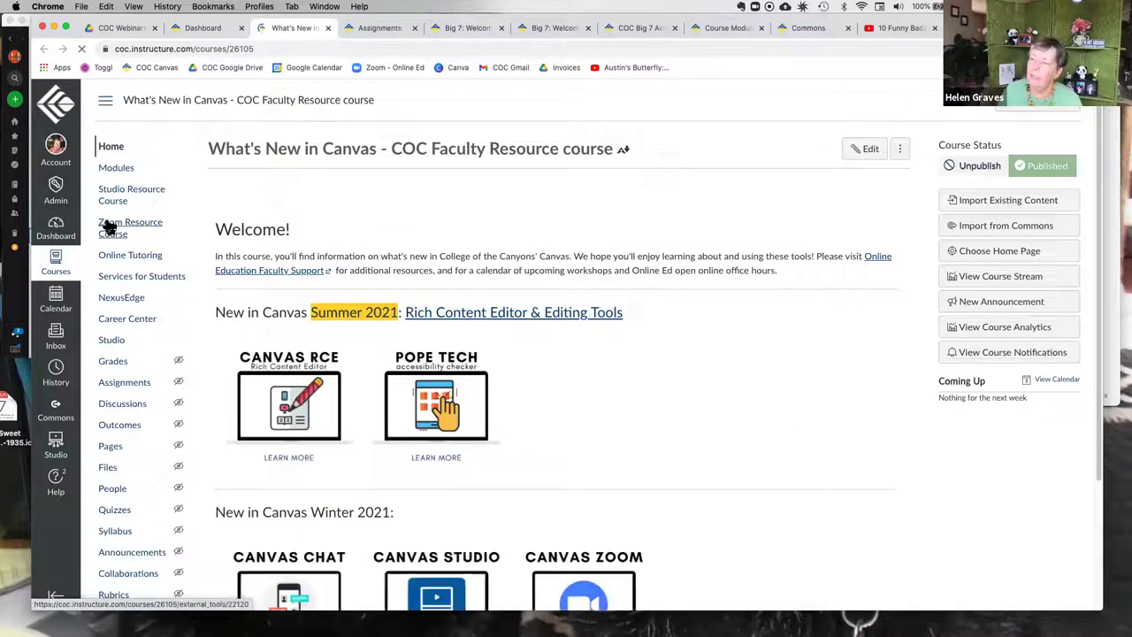
# - Go to the course Modules and locate 'What is Pope Tech and how to use it'
pyautogui.click(118, 169)
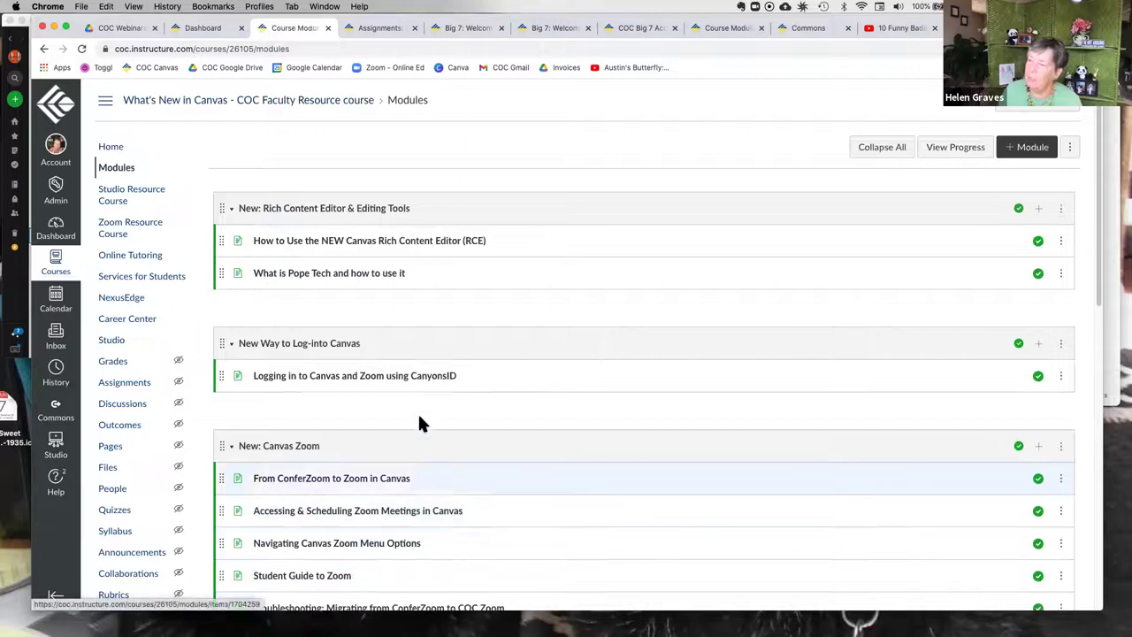
pyautogui.scroll(-2, 374, 277)
pyautogui.scroll(-2, 374, 277)
pyautogui.scroll(2, 366, 185)
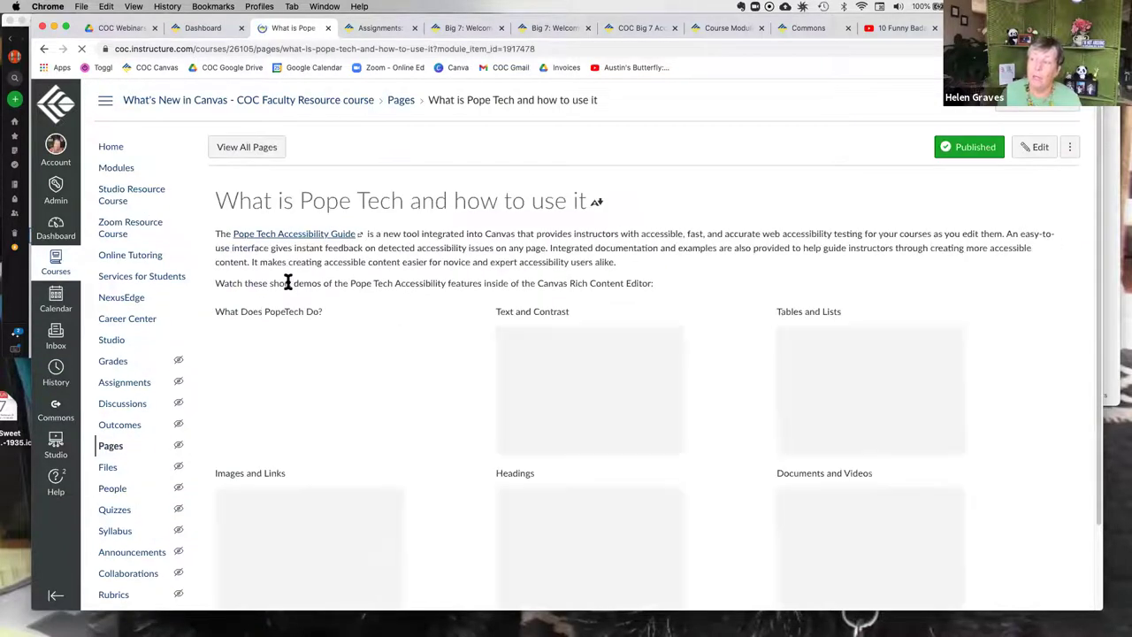
# - Scroll through the six Pope Tech demo videos on the page
pyautogui.scroll(-1, 368, 245)
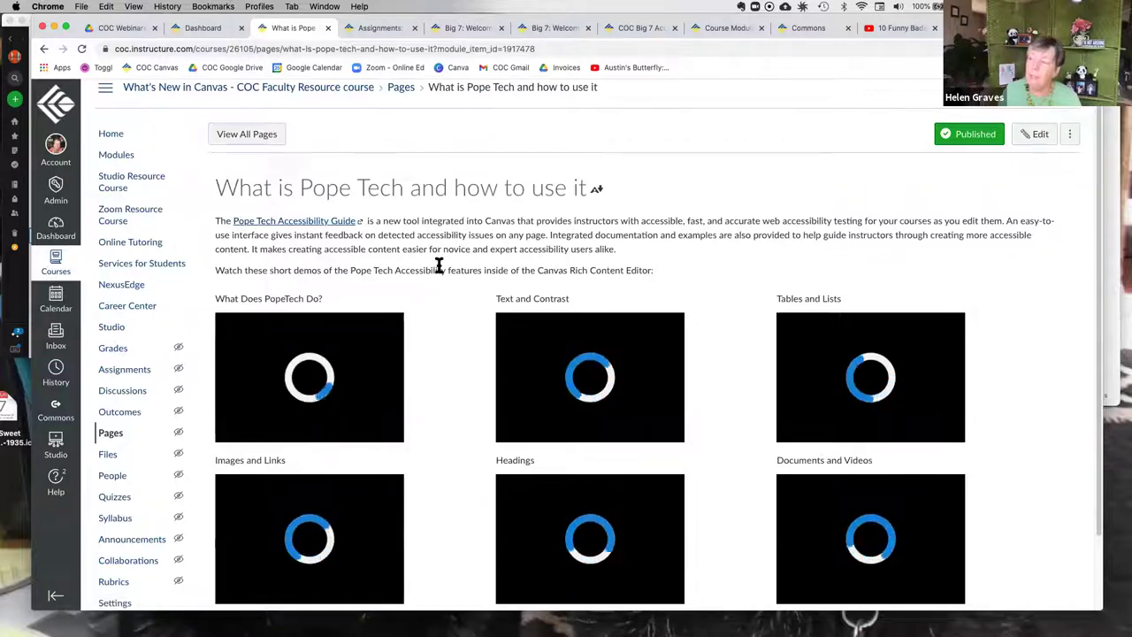
pyautogui.scroll(-2, 438, 265)
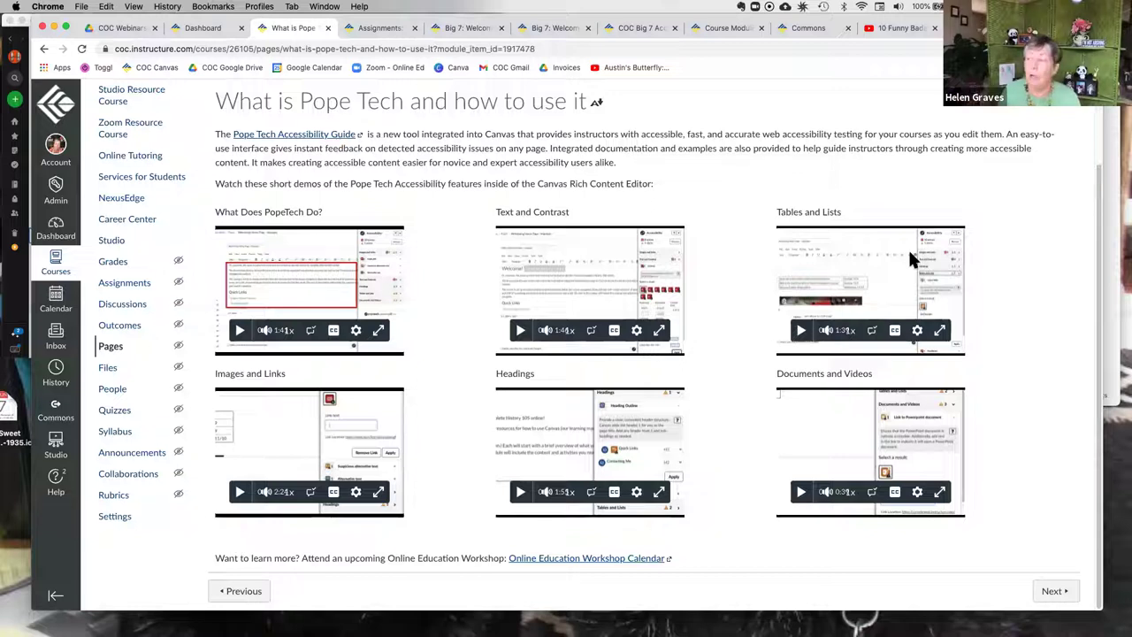
pyautogui.scroll(3, 258, 189)
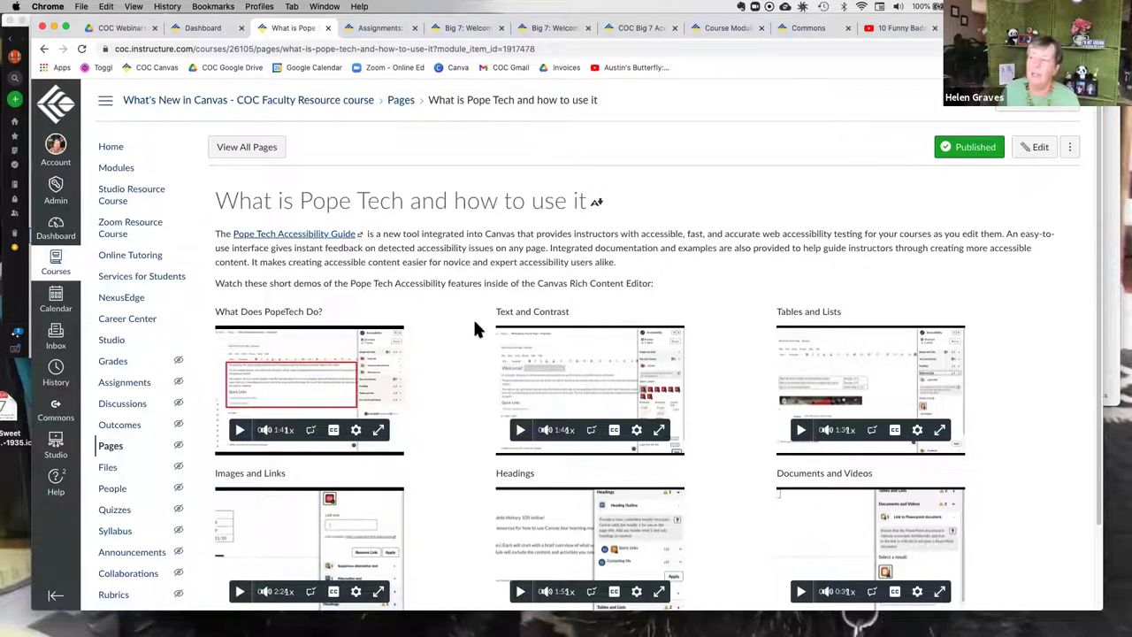
pyautogui.scroll(-2, 469, 320)
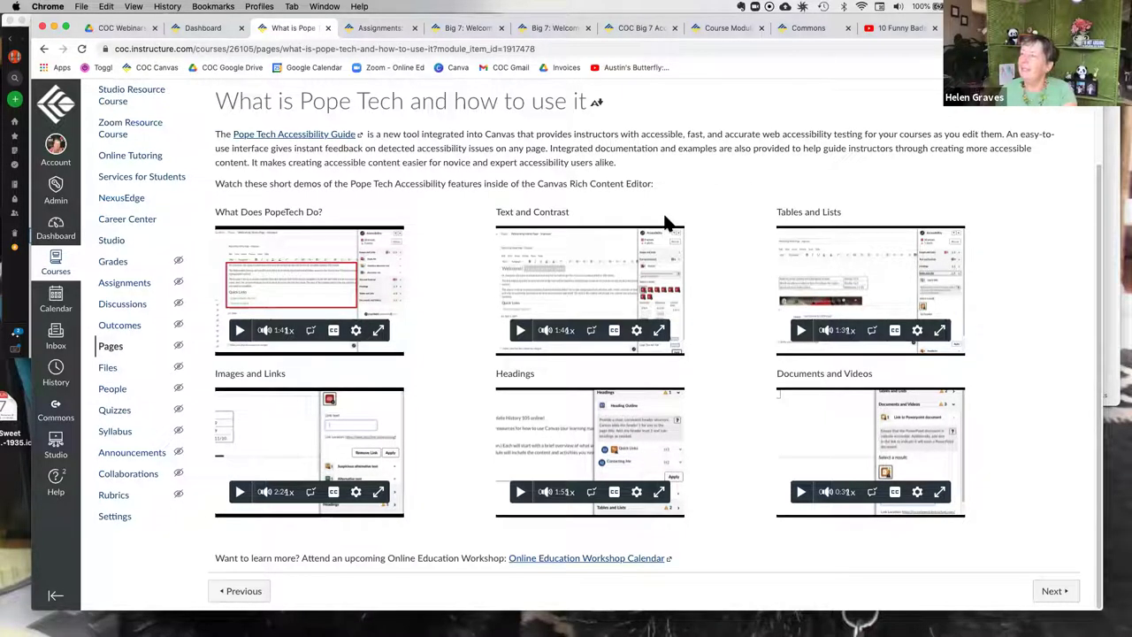
# - Return to the full-screen slide presentation and advance to the Questions slide
pyautogui.hotkey('ctrl', 'Up')
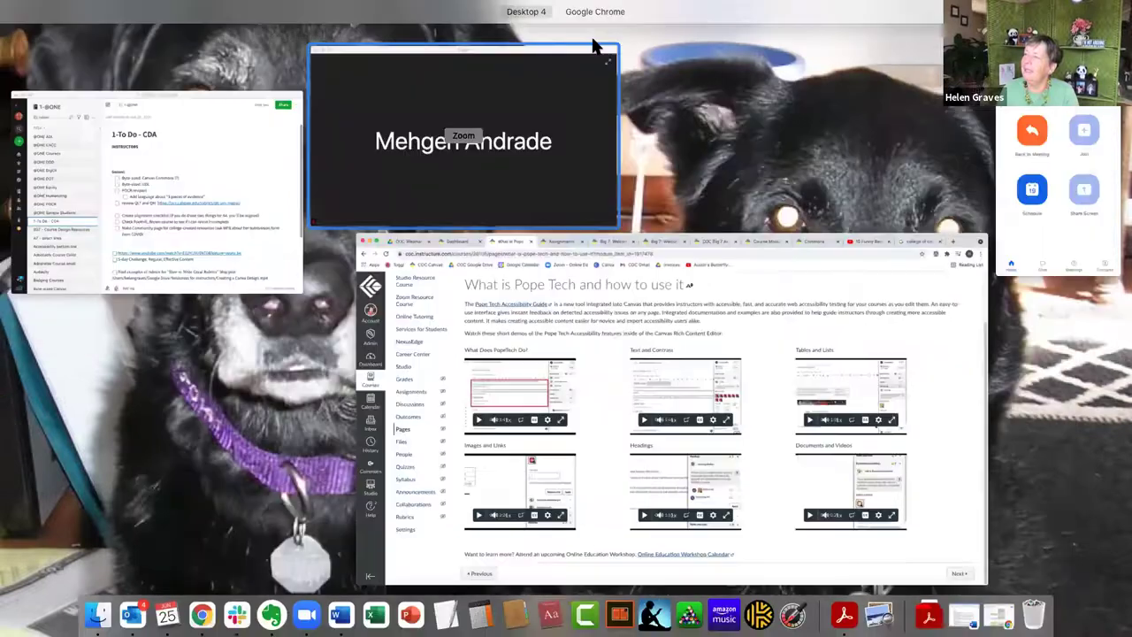
pyautogui.click(662, 8)
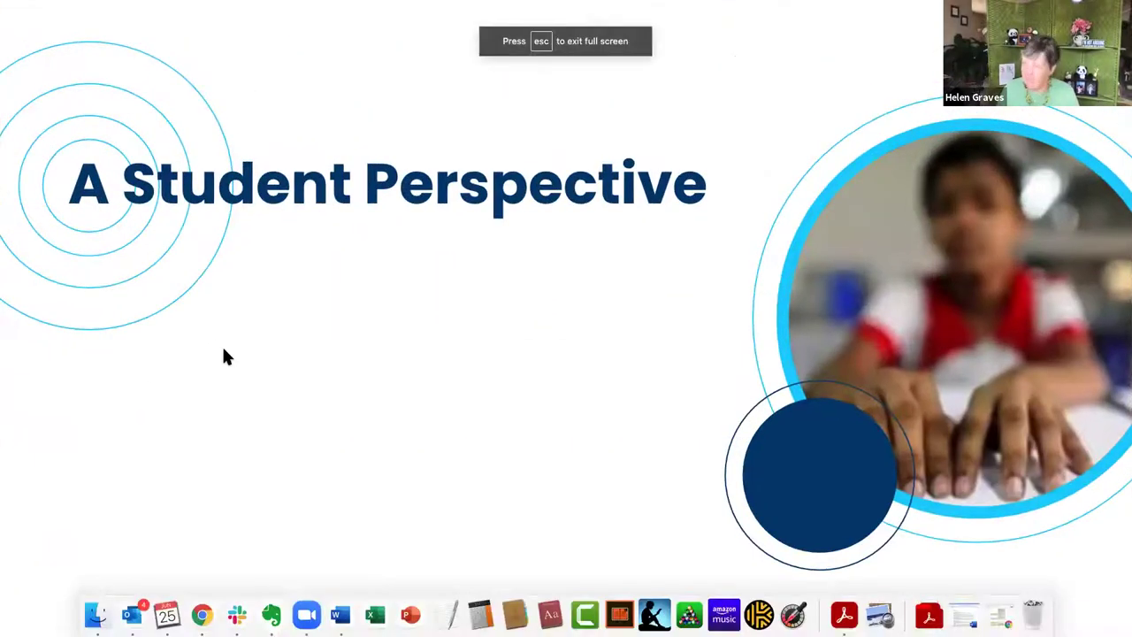
pyautogui.press('Right')
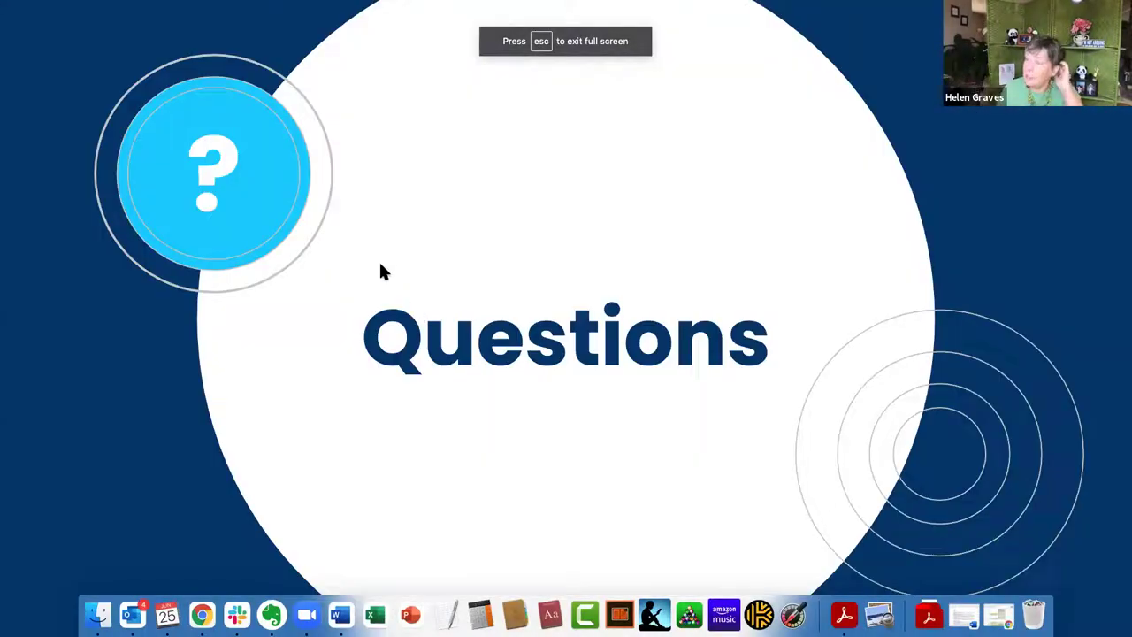